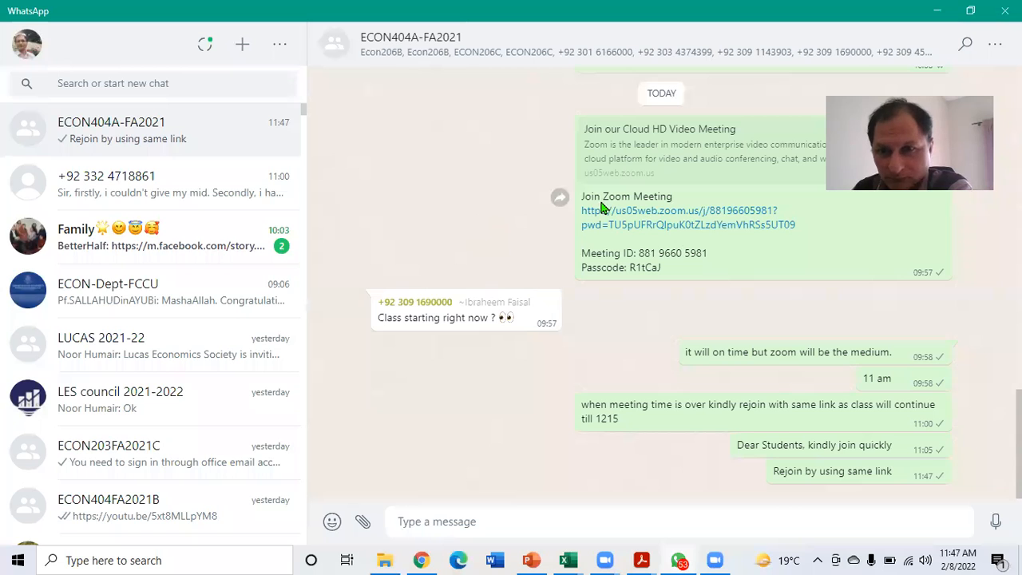
Switch to the Capital Budgeting_FA2021 workbook in Excel and review the year-end annual benefits for years 2 to 5
key("alt+Tab")
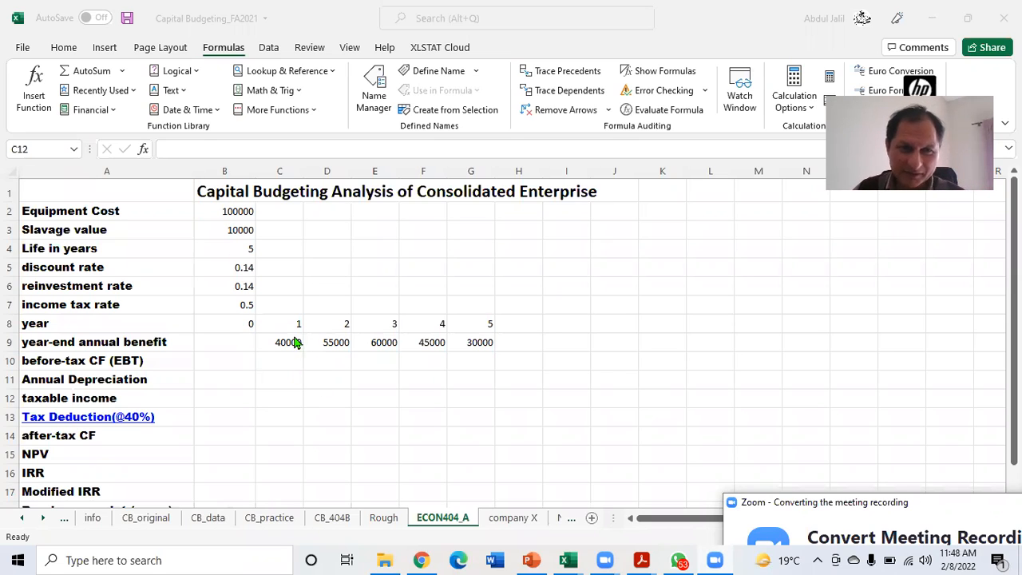
left_click(336, 342)
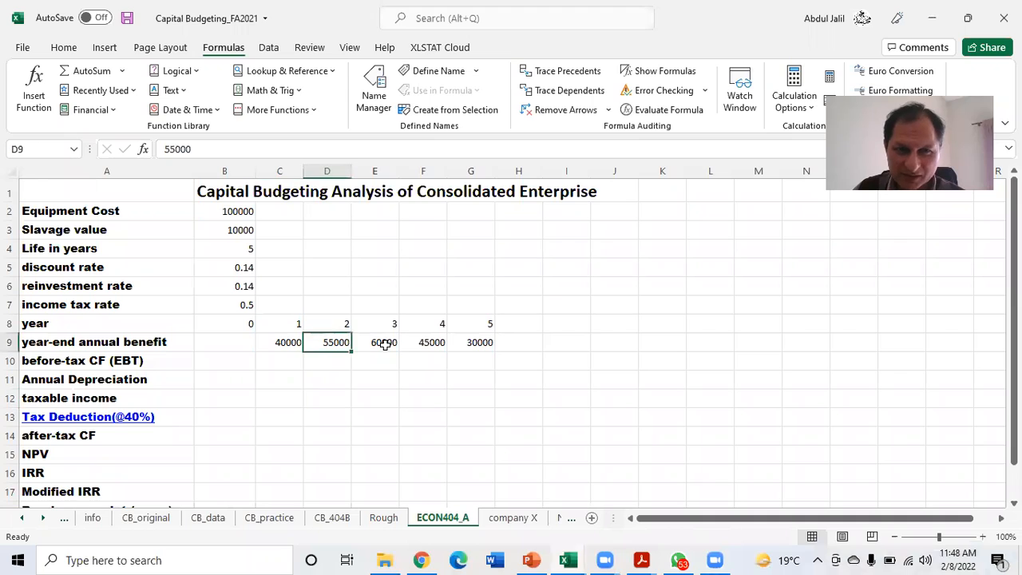
left_click(385, 343)
left_click(431, 338)
left_click(465, 339)
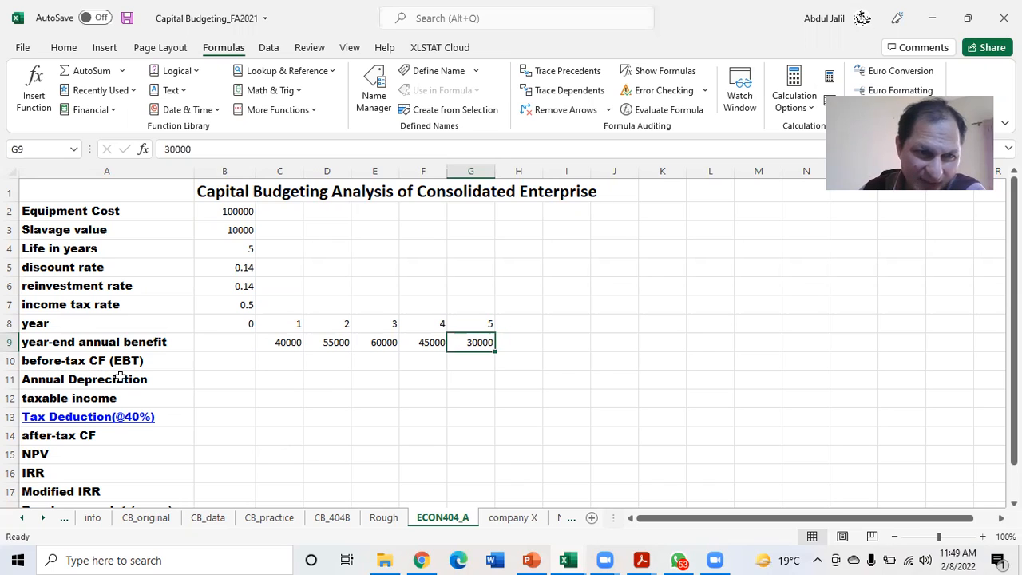
Enter the year 0 before-tax cash flow in B10 as the negative equipment cost, =-B2
left_click(274, 360)
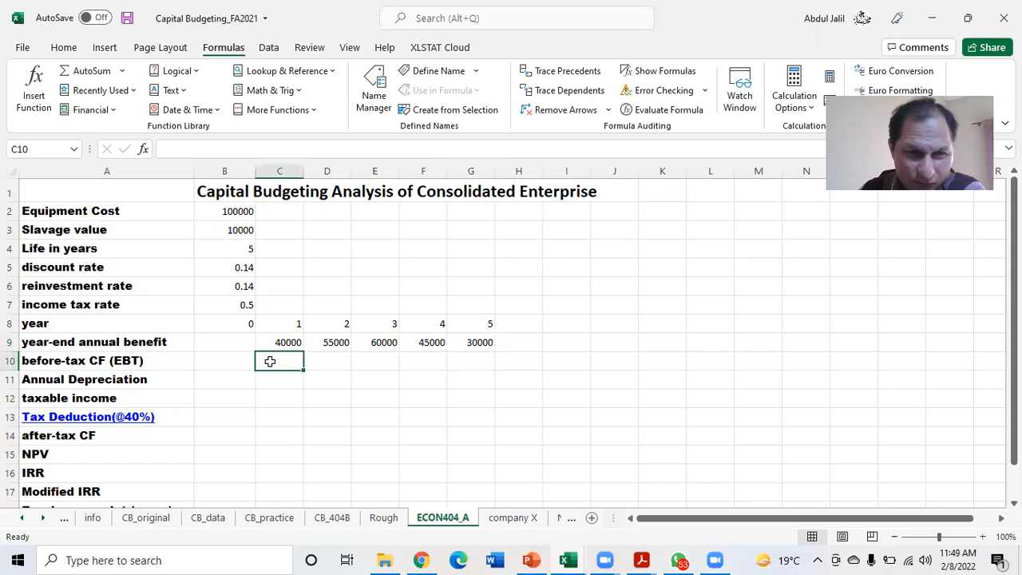
left_click(225, 360)
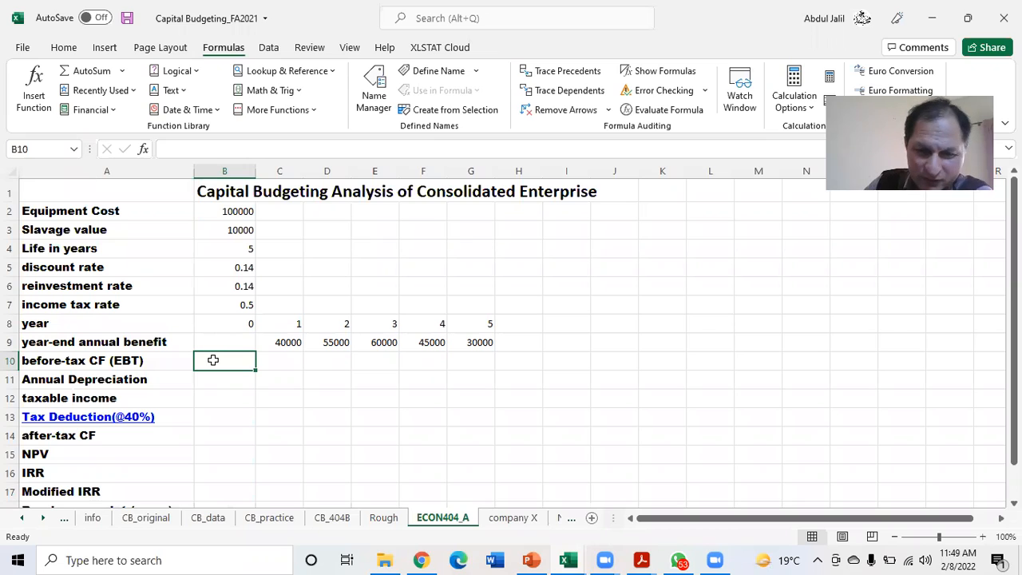
type("=")
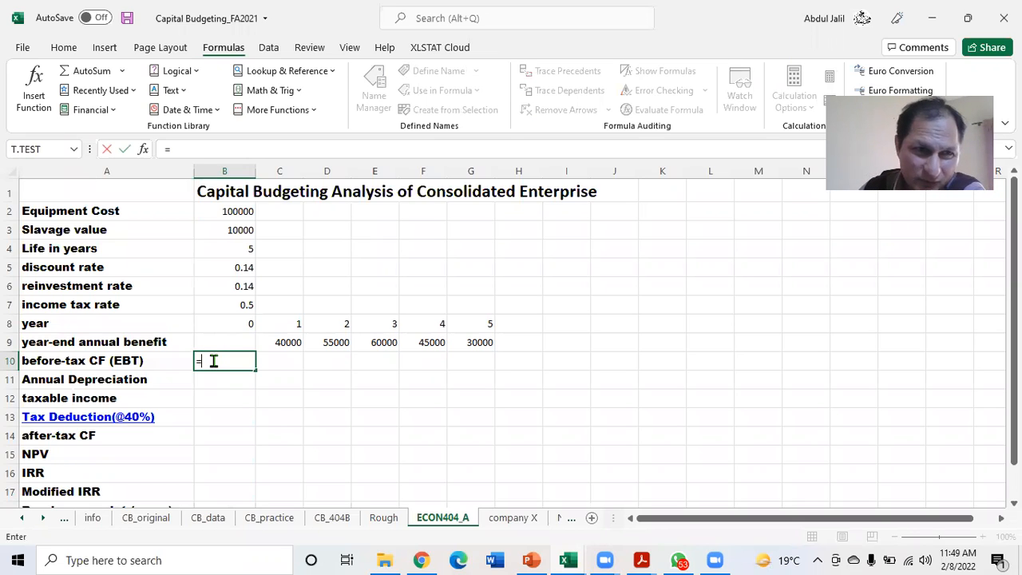
type("-")
left_click(230, 211)
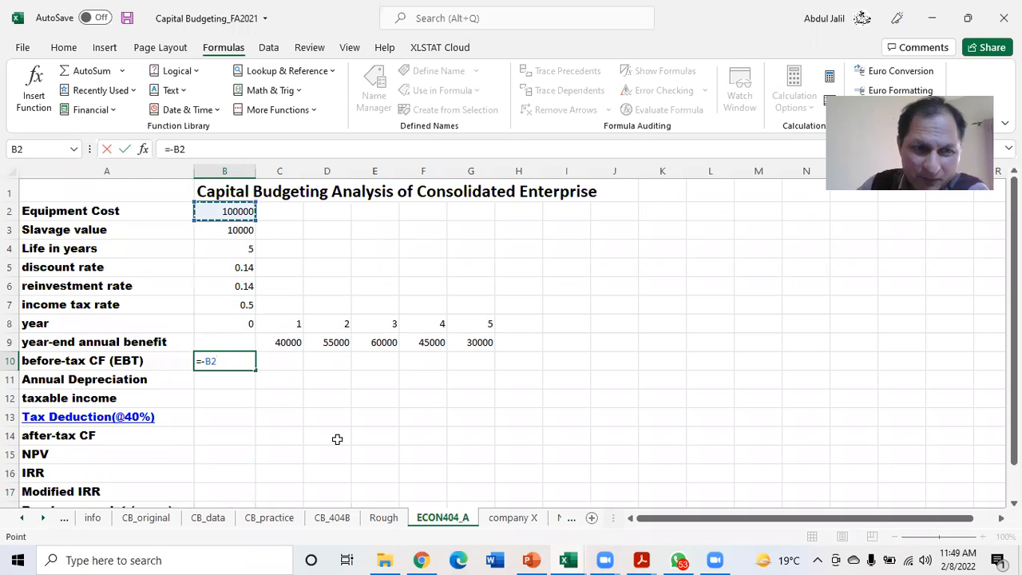
key("Return")
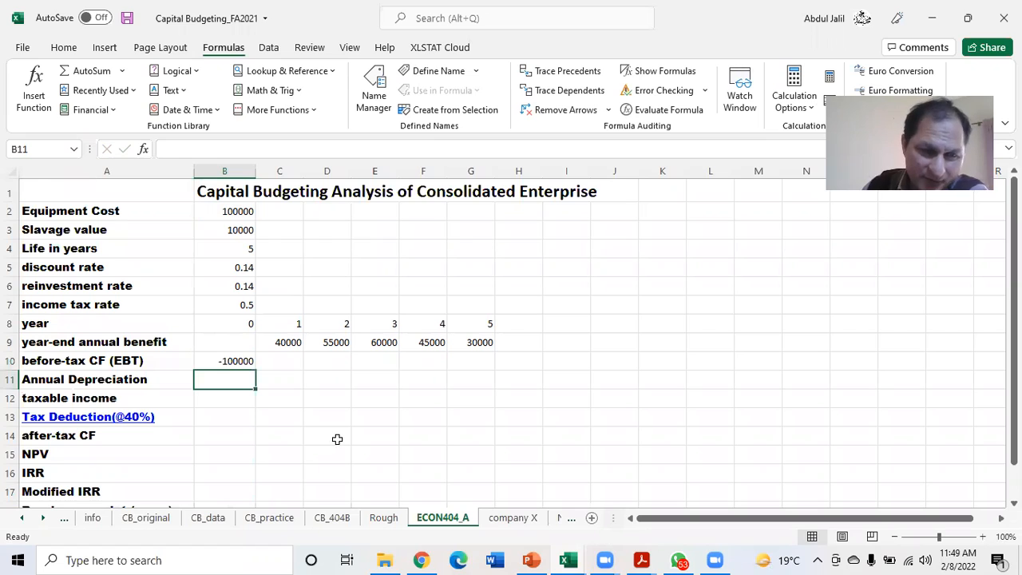
Link the year 1 before-tax cash flow in C10 to the annual benefit with =C9 and fill it across to G10
left_click(284, 359)
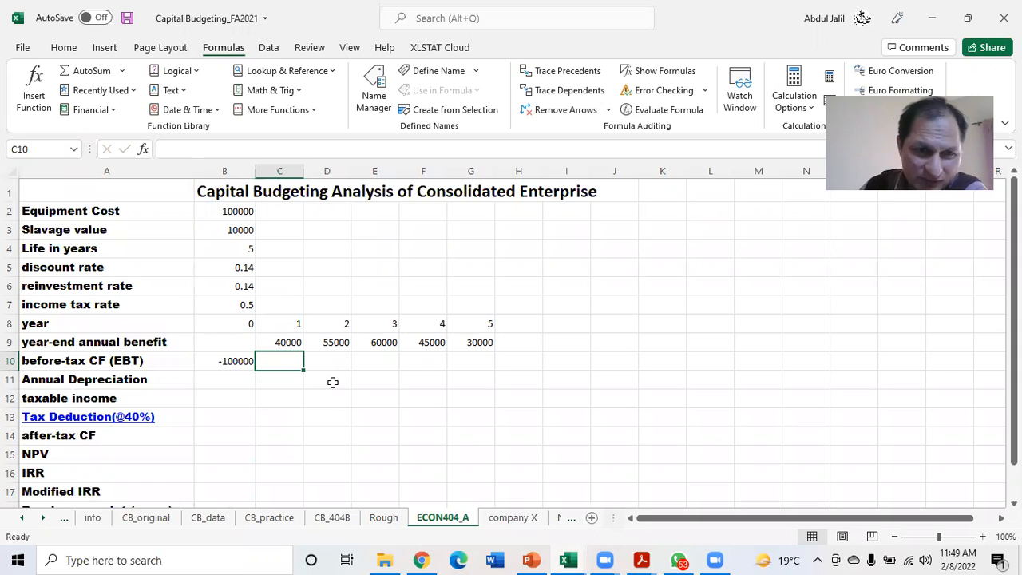
type("=")
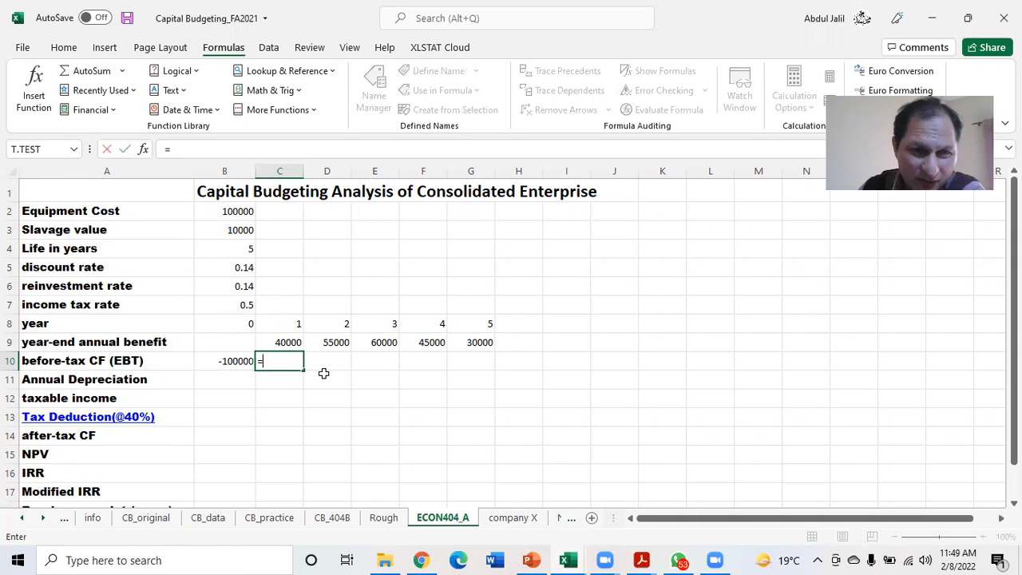
left_click(291, 343)
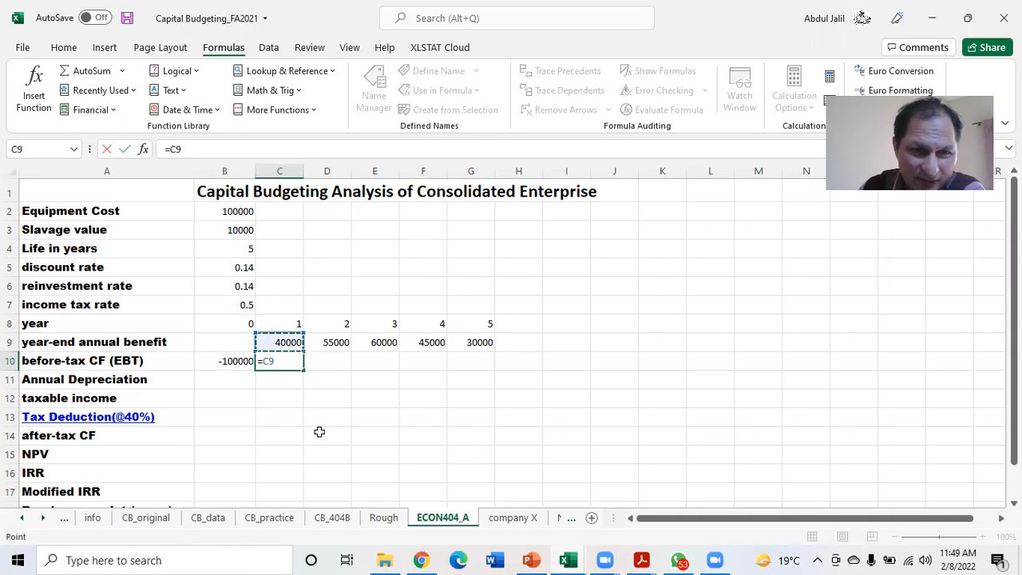
key("Return")
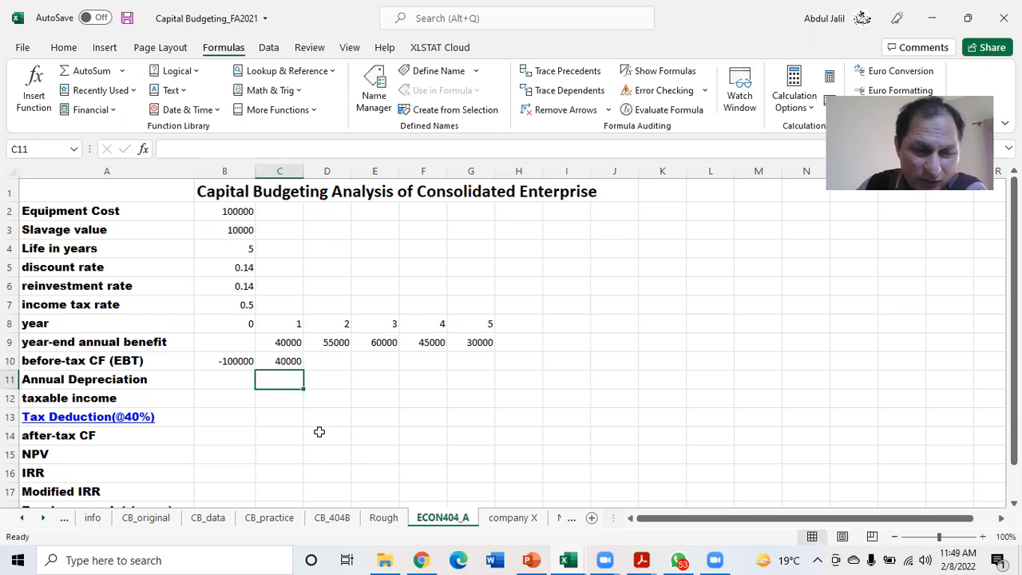
left_click(282, 361)
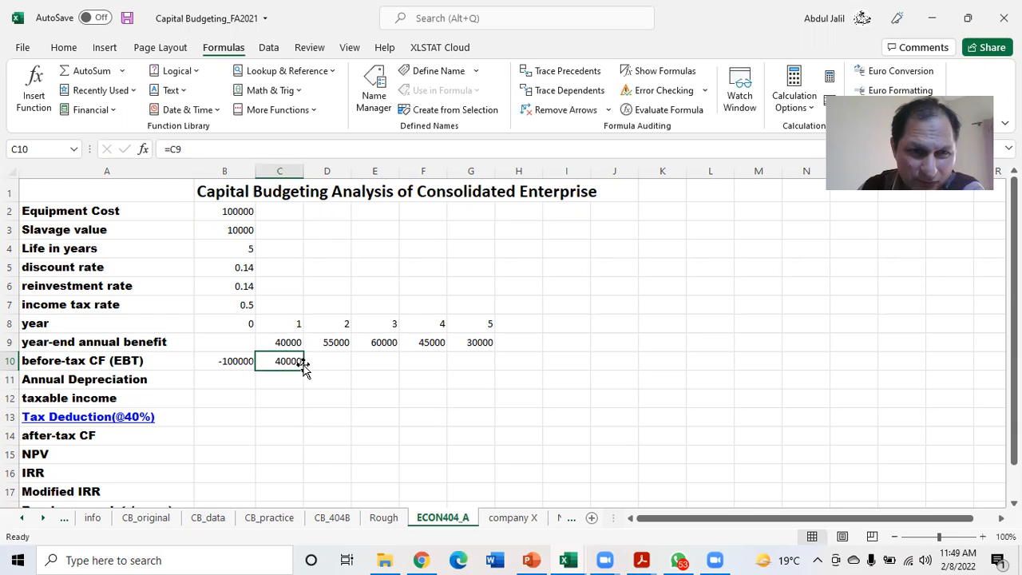
left_click_drag(303, 368, 486, 367)
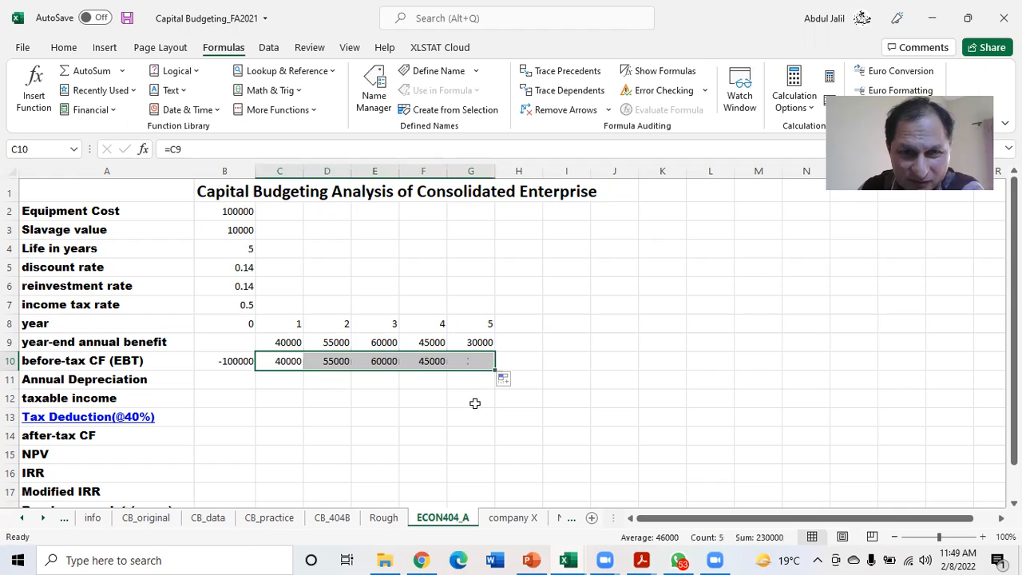
left_click(437, 382)
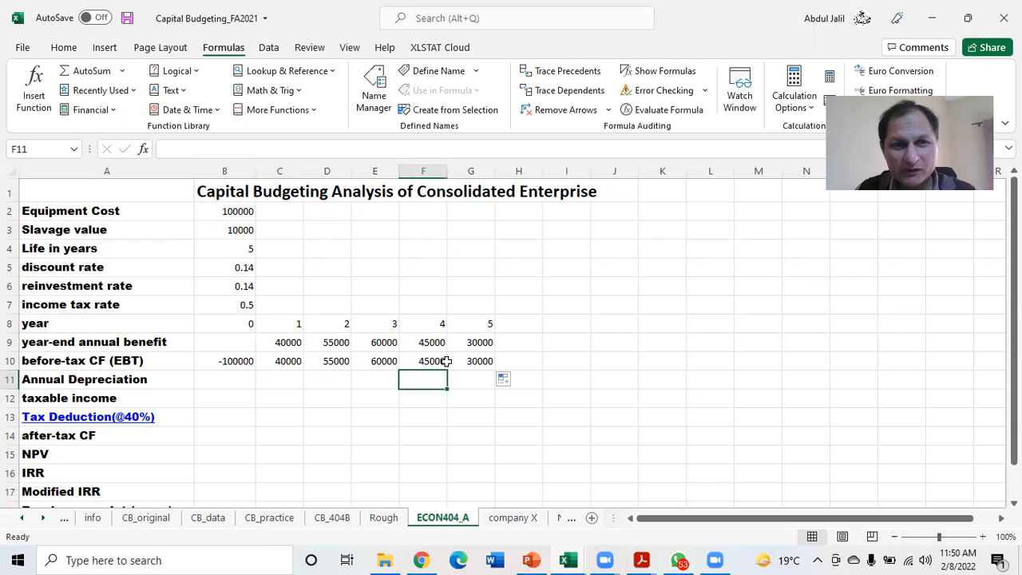
Review the equipment cost and year-end benefits against the before-tax cash flow formulas in row 10
left_click_drag(286, 340, 479, 343)
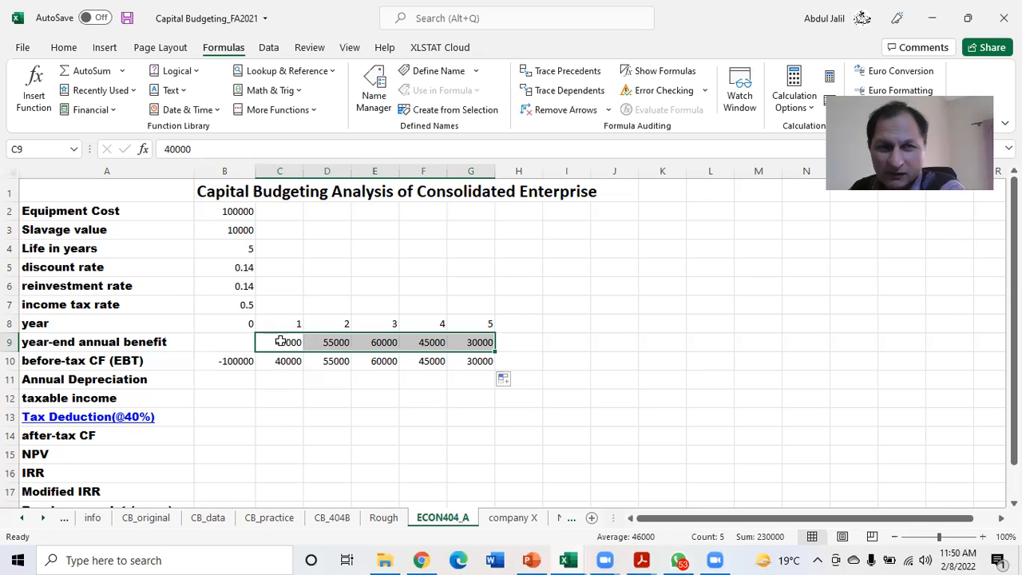
left_click(229, 211)
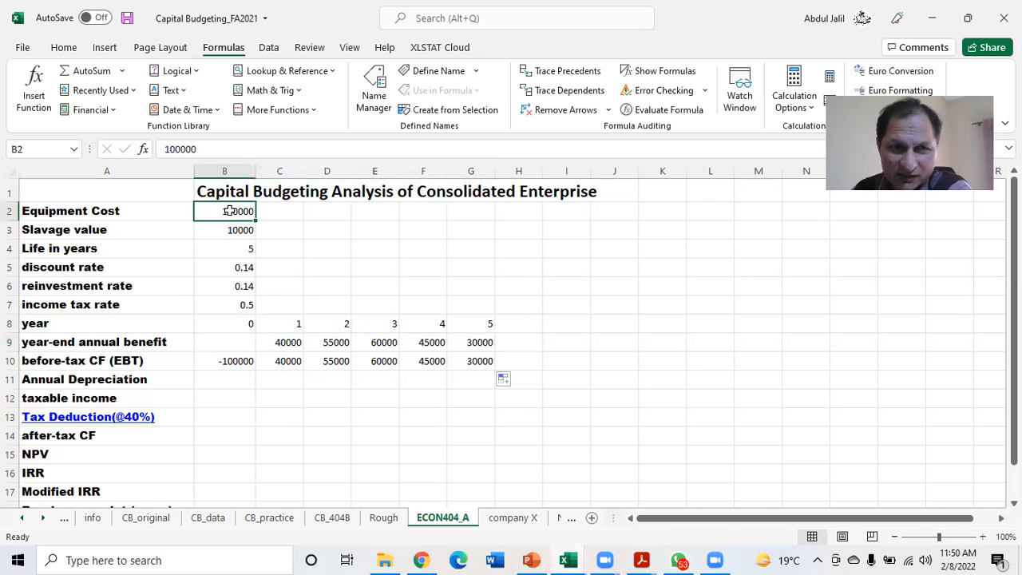
left_click(293, 343)
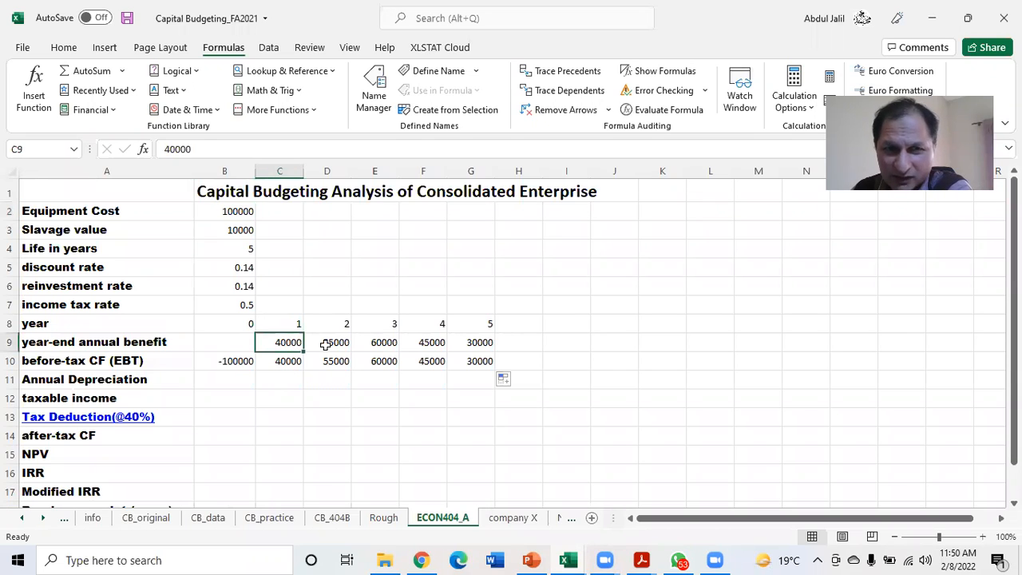
left_click(340, 344)
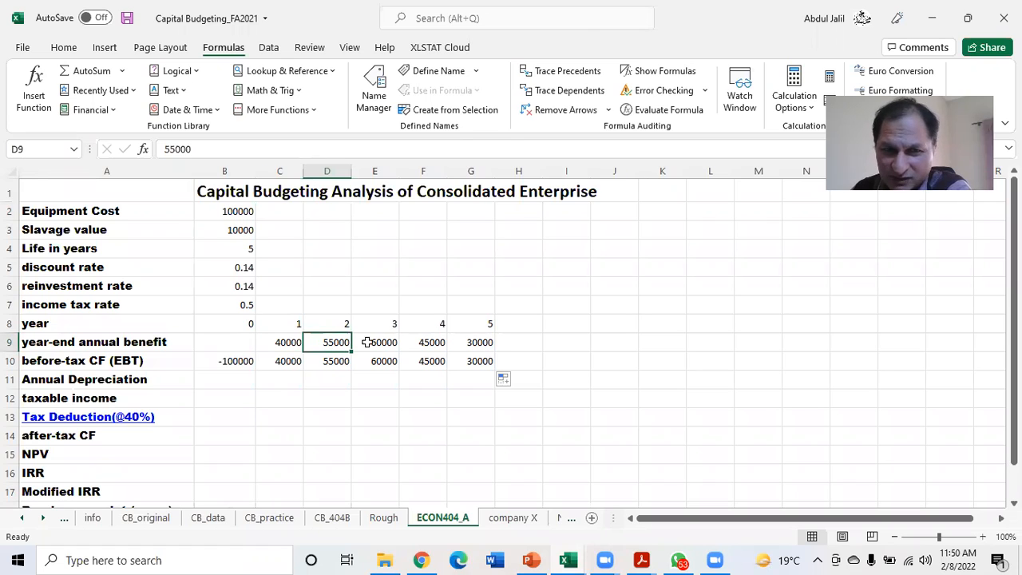
left_click(282, 361)
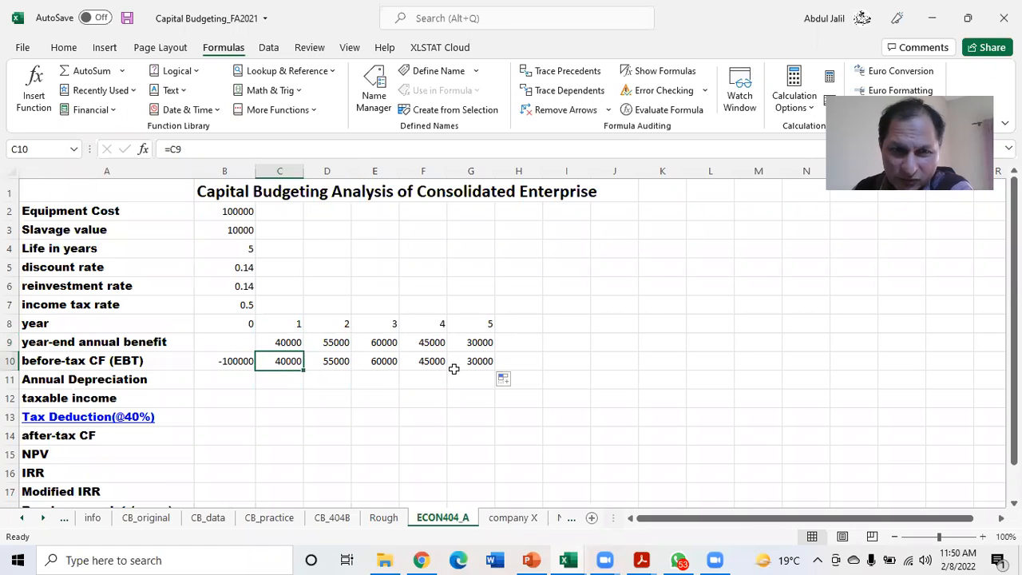
left_click(484, 361)
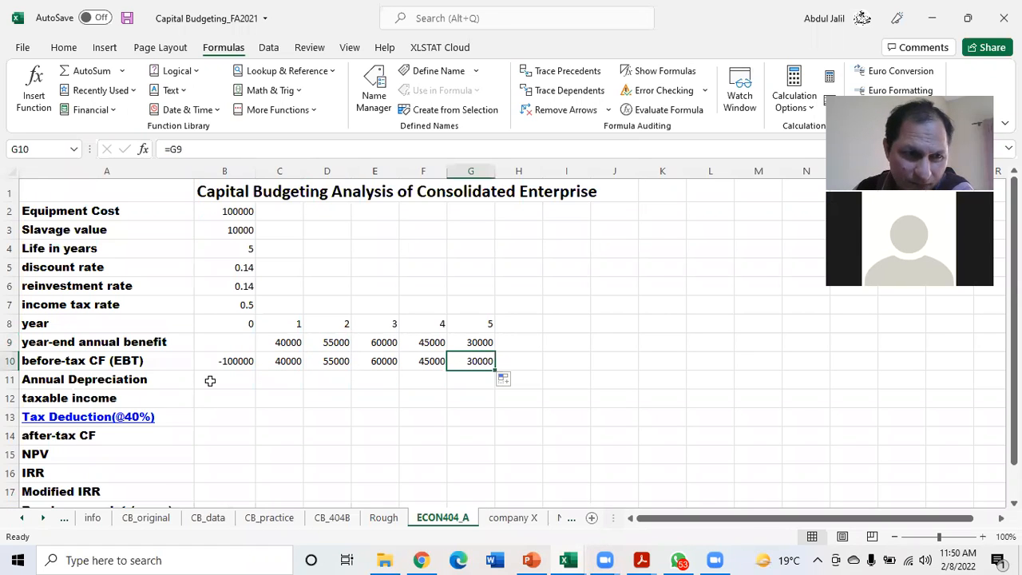
Calculate the year 1 annual depreciation in C11 with the straight-line formula =SLN(B2,B3,B4), using equipment cost, salvage value and life
left_click(282, 375)
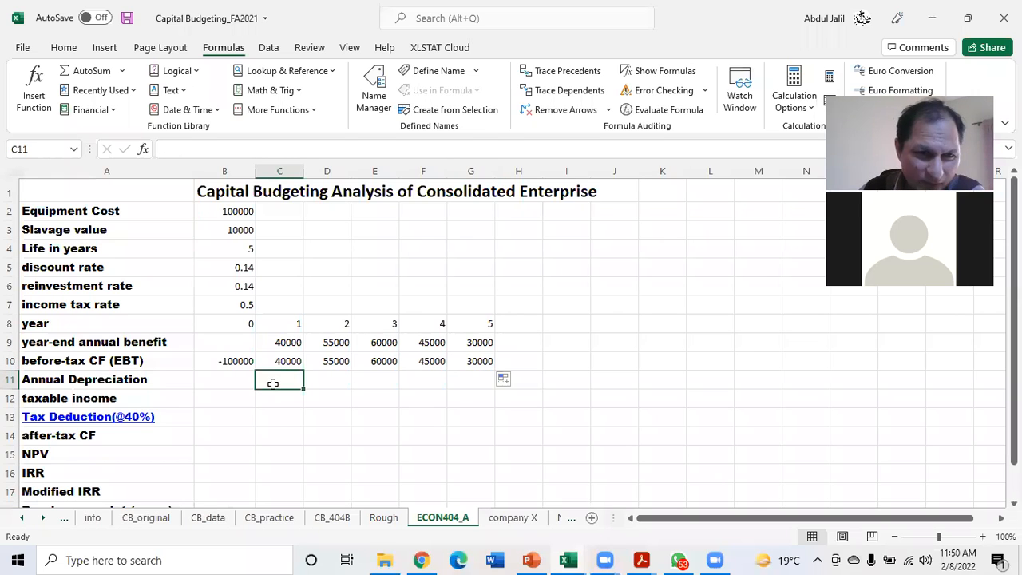
type("=")
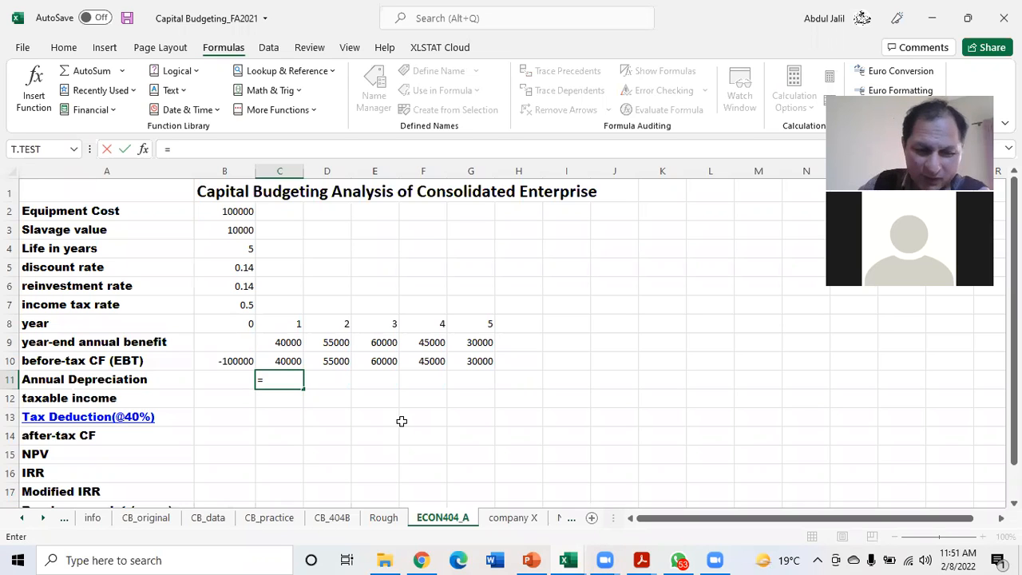
type("s")
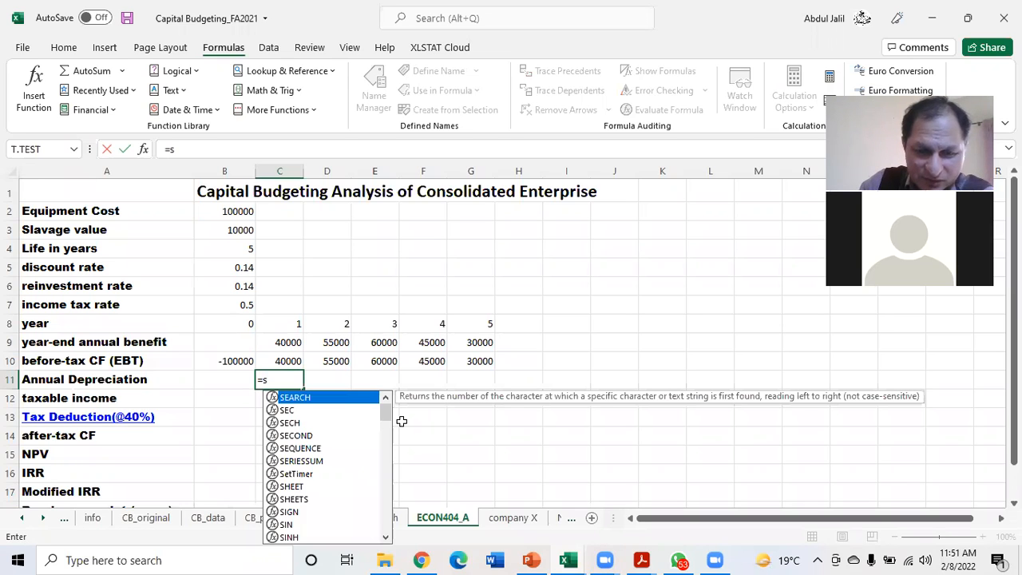
type("ln")
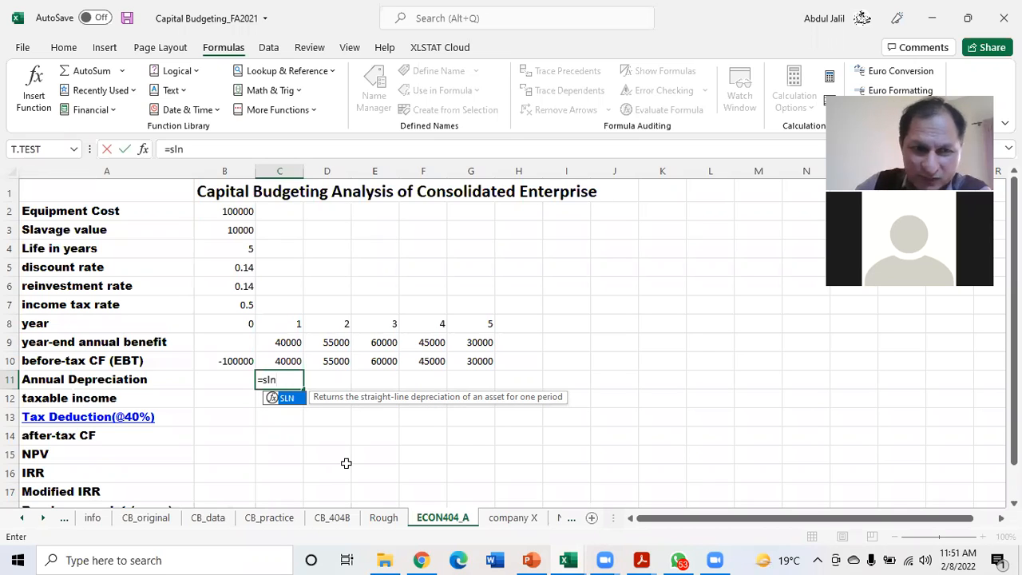
double_click(288, 398)
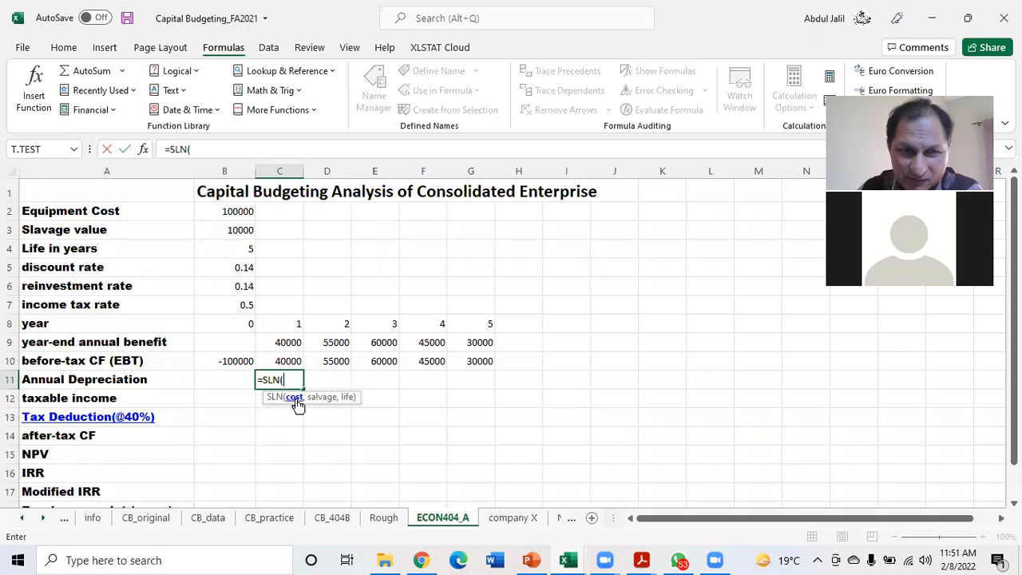
left_click(237, 209)
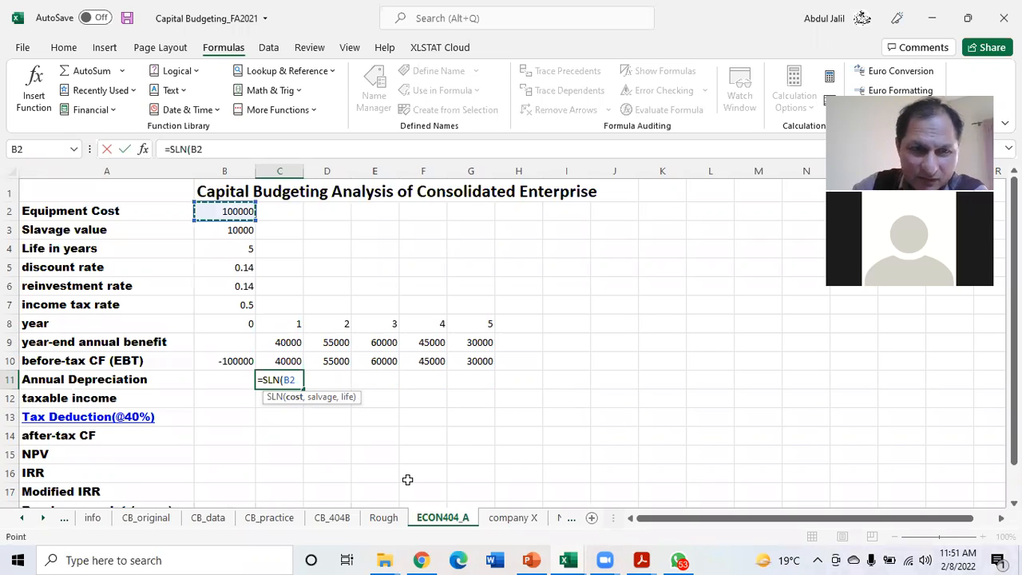
type(",")
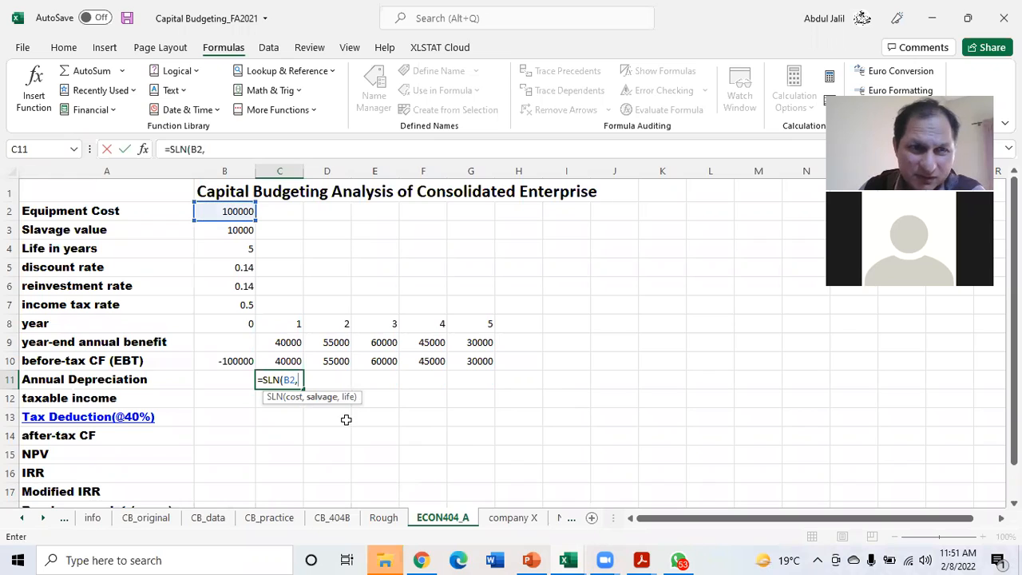
left_click(237, 229)
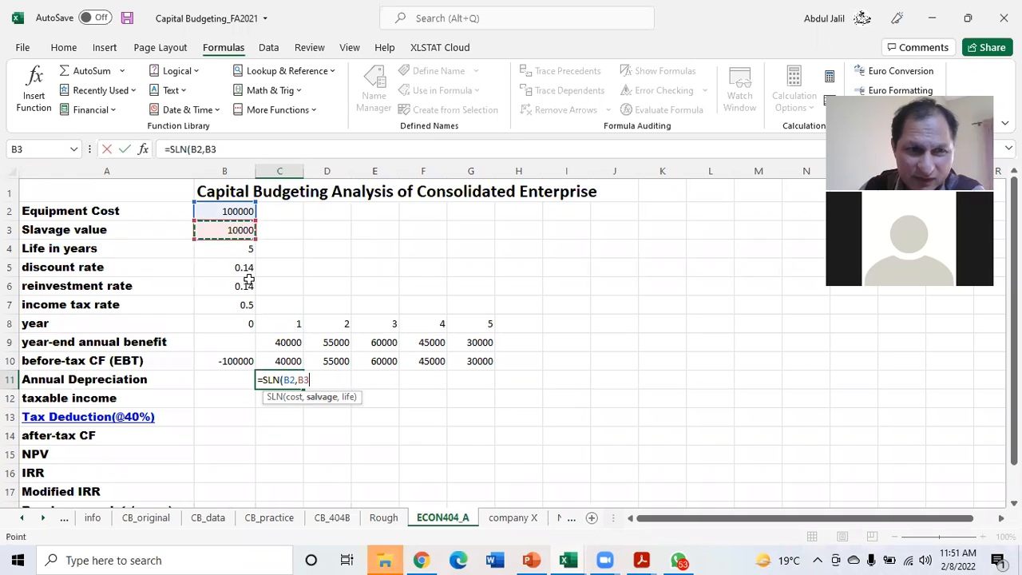
type(",")
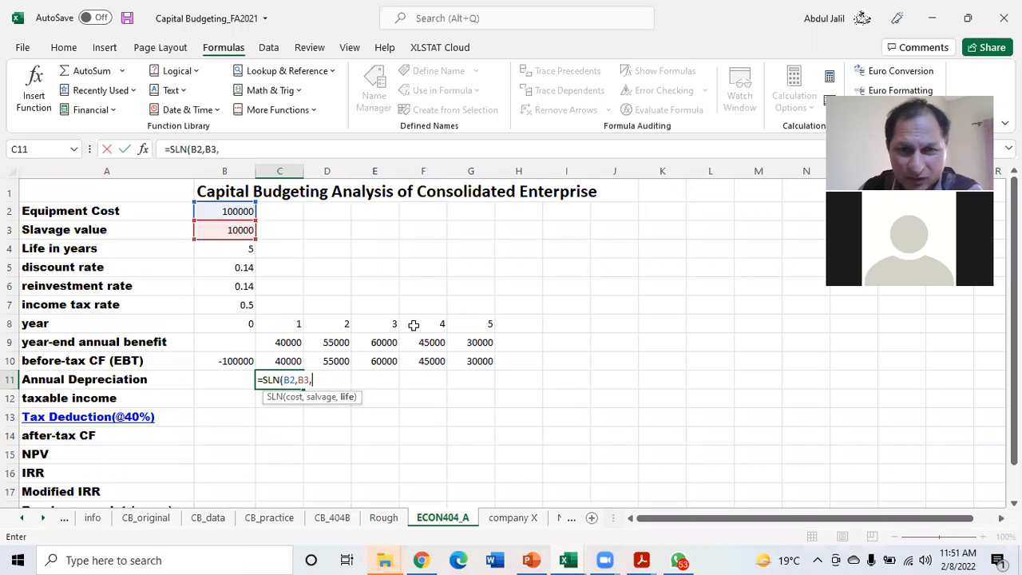
left_click(233, 249)
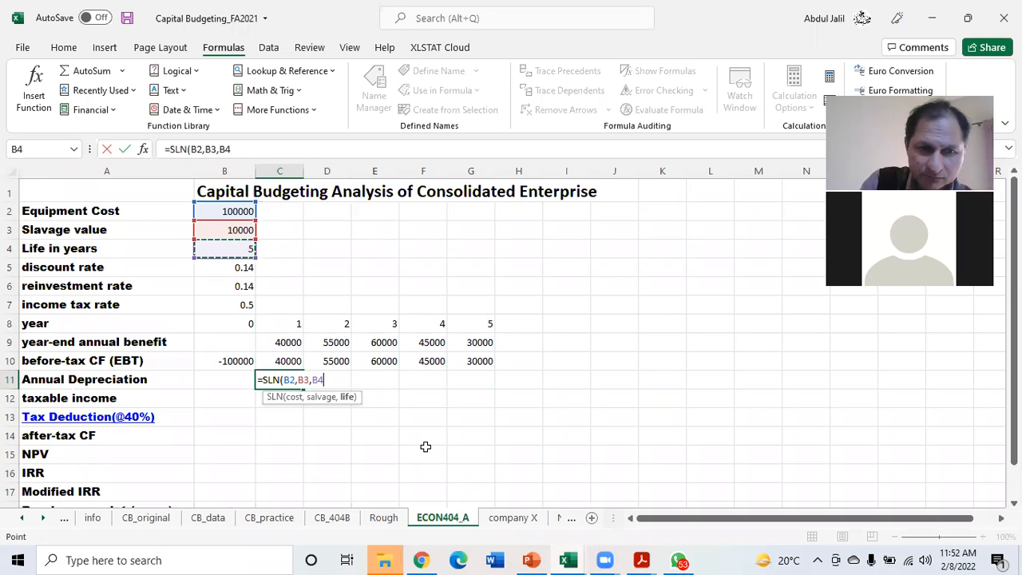
type(")")
key("Return")
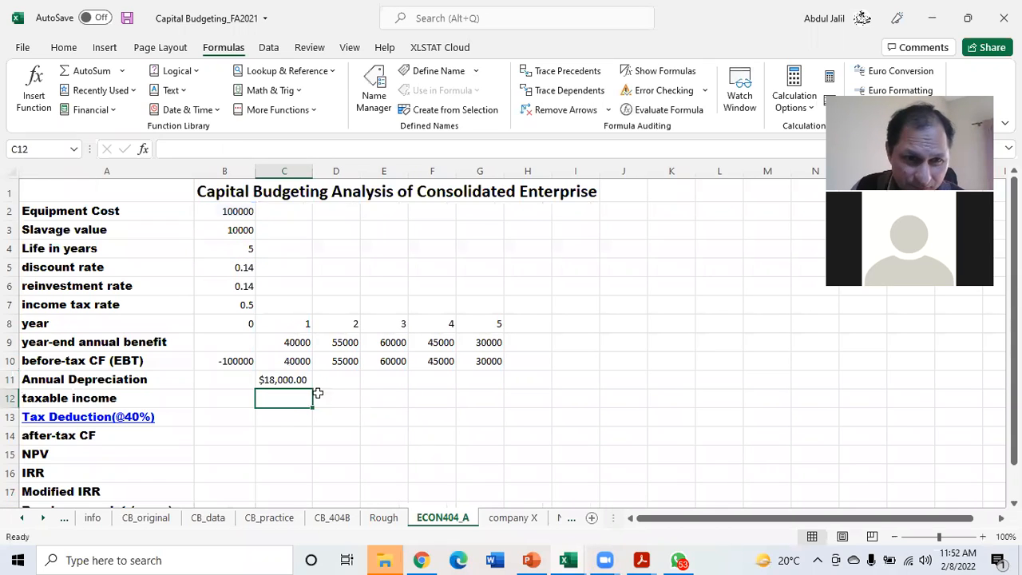
Try to fill the depreciation formula from C11 across to G11 with its relative references and check the references in C11
left_click(294, 379)
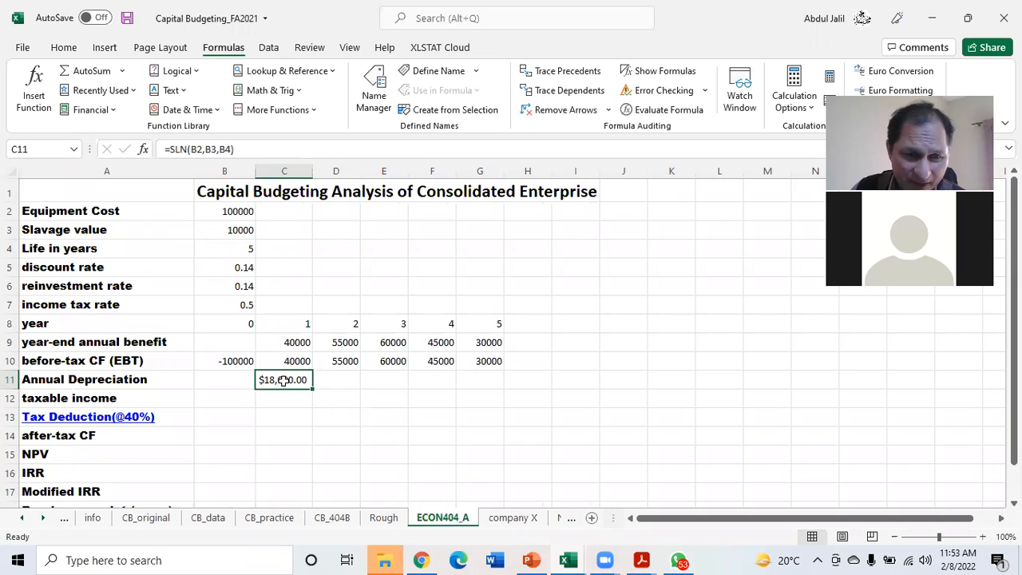
left_click_drag(313, 390, 492, 388)
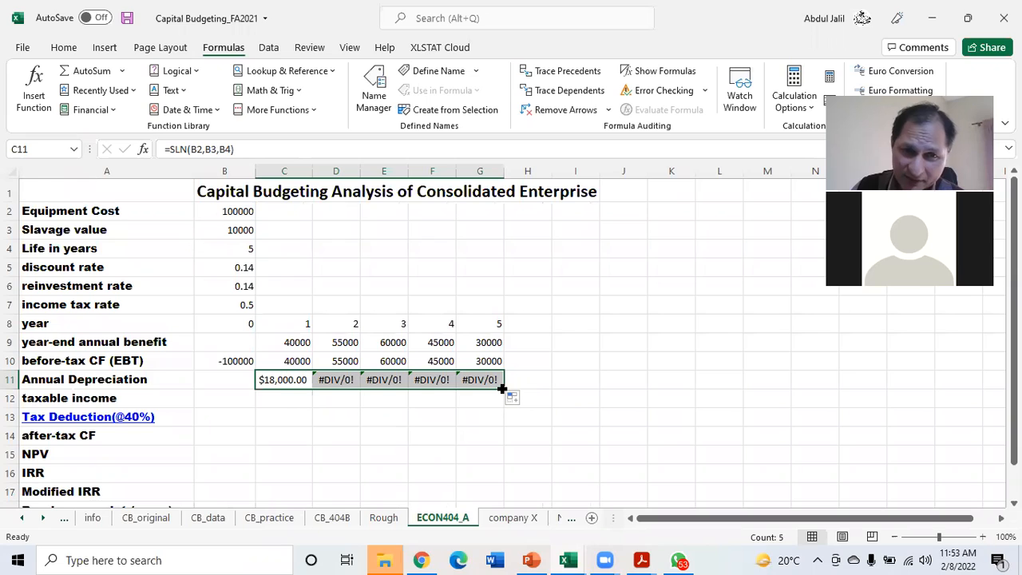
double_click(289, 379)
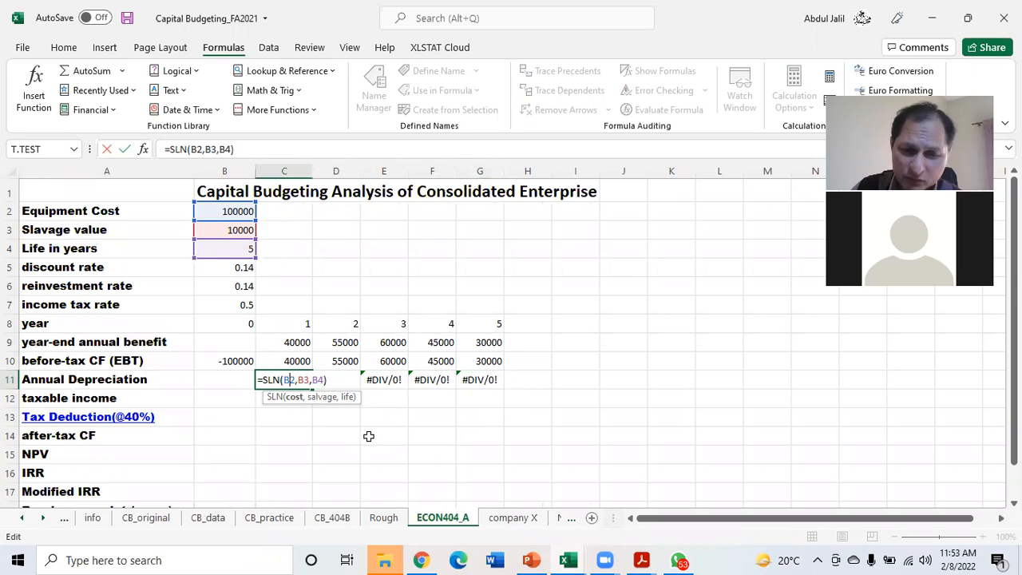
key("Return")
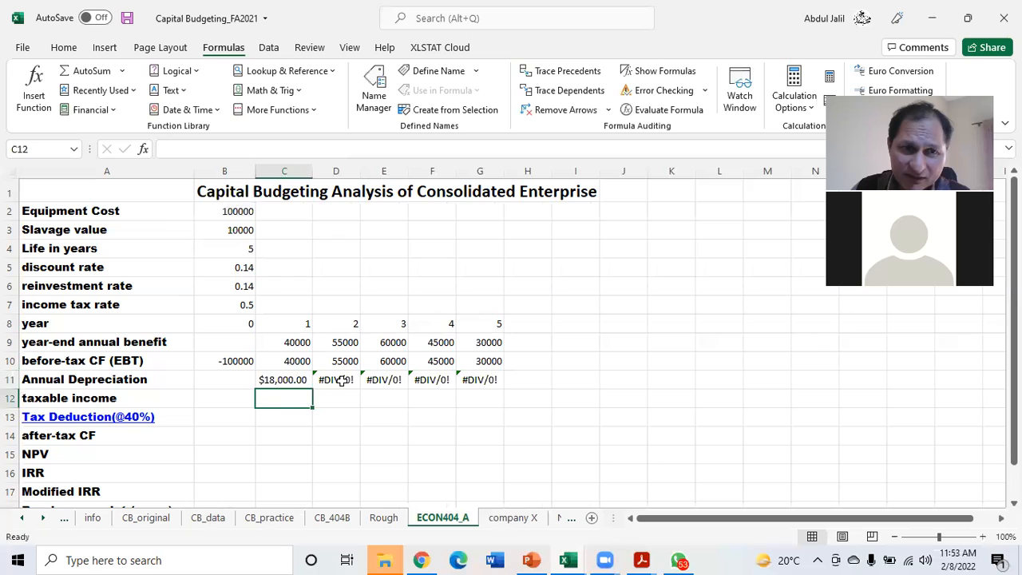
Try to point the cost argument of the year 2 depreciation formula in D11 to equipment cost cell B2
double_click(342, 381)
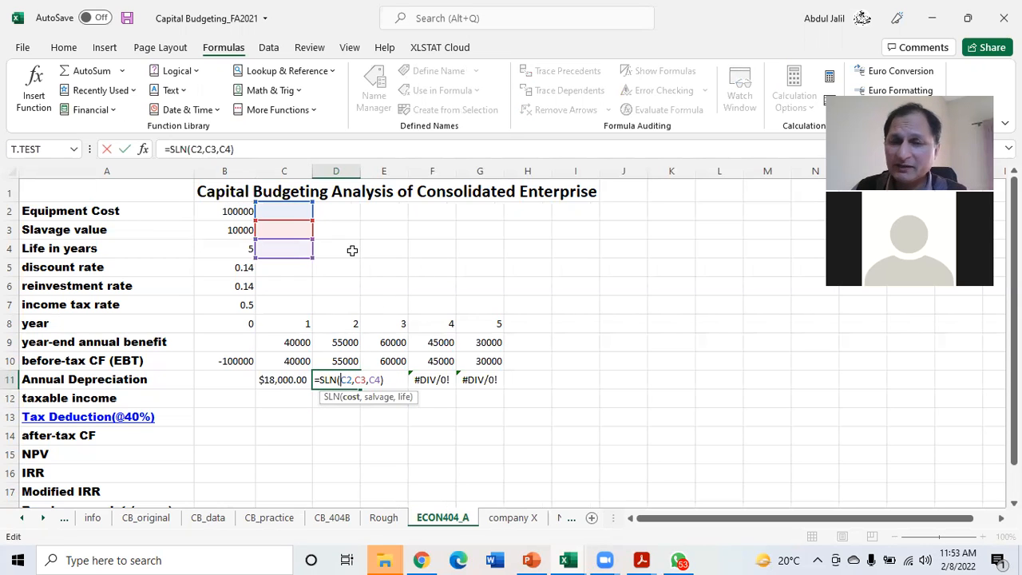
left_click(224, 210)
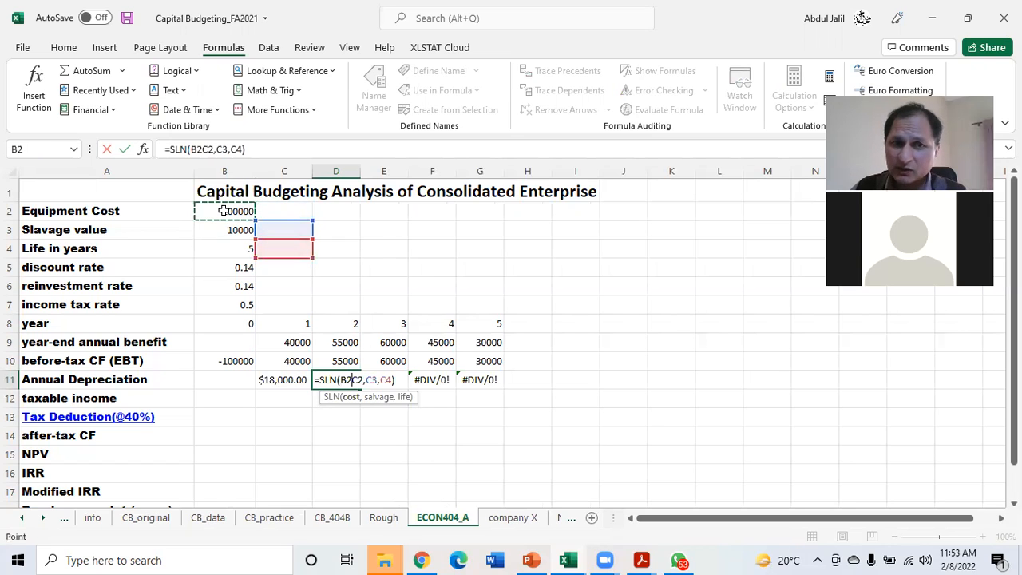
key("BackSpace")
key("BackSpace")
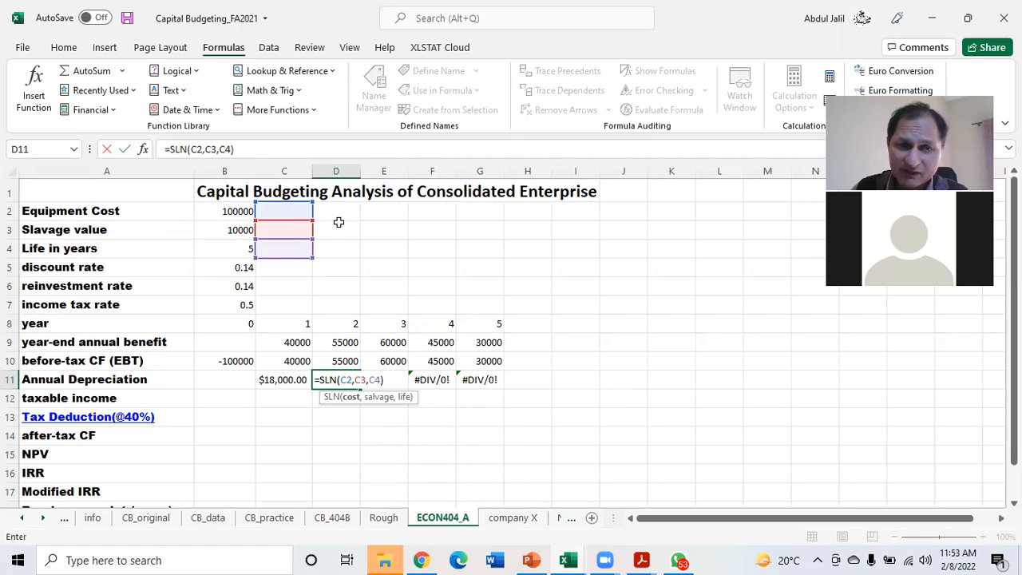
key("Return")
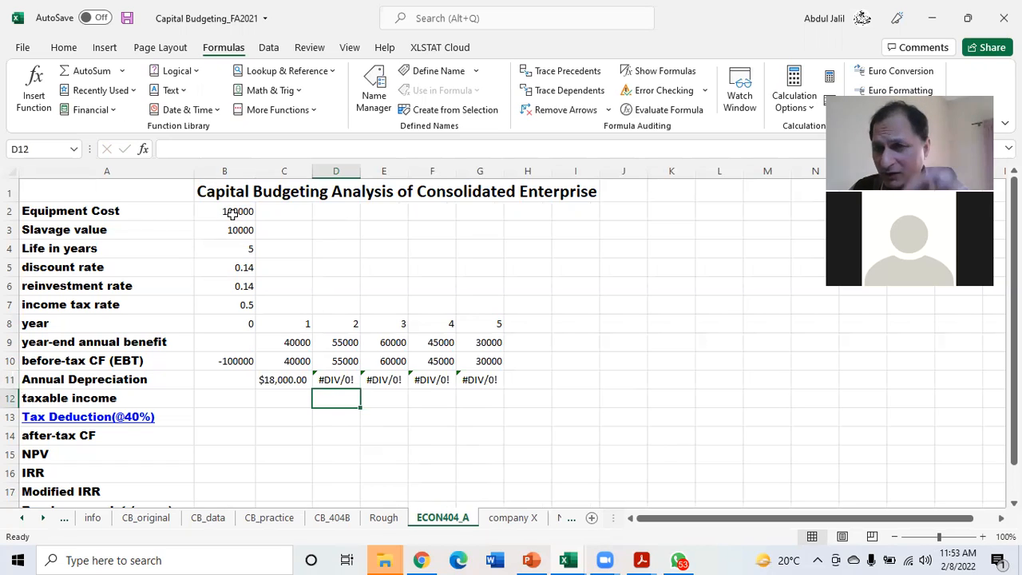
Make all references in the year 1 depreciation formula in C11 absolute, as =SLN($B$2,$B$3,$B$4)
left_click(285, 380)
double_click(285, 381)
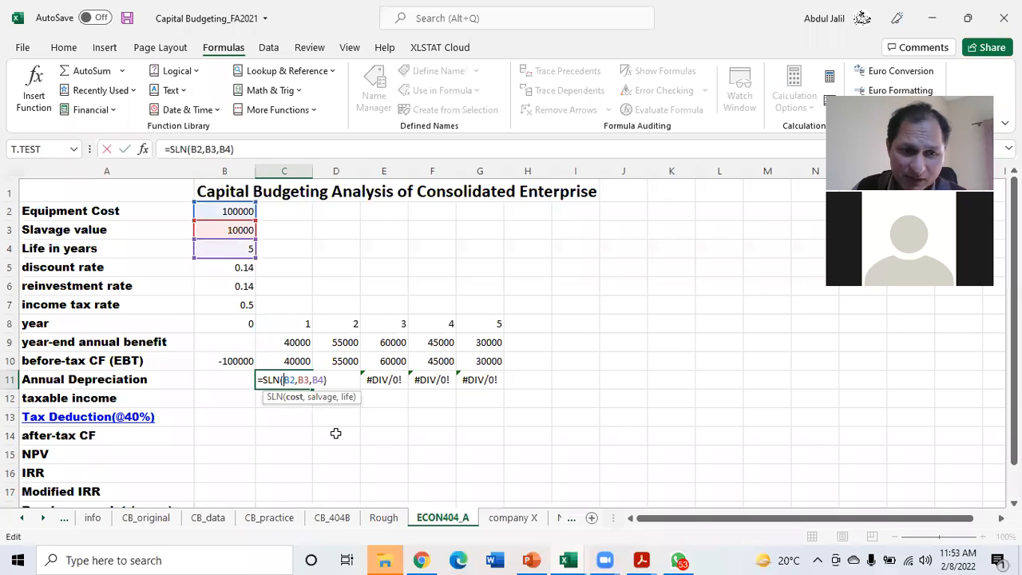
key("F4")
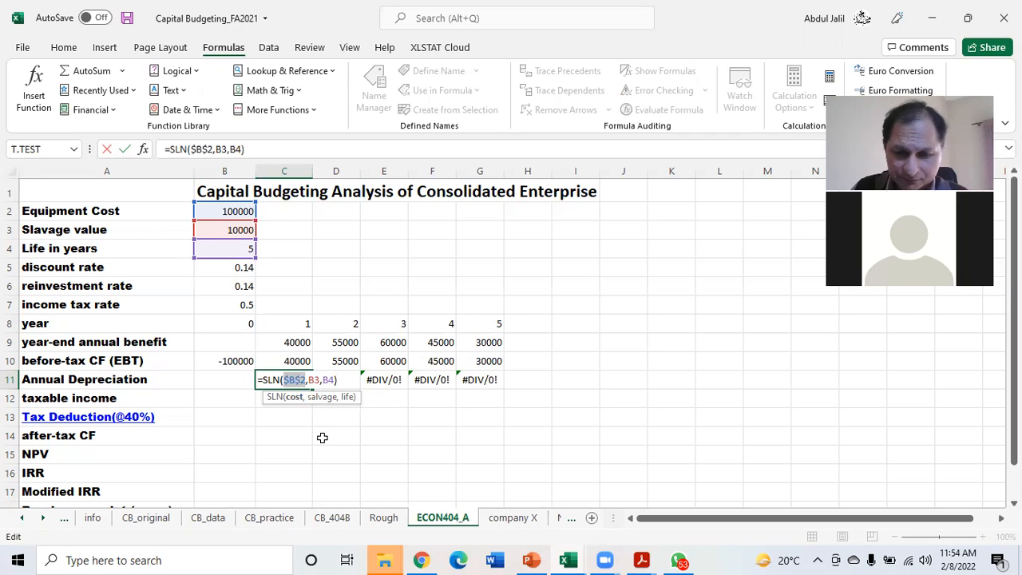
left_click(313, 397)
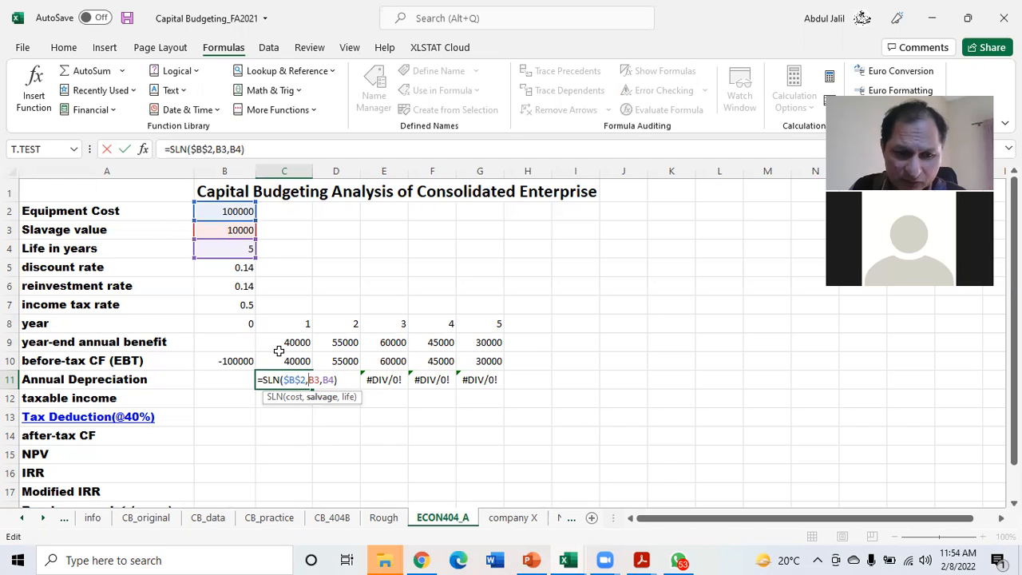
key("F4")
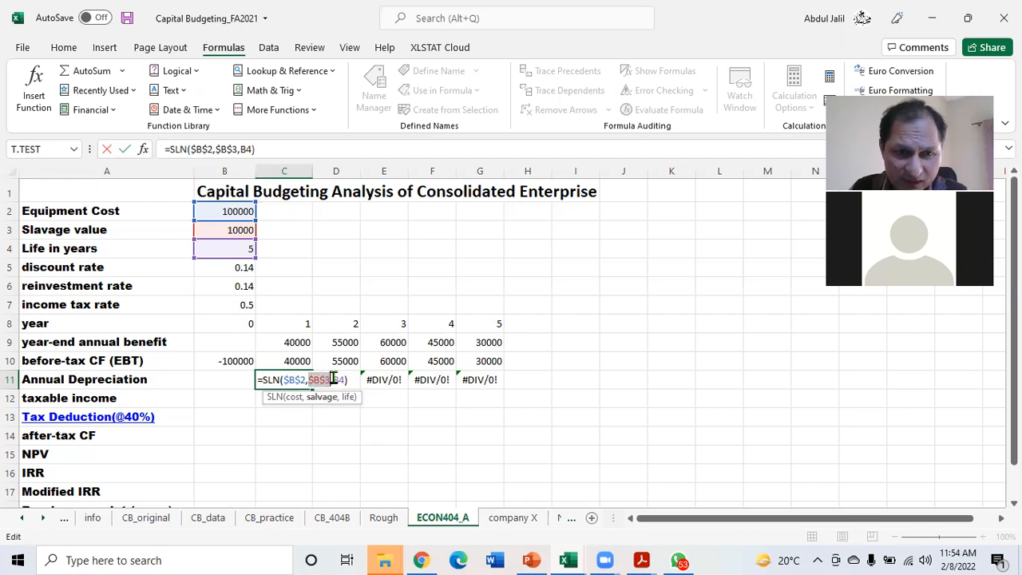
left_click(349, 397)
key("F4")
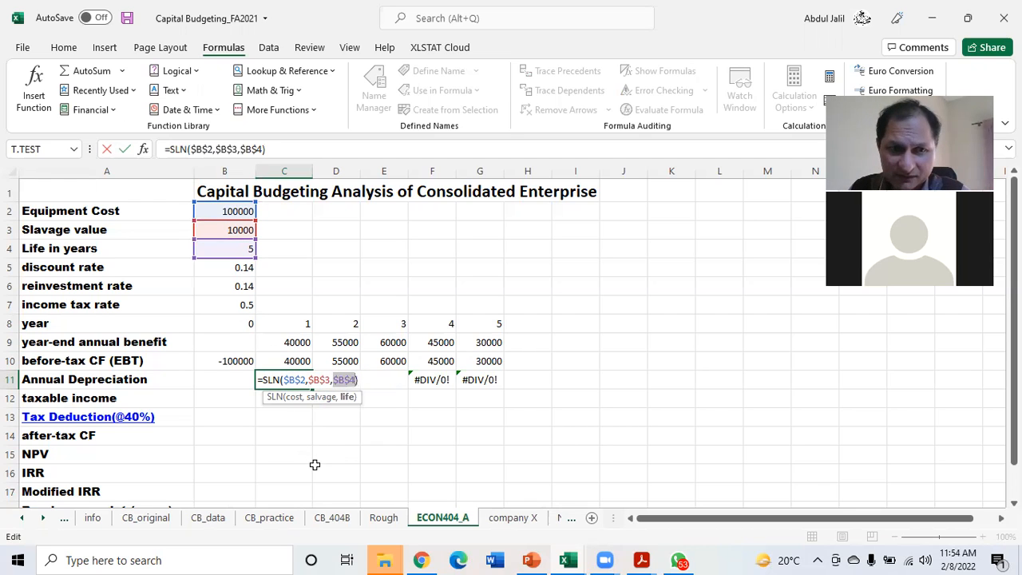
key("Return")
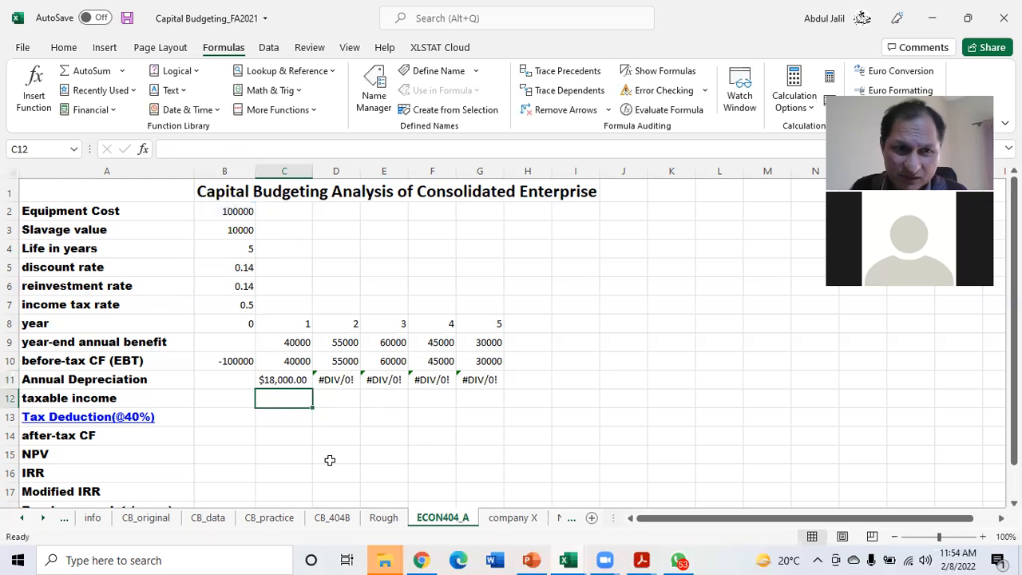
Fill the absolute depreciation formula from C11 across to G11 and widen columns D through G to fit the values
left_click(283, 382)
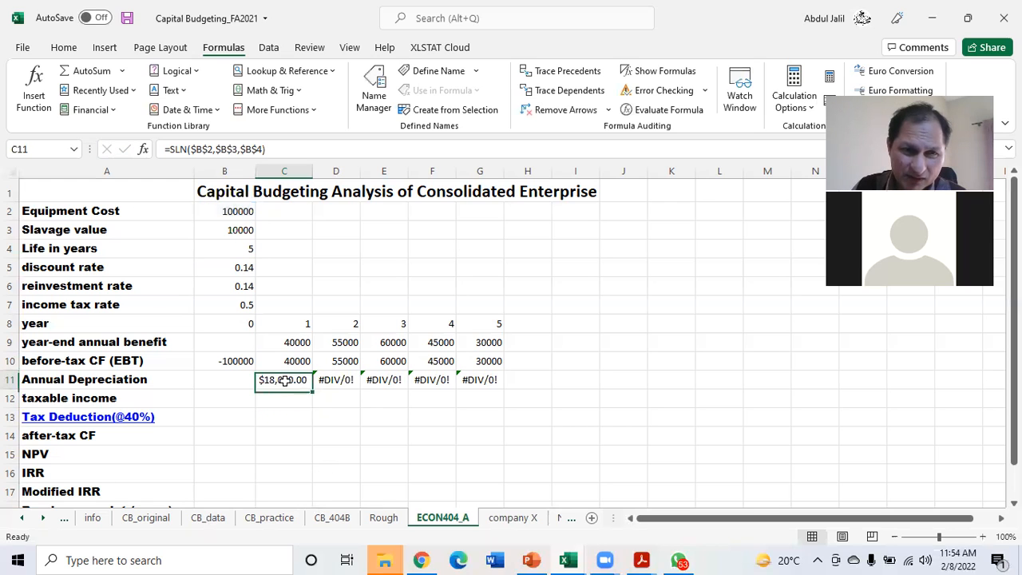
left_click_drag(312, 389, 488, 394)
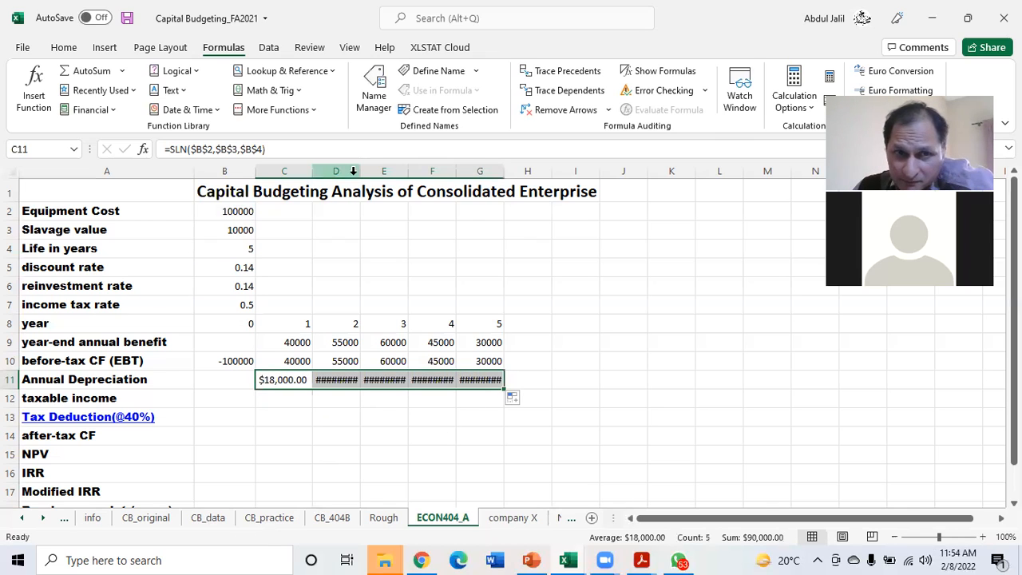
left_click_drag(360, 172, 365, 172)
left_click(436, 414)
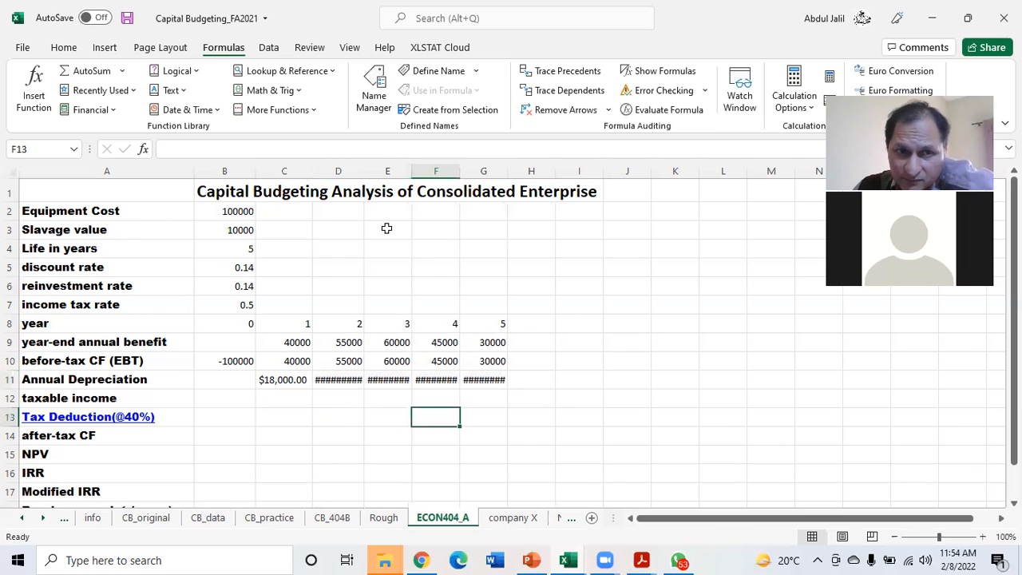
left_click_drag(338, 171, 567, 172)
left_click(288, 400)
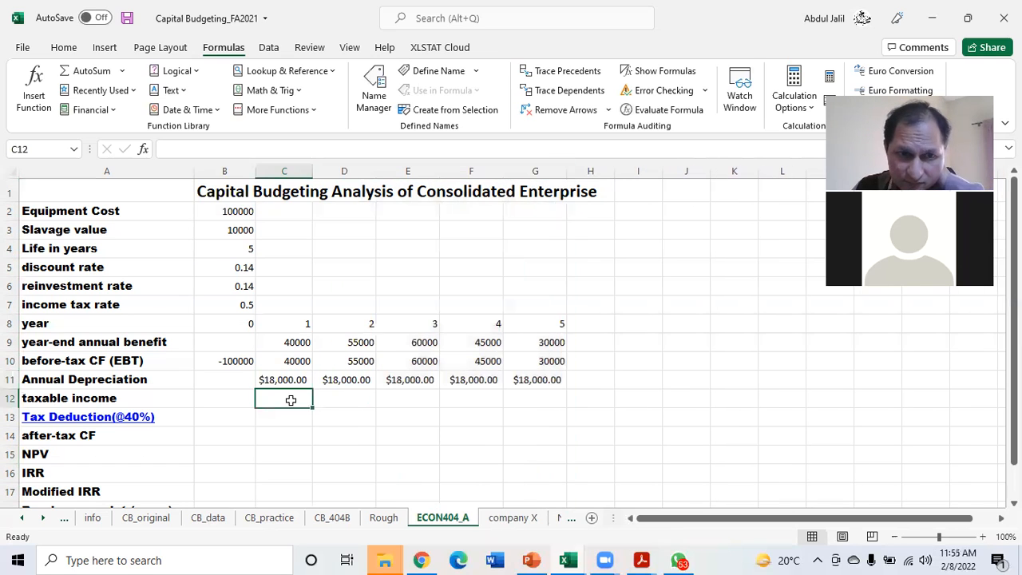
Narrow column G to demonstrate the overflow in G11 and widen it again to fit the depreciation value
left_click_drag(566, 171, 541, 171)
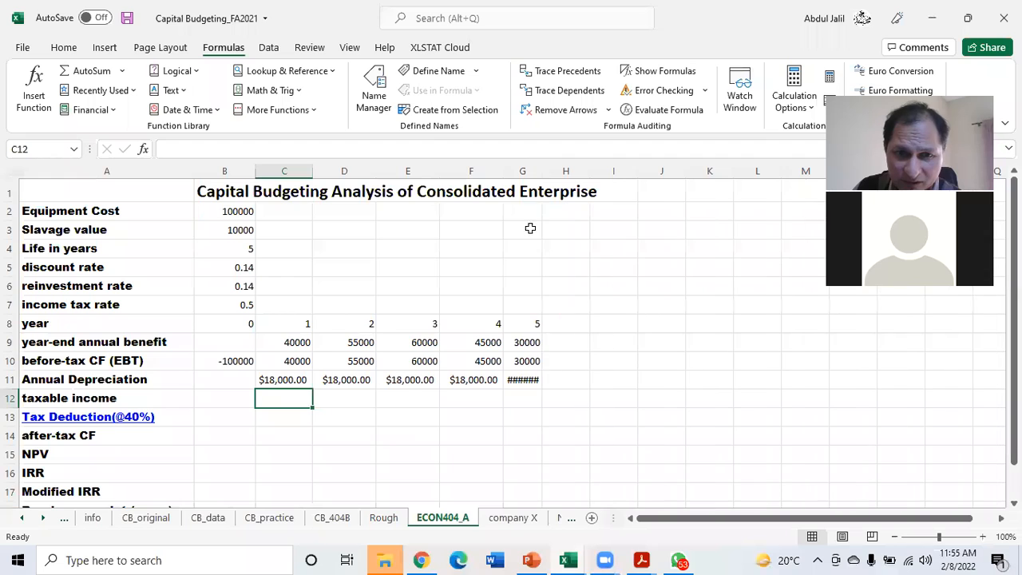
left_click(524, 379)
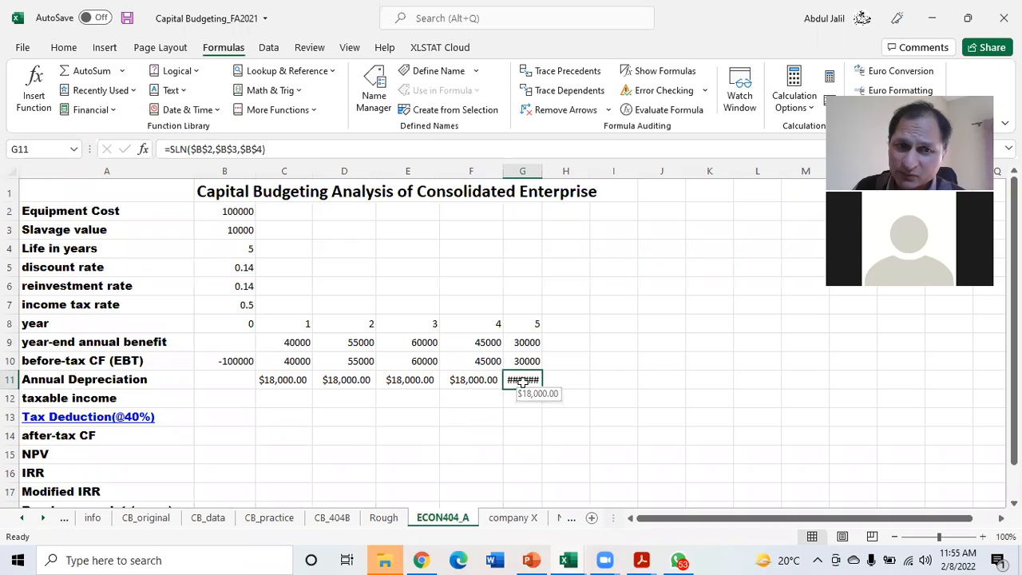
left_click(285, 380)
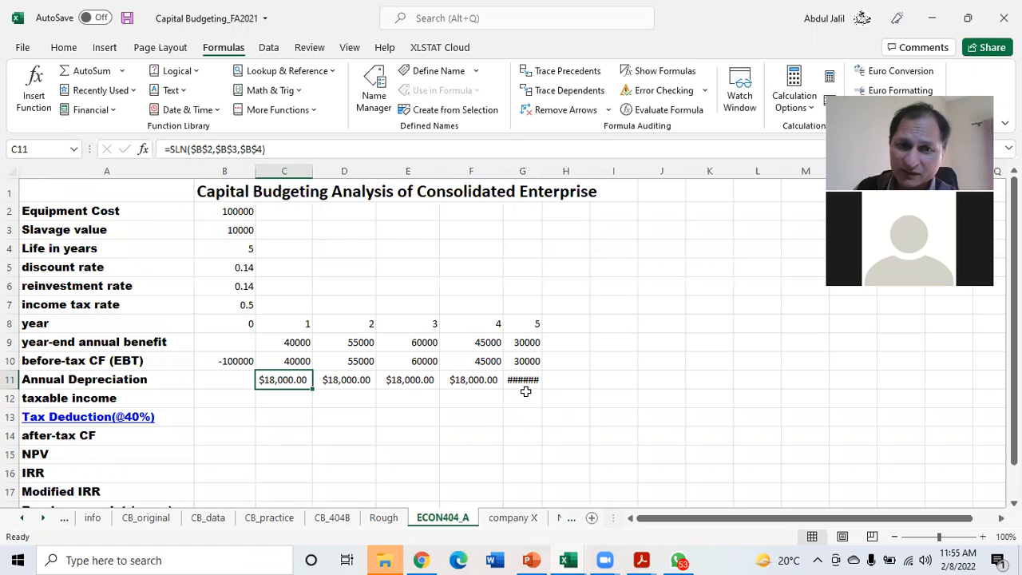
left_click_drag(542, 174, 559, 171)
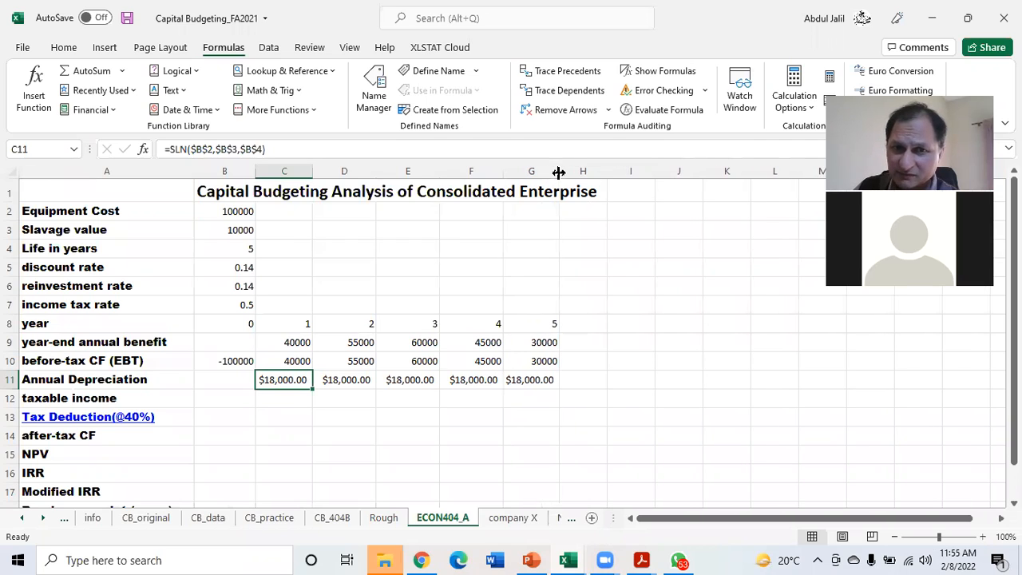
Calculate the year 1 taxable income in C12 with =C10-C11 and fill it across to G12
left_click(289, 396)
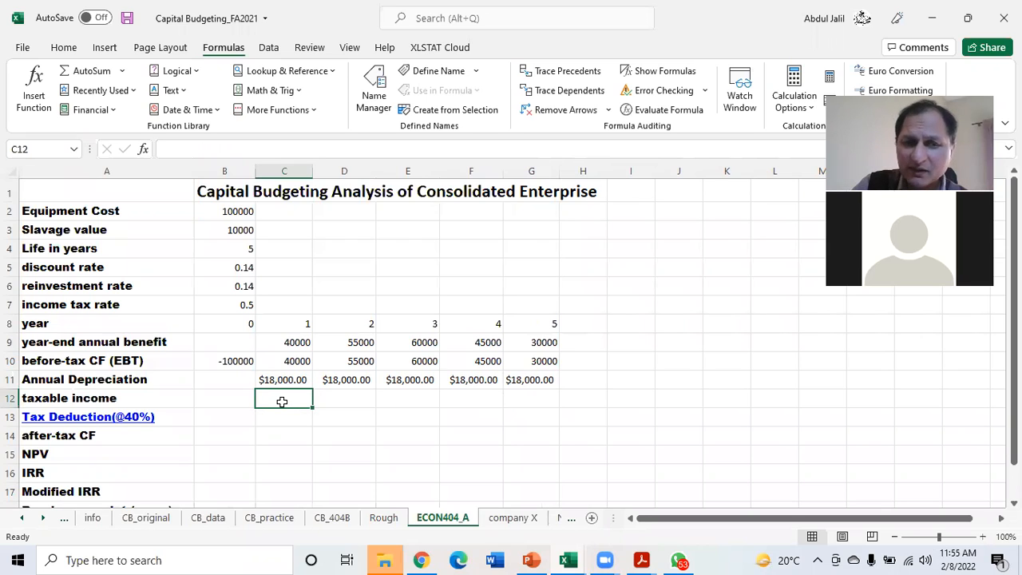
type("=")
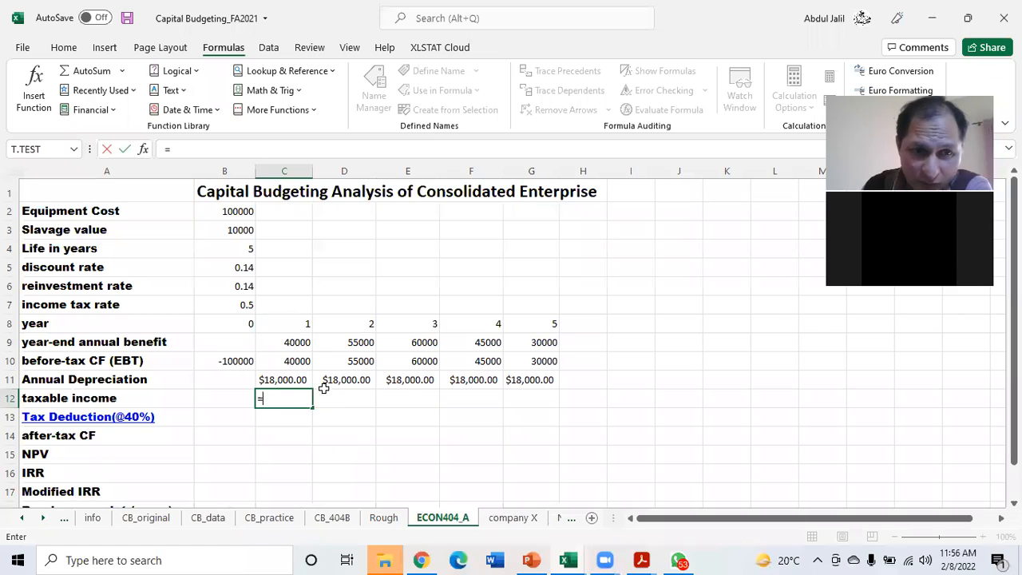
left_click(289, 359)
type("-")
left_click(292, 380)
key("Return")
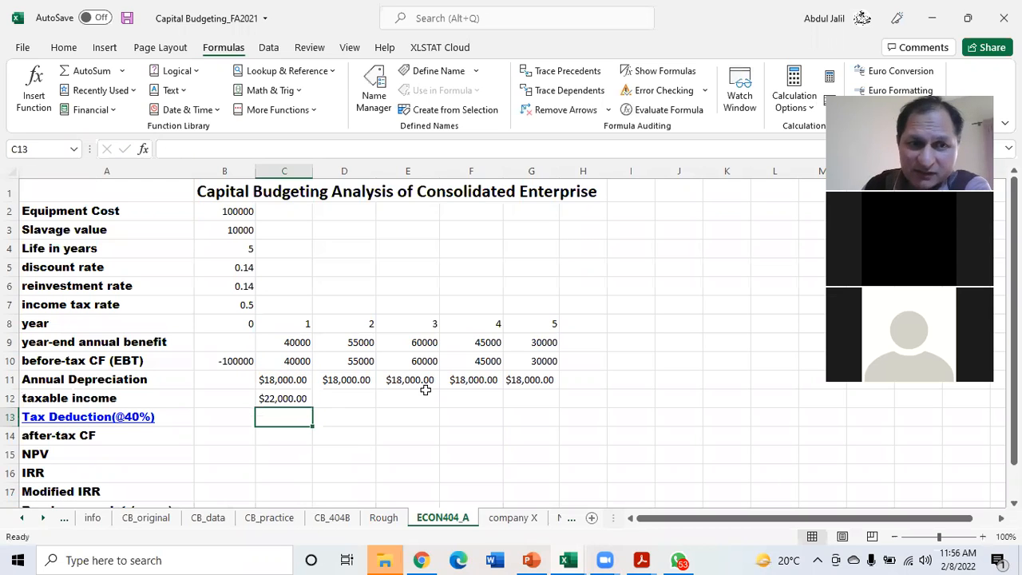
left_click(288, 399)
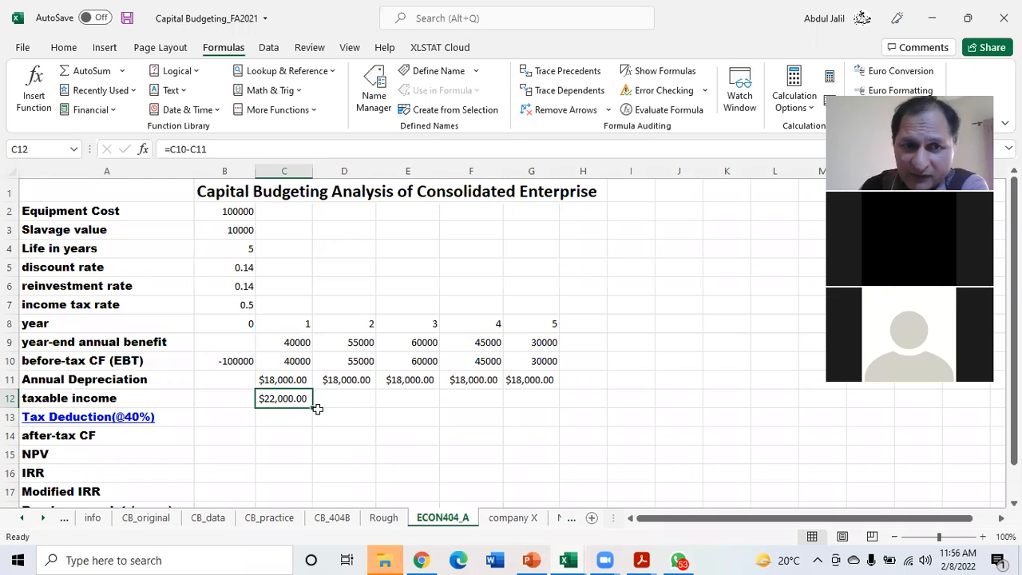
left_click_drag(312, 408, 541, 399)
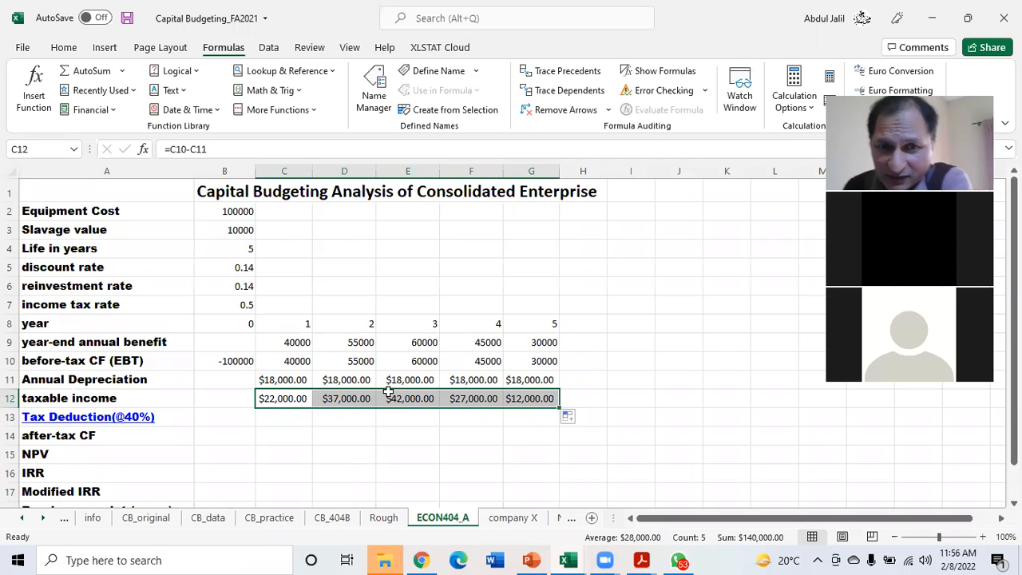
Set the income tax rate in B7 to 0.4 to match the 40% tax deduction label
left_click(282, 418)
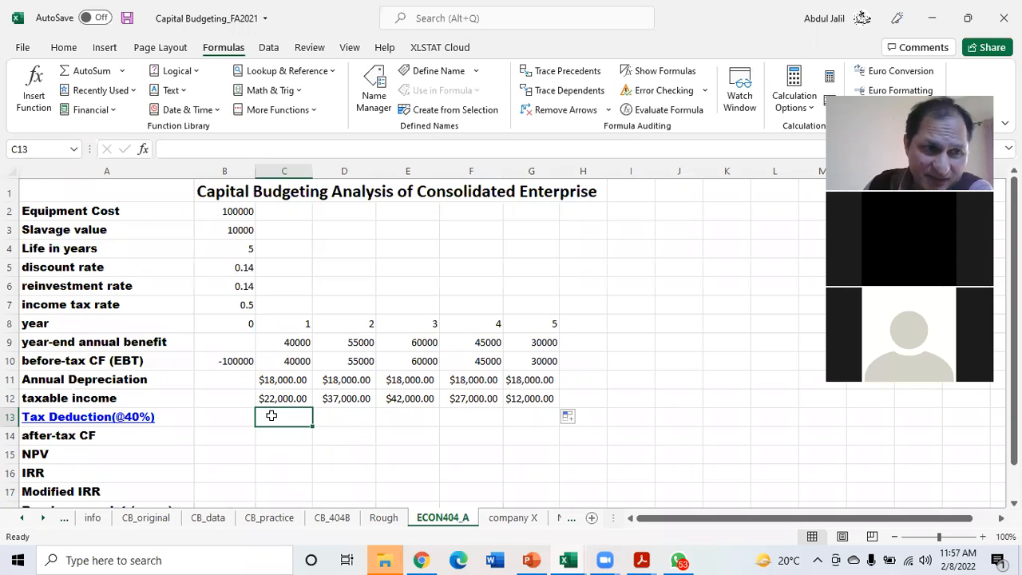
double_click(249, 304)
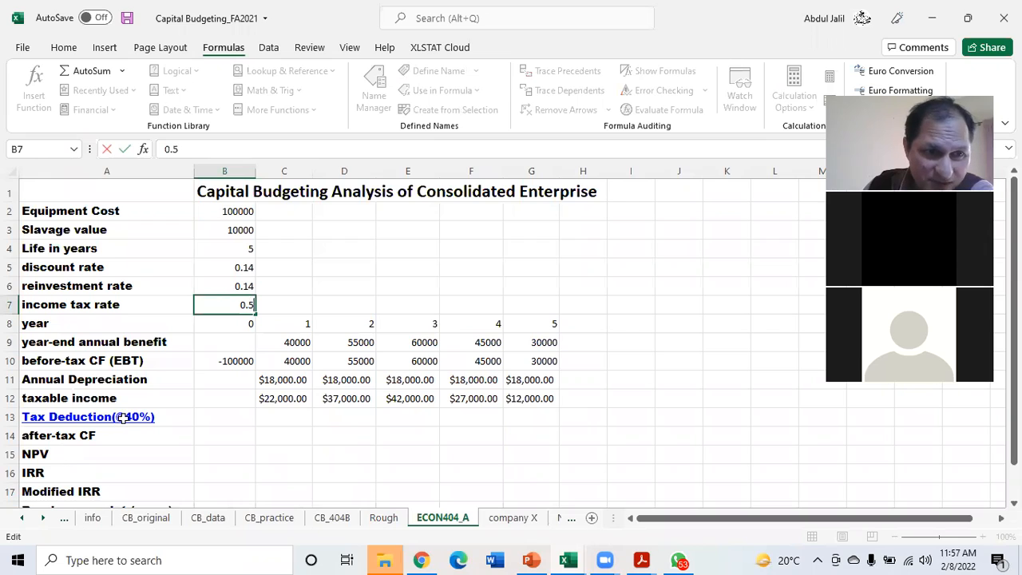
key("BackSpace")
type("4")
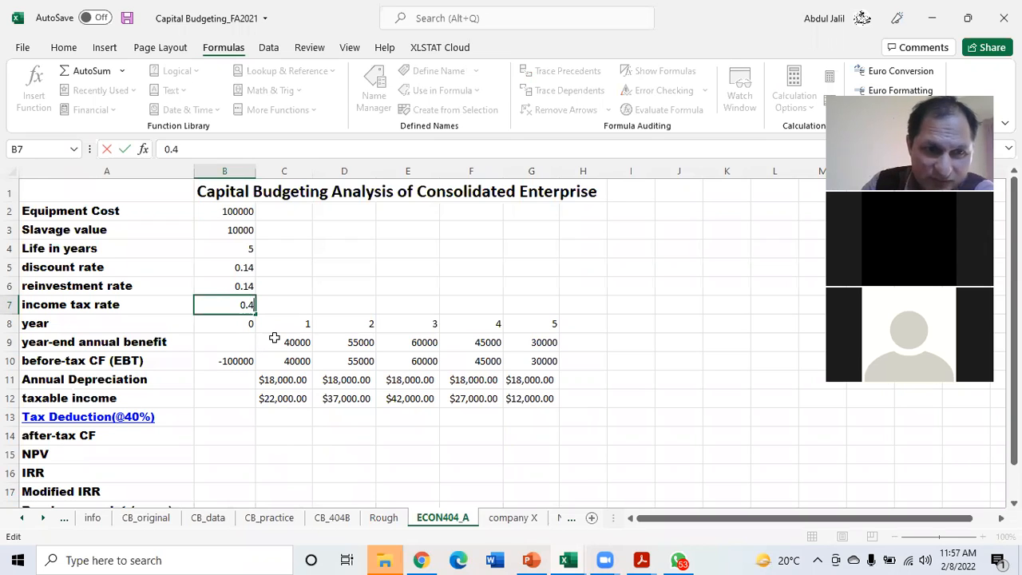
left_click(282, 412)
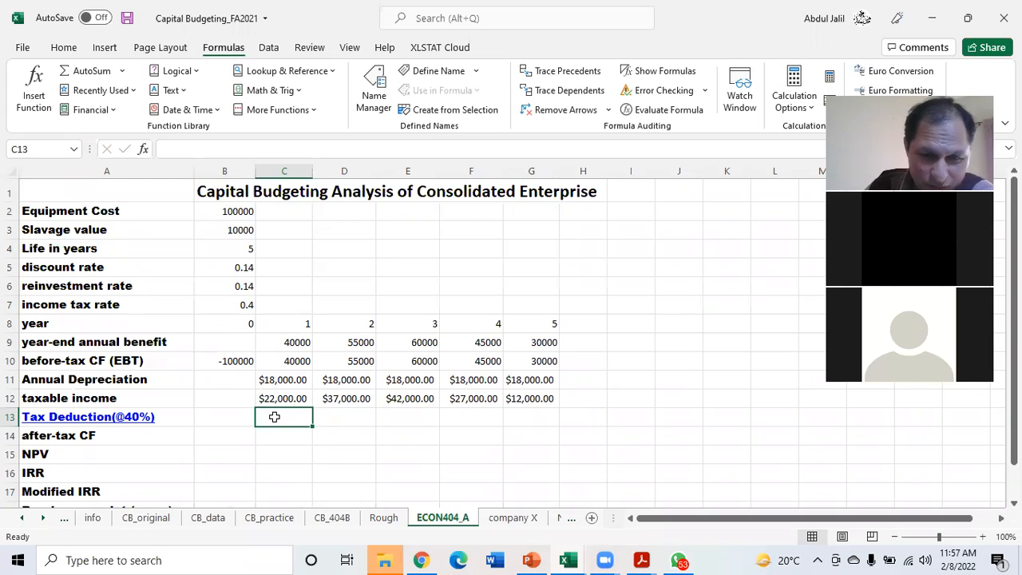
Calculate the year 1 tax deduction in C13 with =C12*$B$7 and fill it across to G13
type("=")
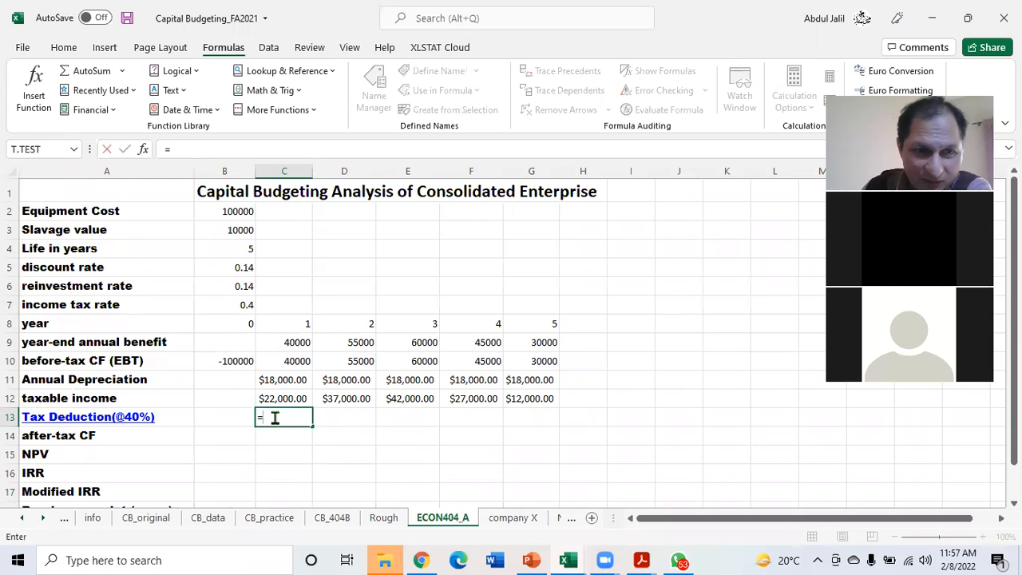
left_click(279, 399)
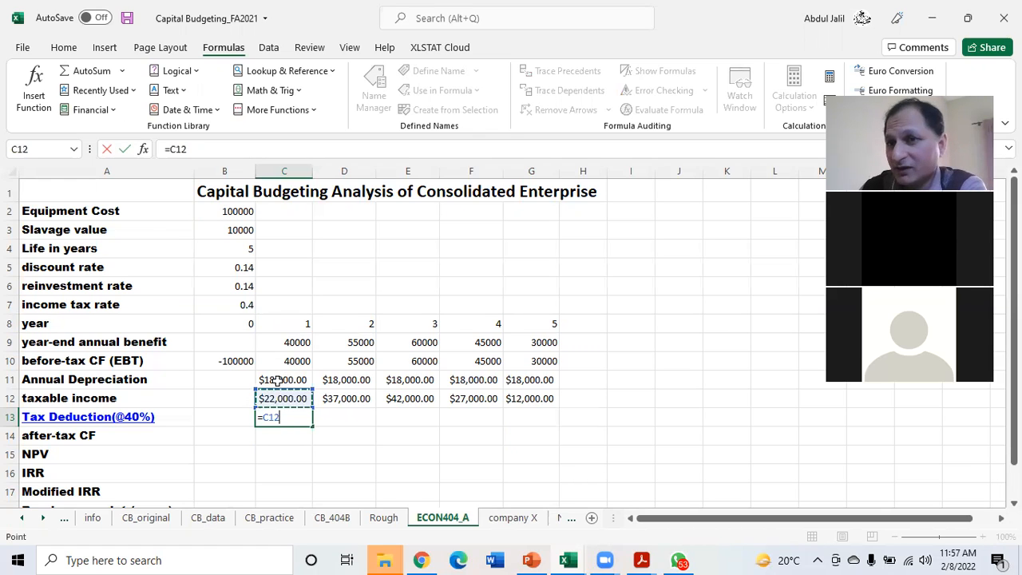
type("*")
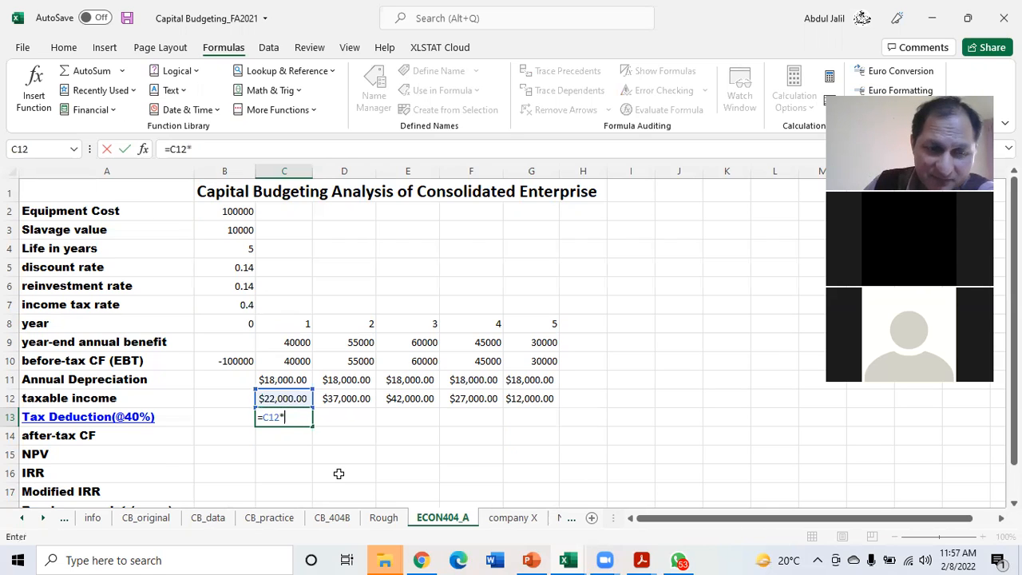
left_click(228, 304)
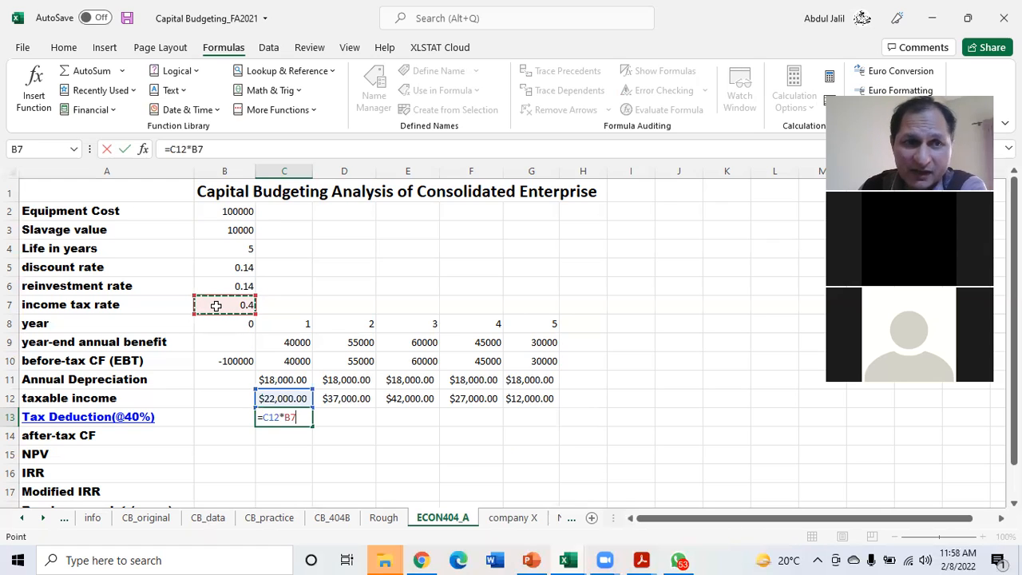
key("F4")
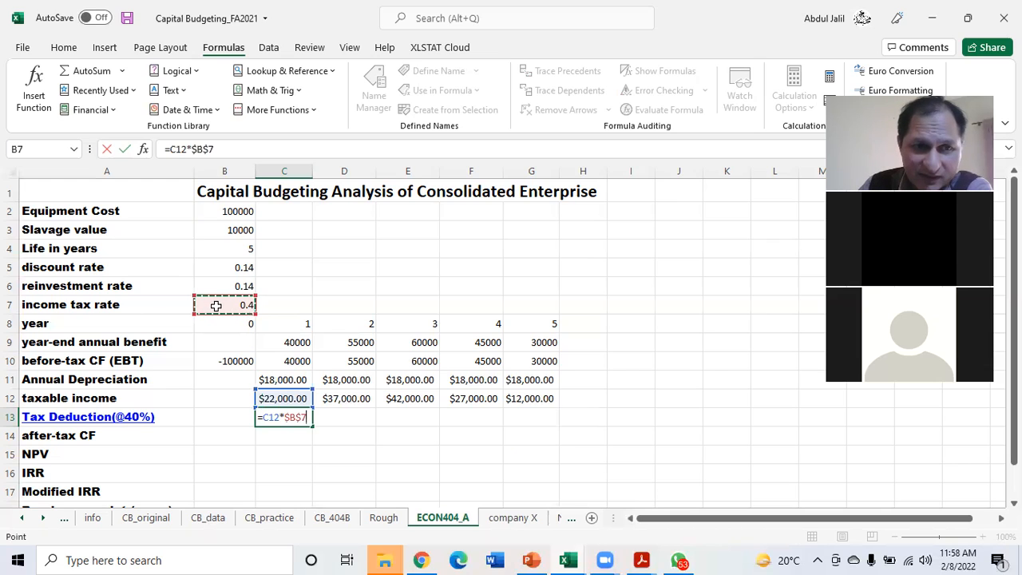
key("Return")
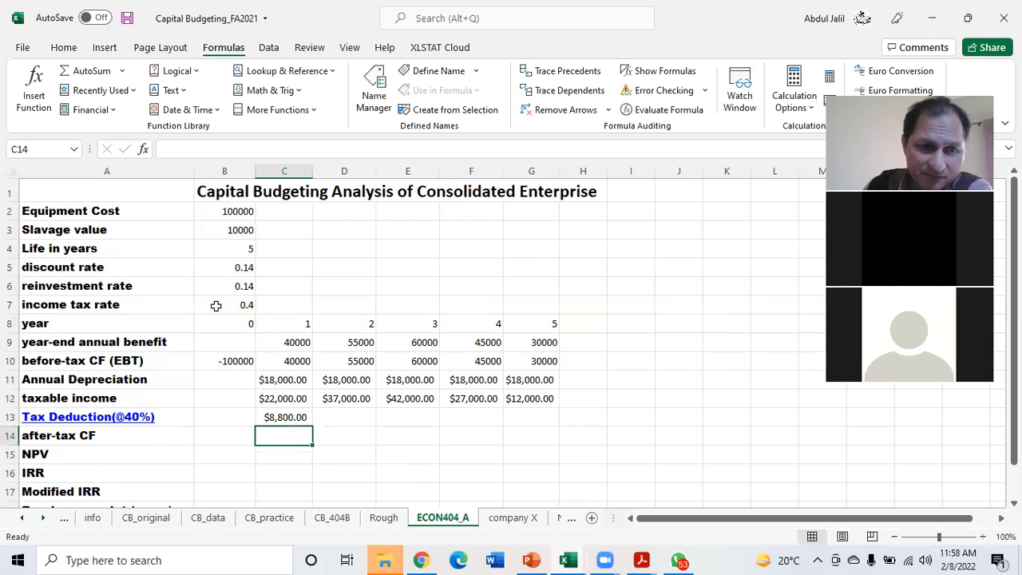
left_click(287, 416)
left_click_drag(312, 425, 535, 426)
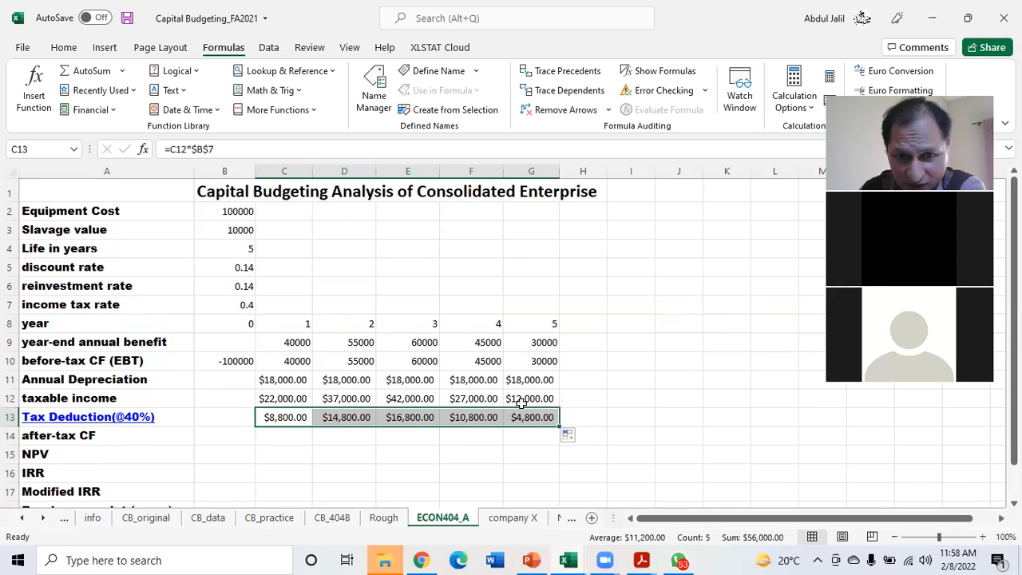
left_click(272, 435)
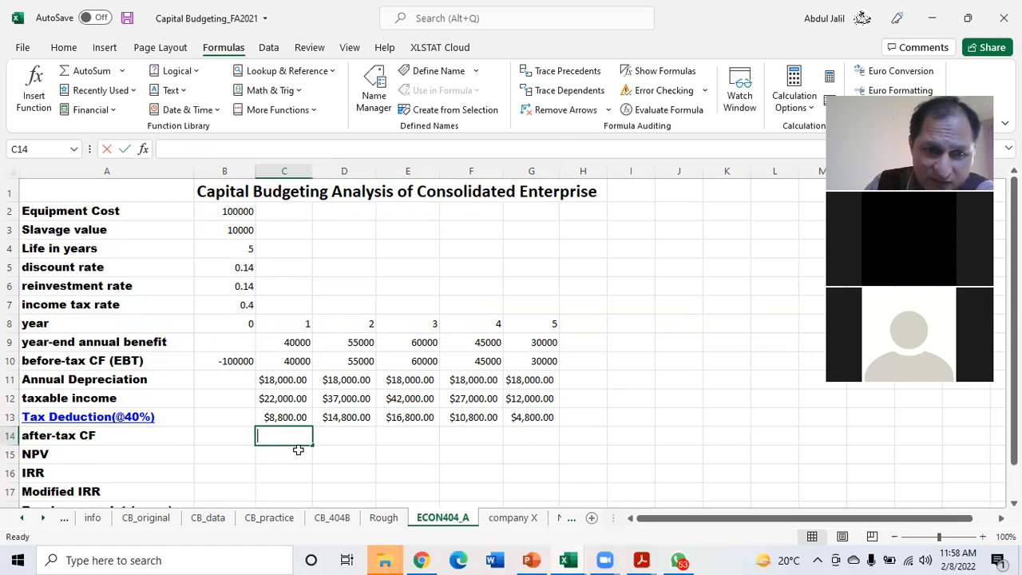
type("=")
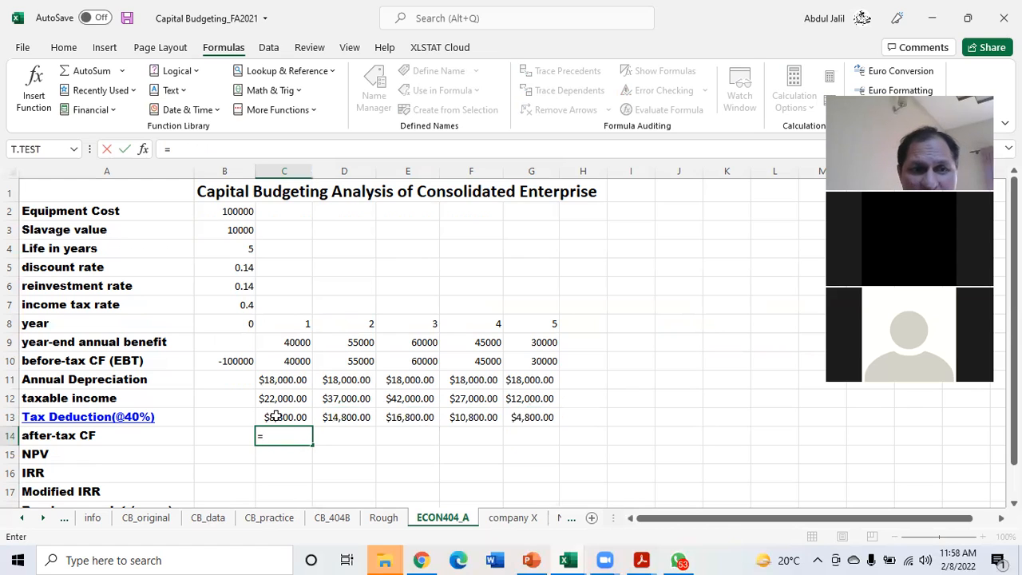
left_click_drag(275, 416, 530, 413)
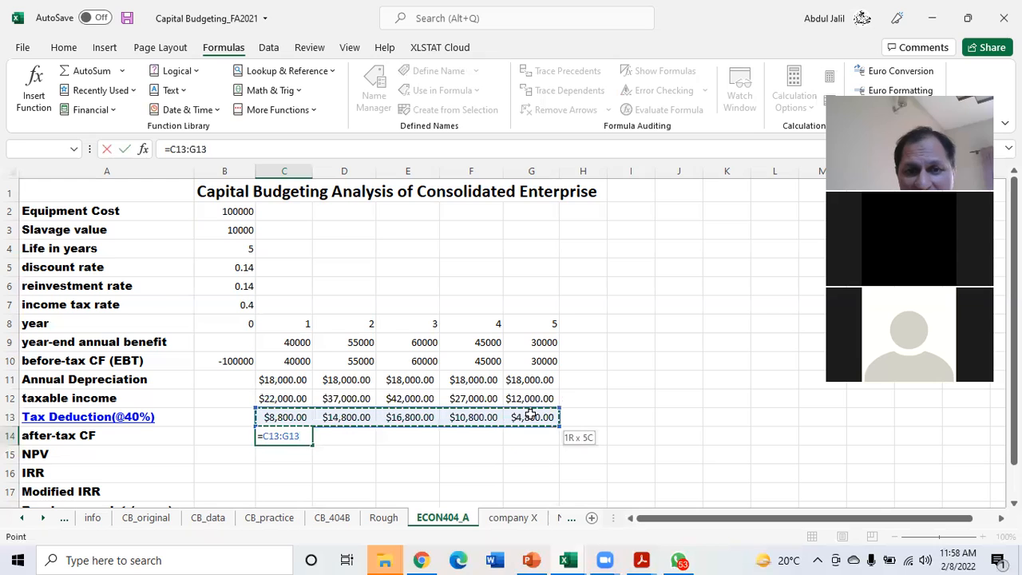
key("BackSpace")
key("BackSpace")
key("BackSpace")
key("BackSpace")
key("BackSpace")
key("BackSpace")
key("BackSpace")
key("BackSpace")
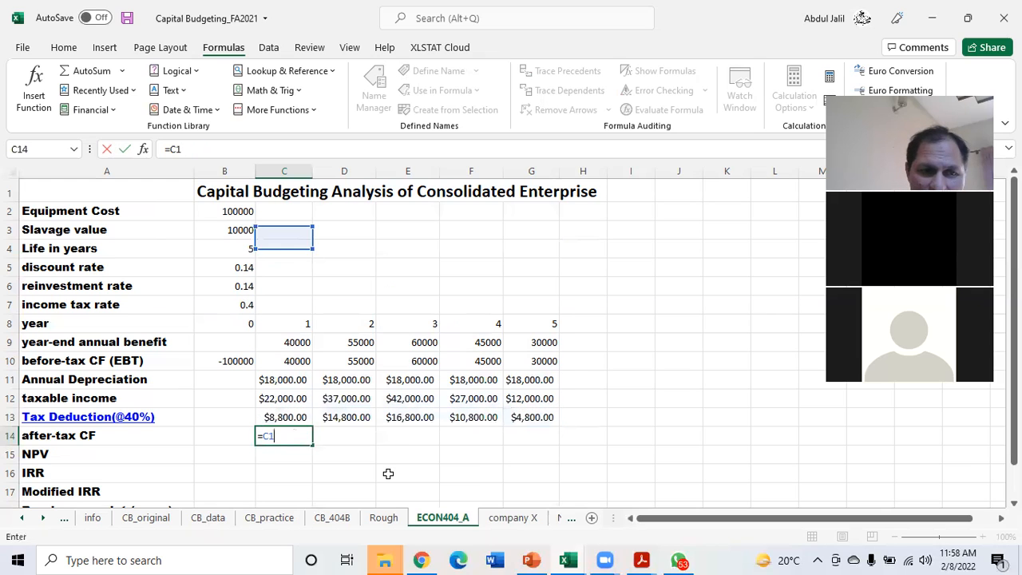
left_click(232, 416)
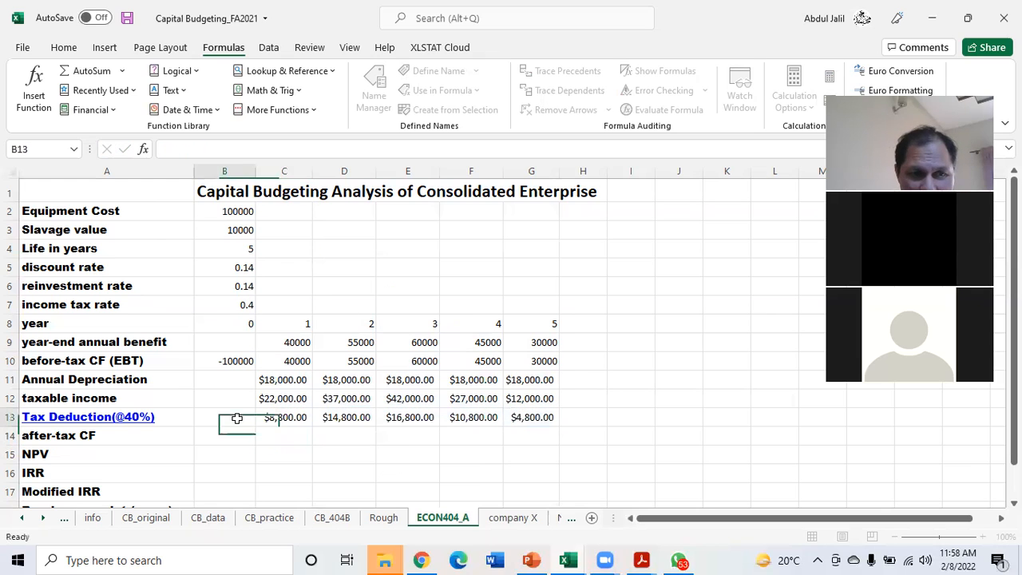
Format the Tax Deduction row from A13 to G13 with red font colour and bold
left_click_drag(86, 417, 519, 417)
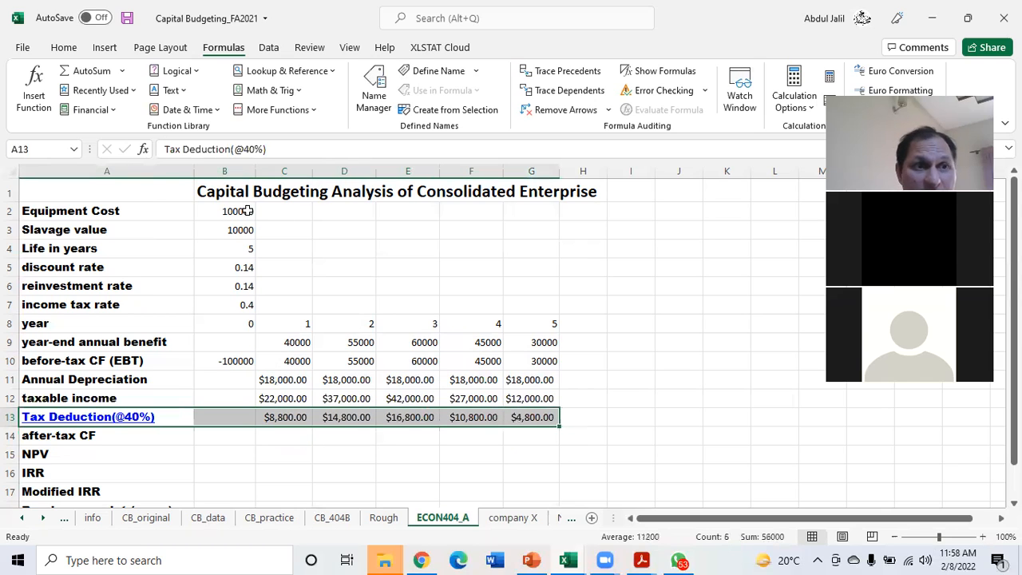
left_click(64, 47)
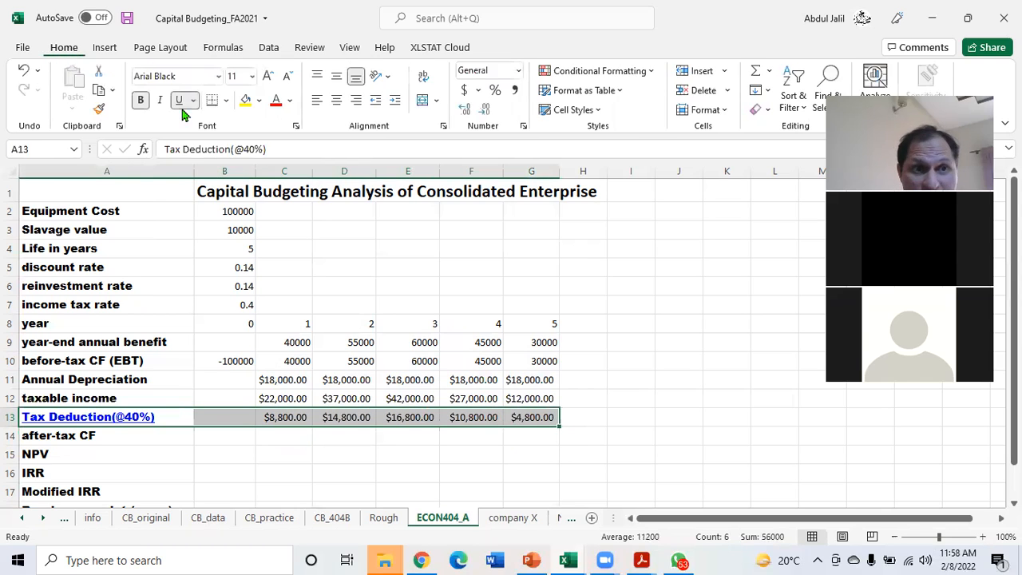
left_click(275, 102)
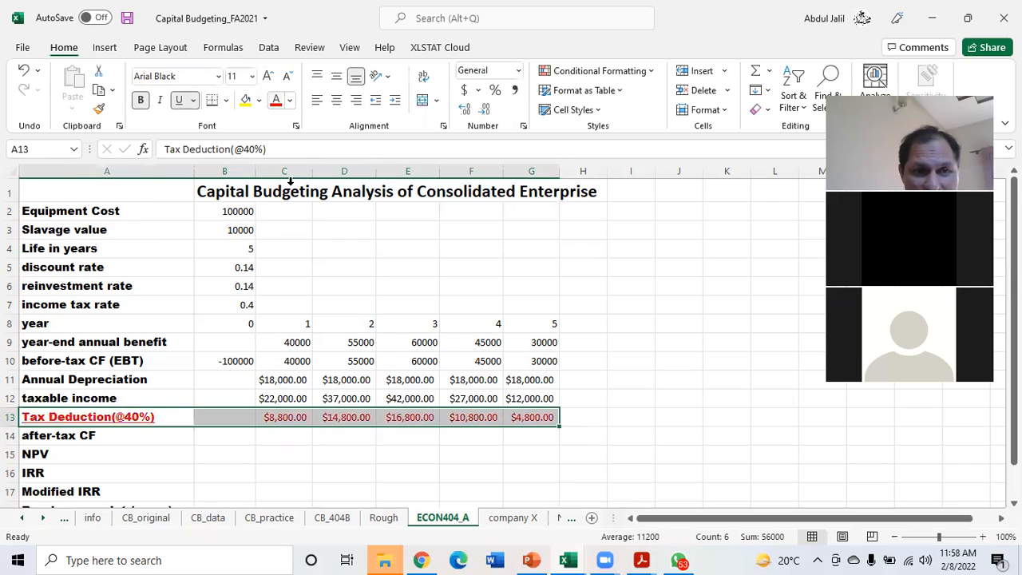
left_click(141, 105)
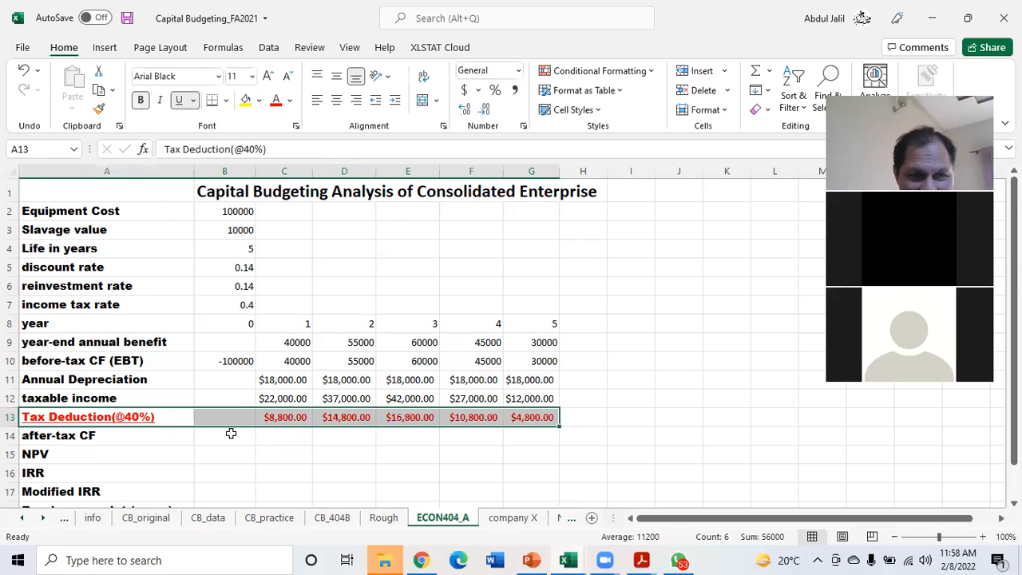
Calculate the year 1 after-tax cash flow in C14 with =C10-C13 and fill it across to G14
left_click(292, 441)
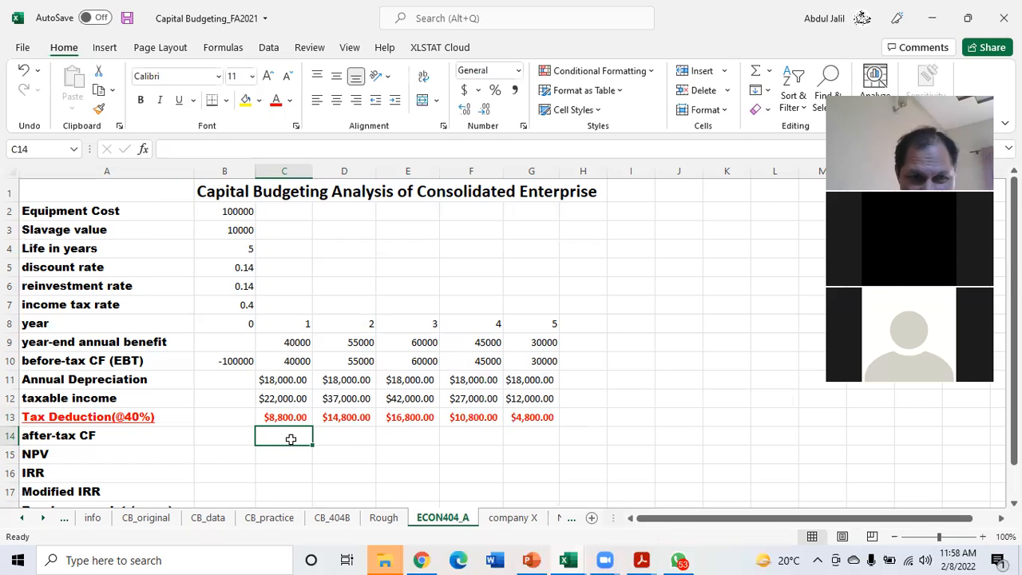
type("=")
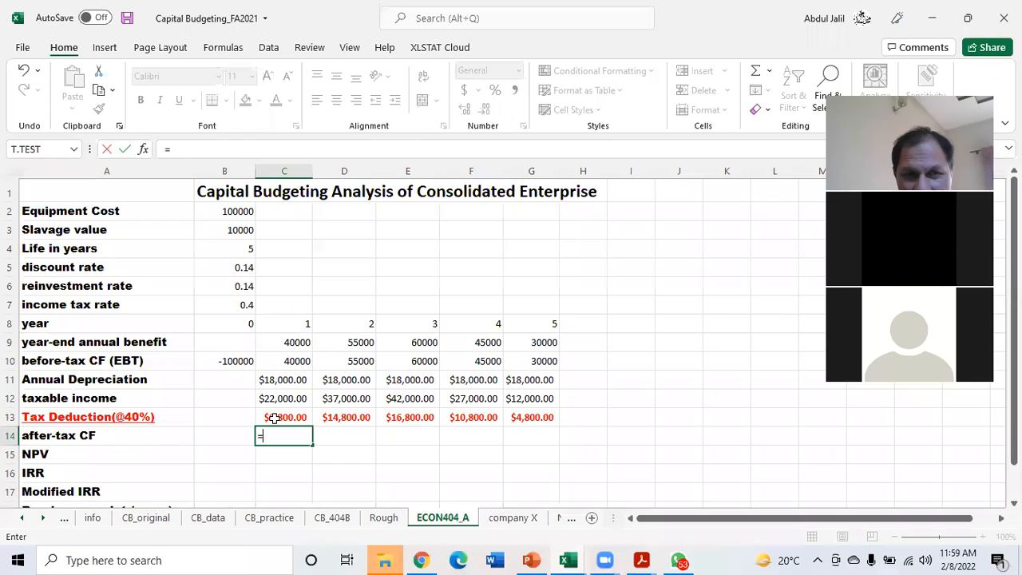
left_click(277, 361)
type("-")
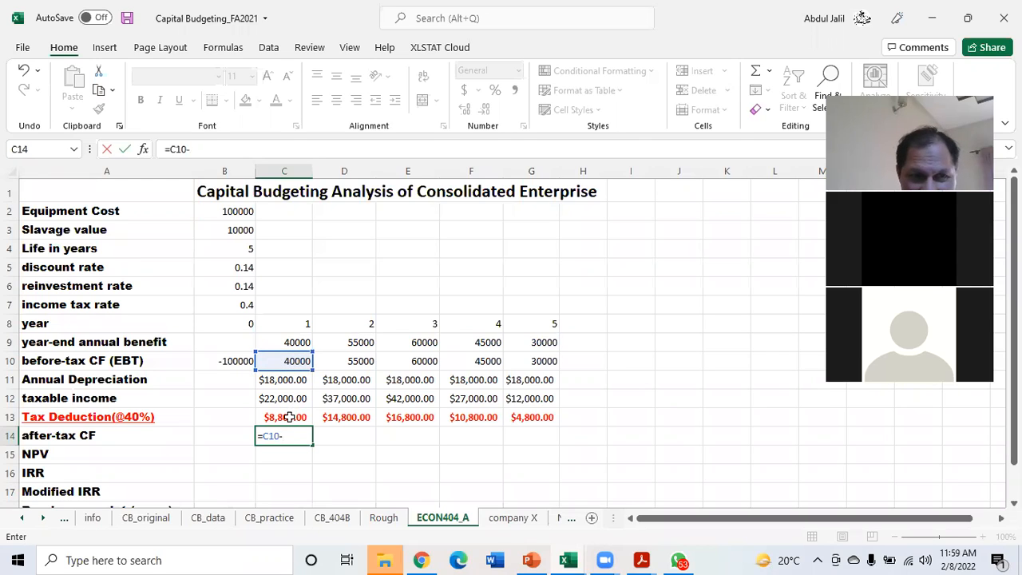
left_click(289, 417)
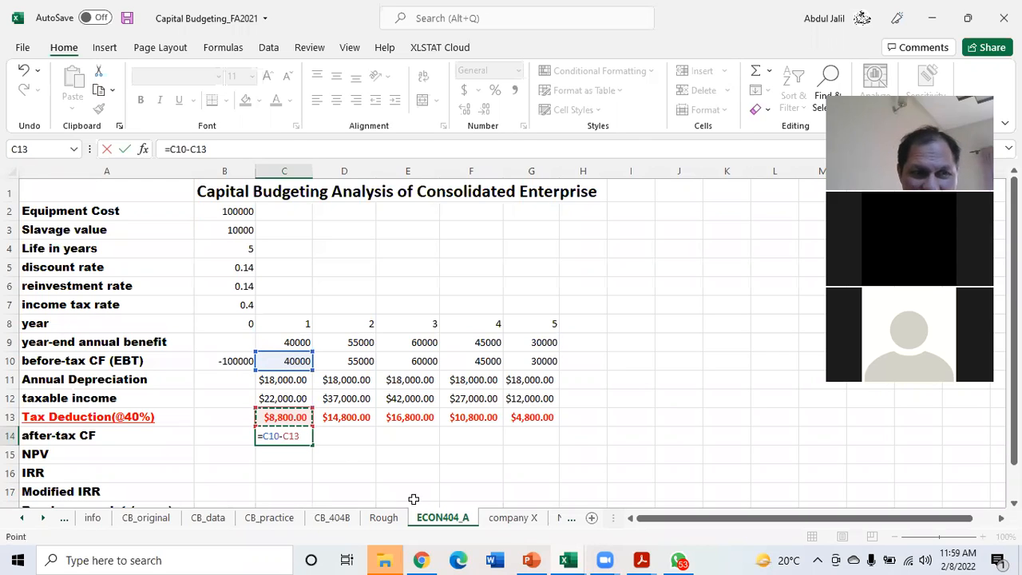
key("Return")
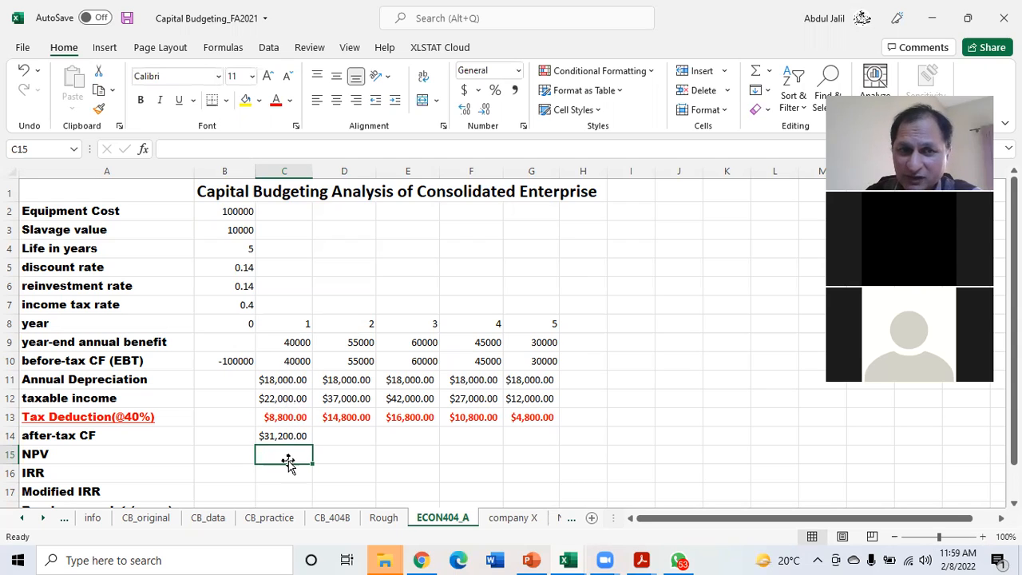
left_click(264, 436)
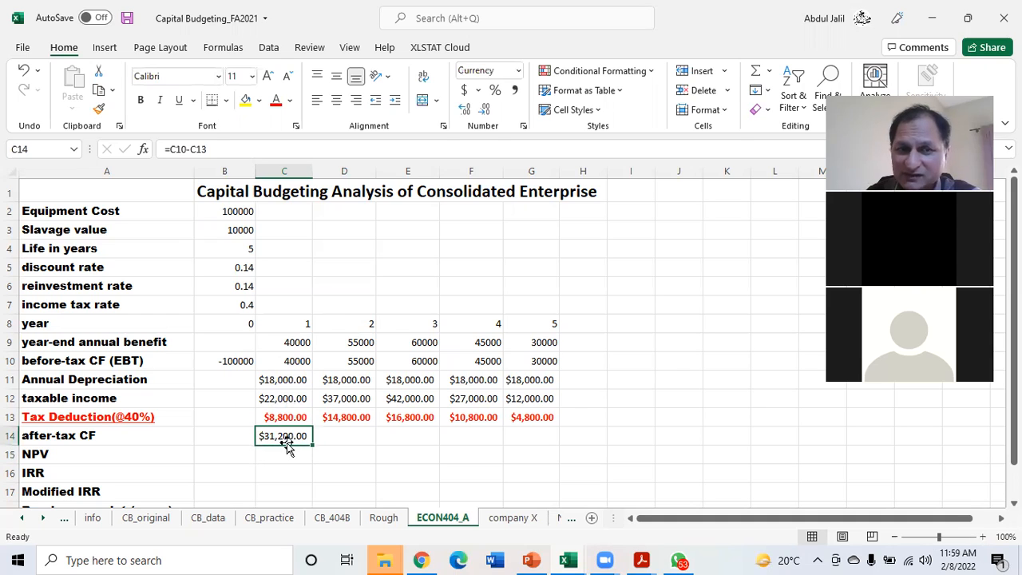
left_click_drag(312, 445, 542, 435)
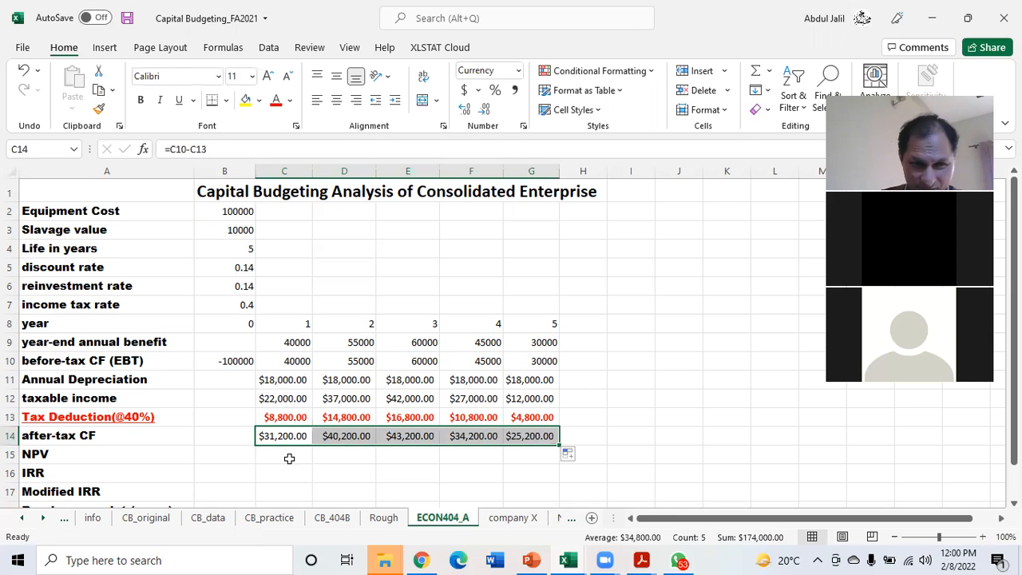
Start an NPV formula in C15 using the discount rate $B$5 as an absolute reference for its rate
left_click(289, 459)
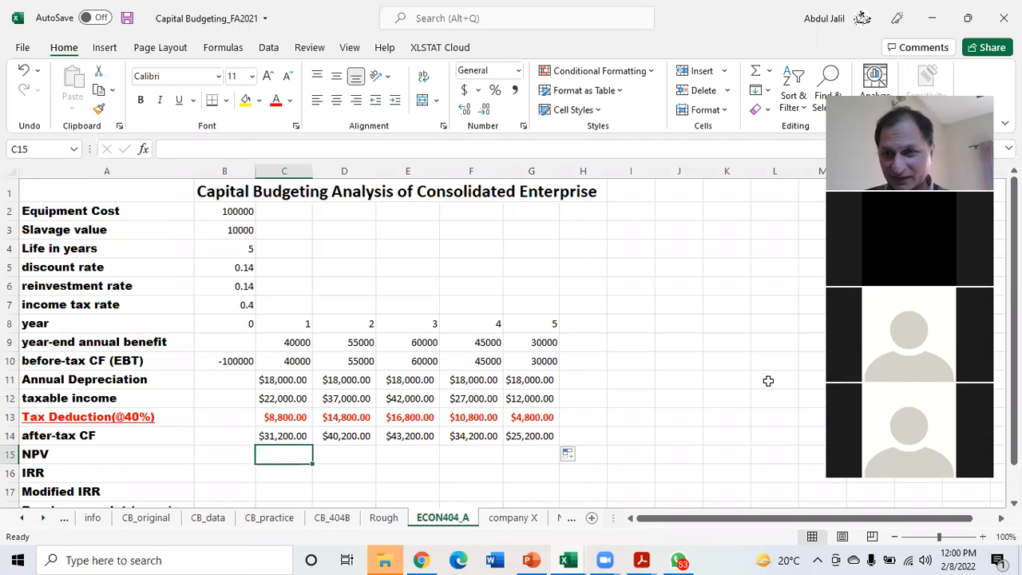
scroll(305, 454, "down", 1)
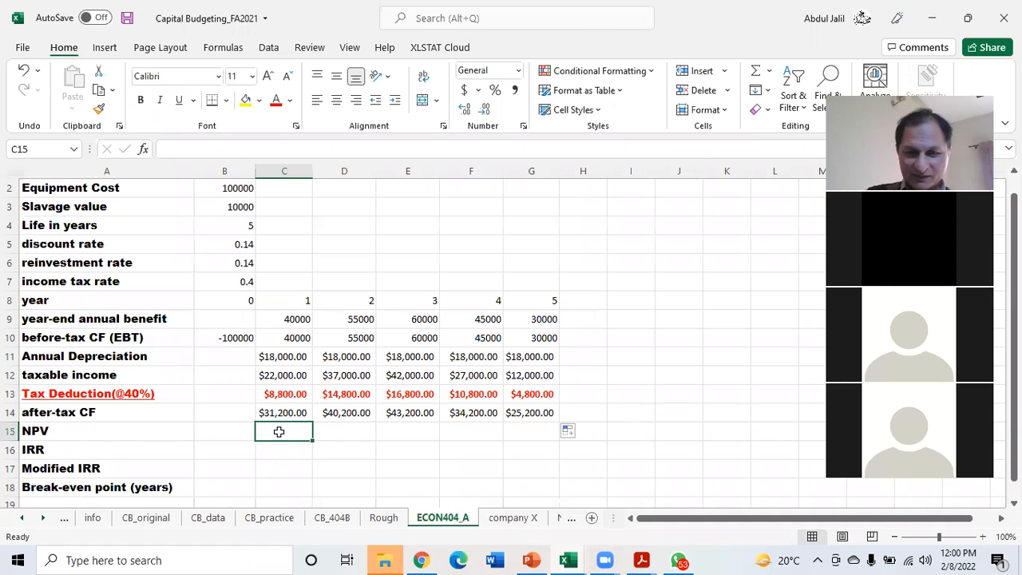
type("=")
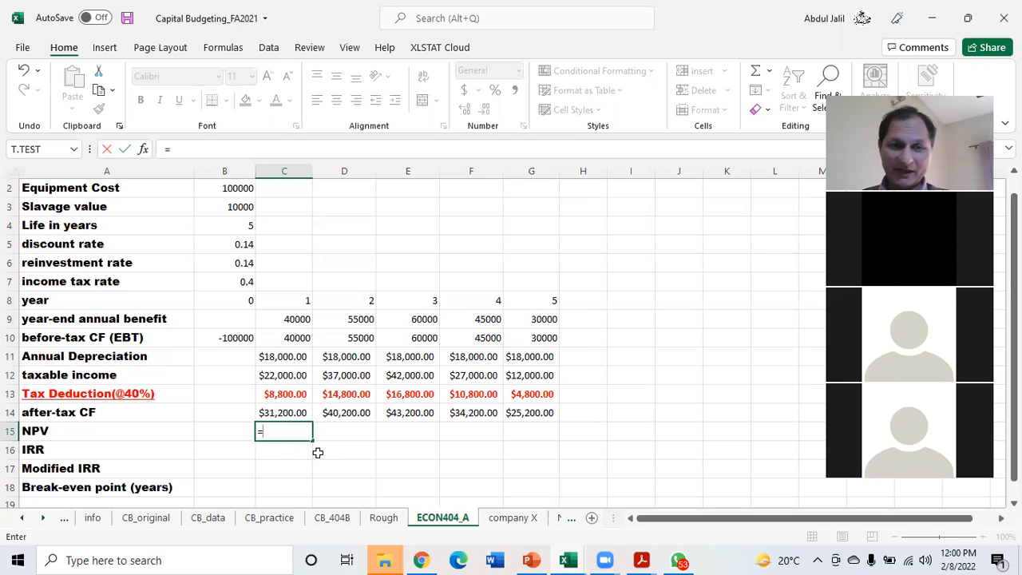
type("np")
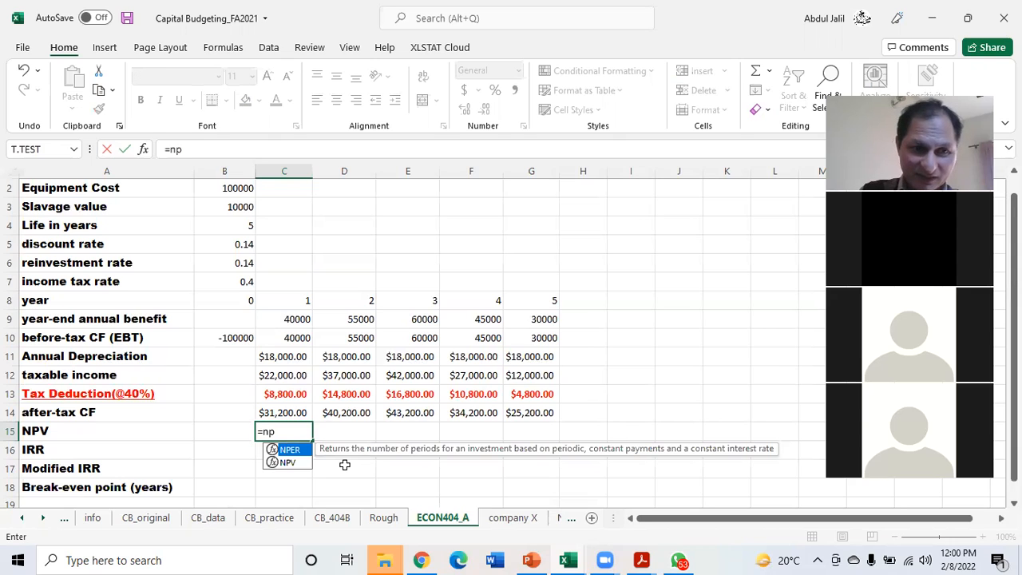
double_click(286, 463)
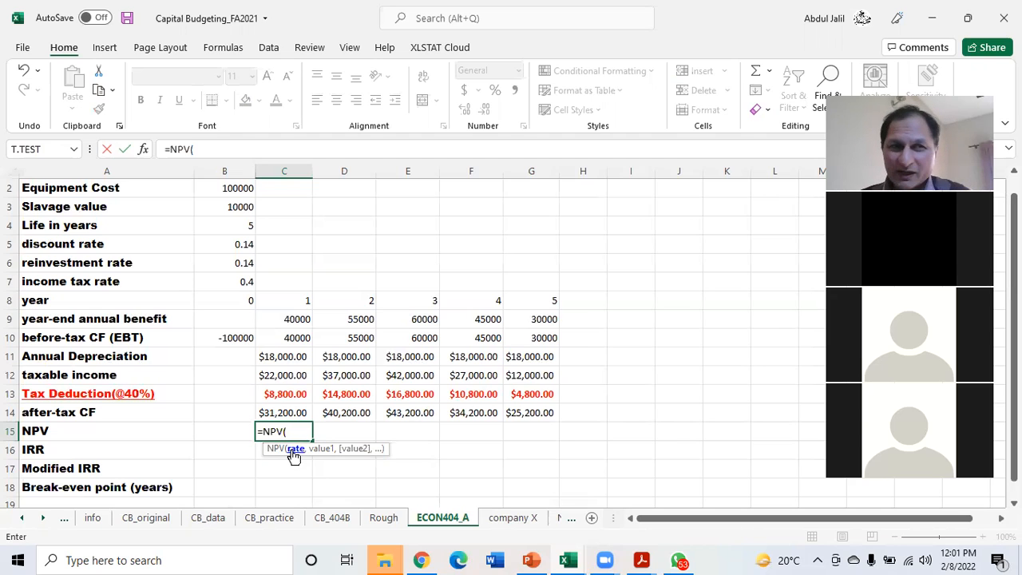
left_click(241, 244)
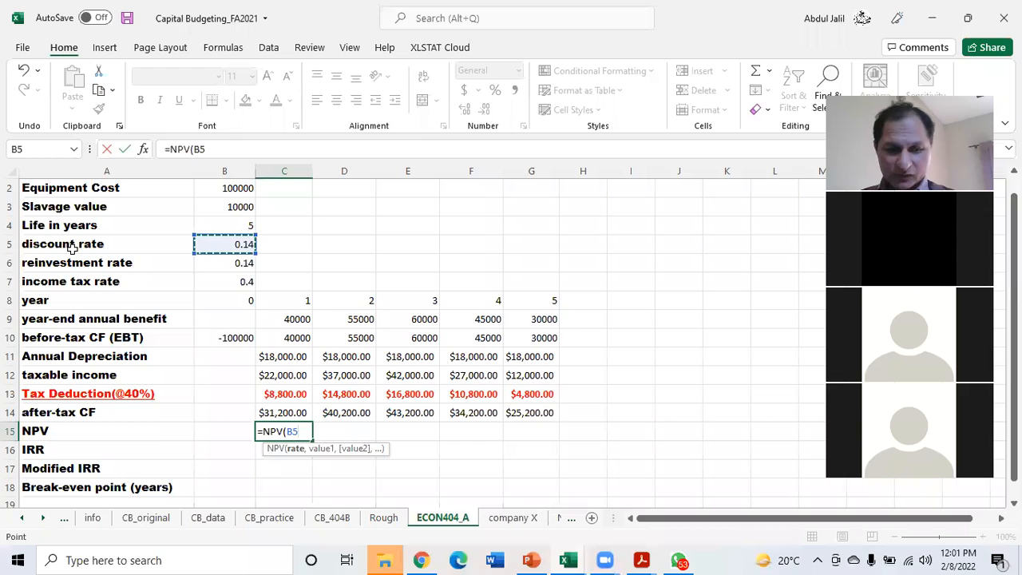
key("F4")
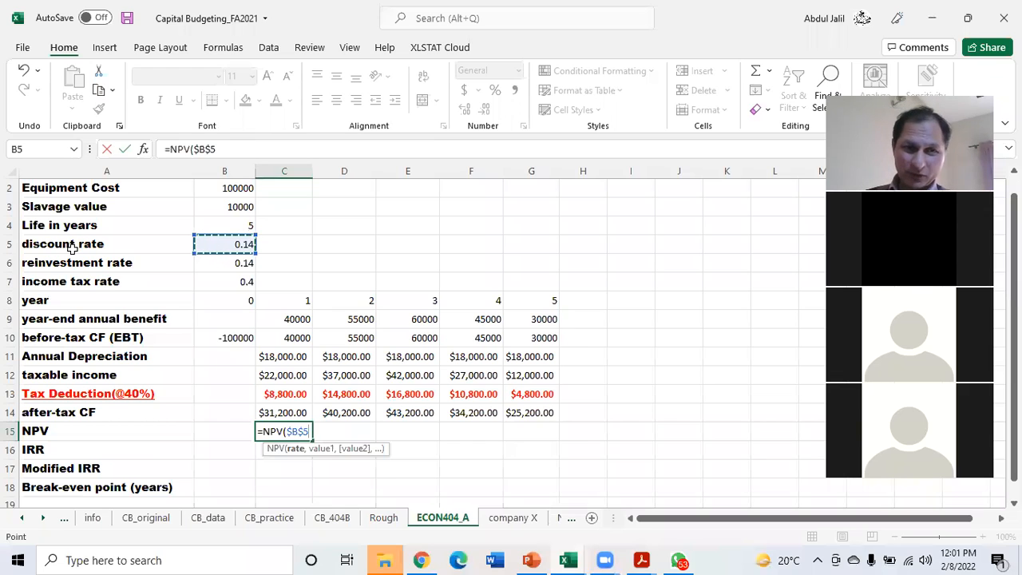
type(",")
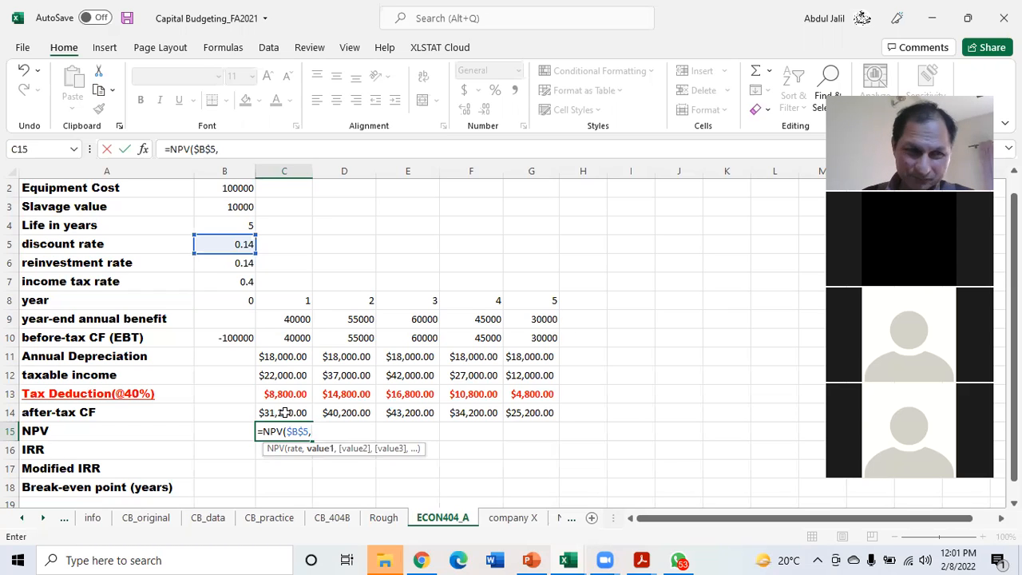
Complete the year 1 NPV formula with the after-tax cash flow range, as =NPV($B$5,$C14:C14)
left_click(284, 412)
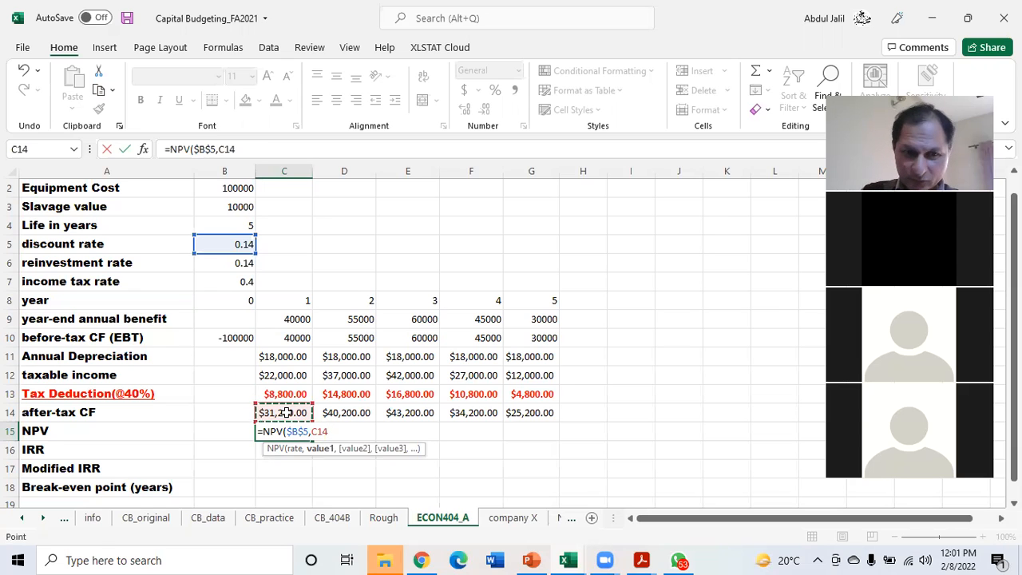
key("F8")
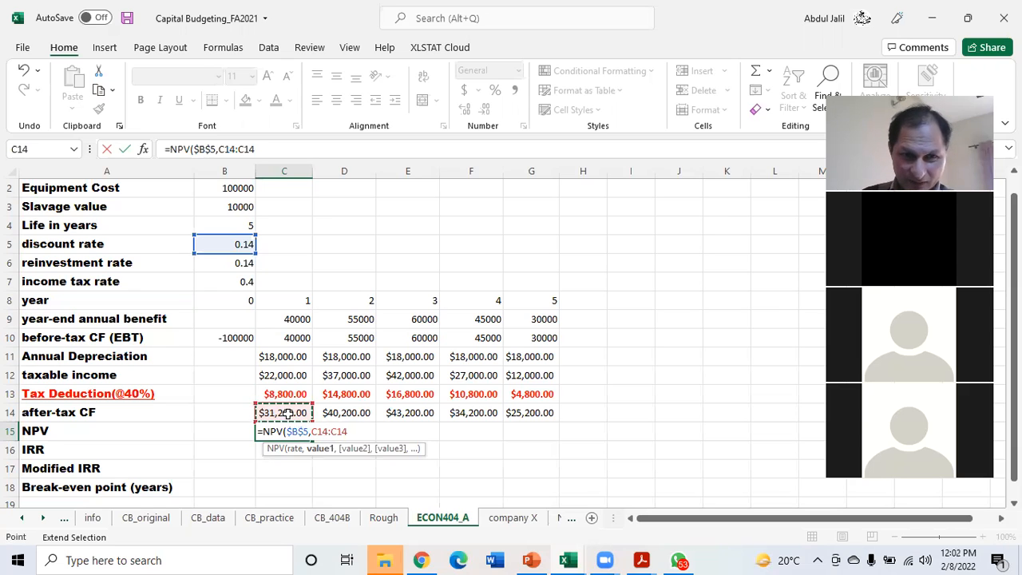
double_click(332, 432)
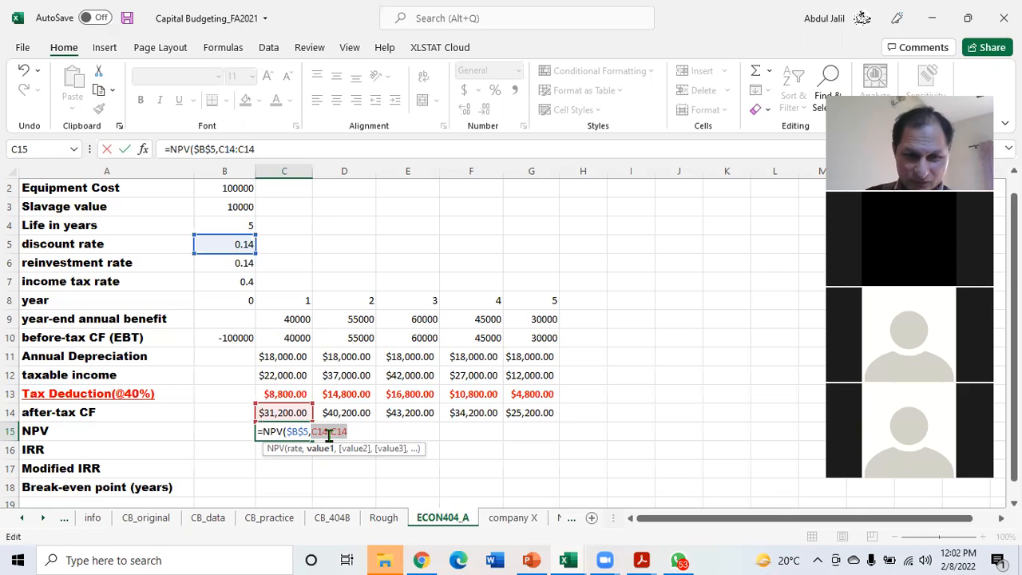
left_click(328, 433)
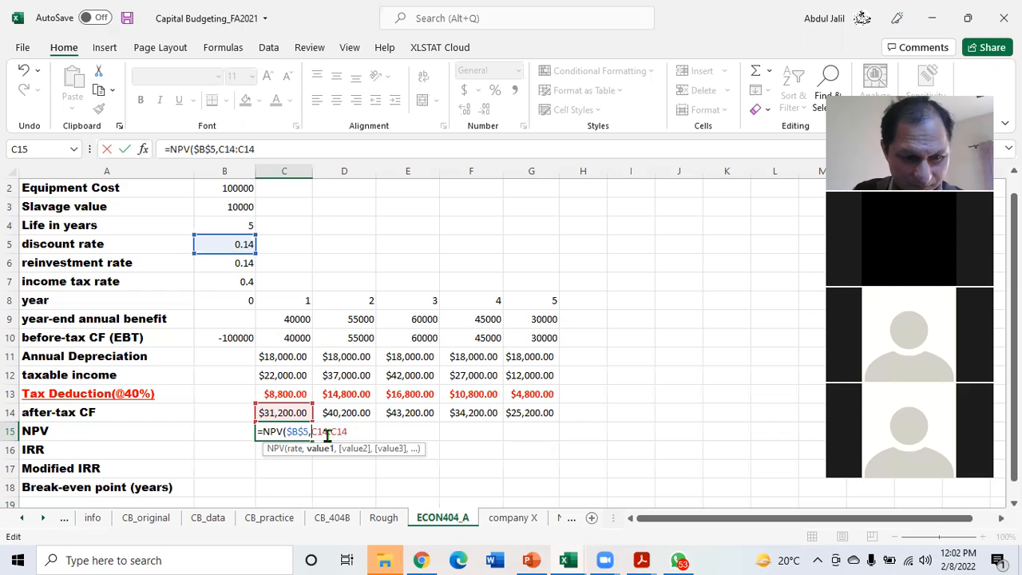
type("$")
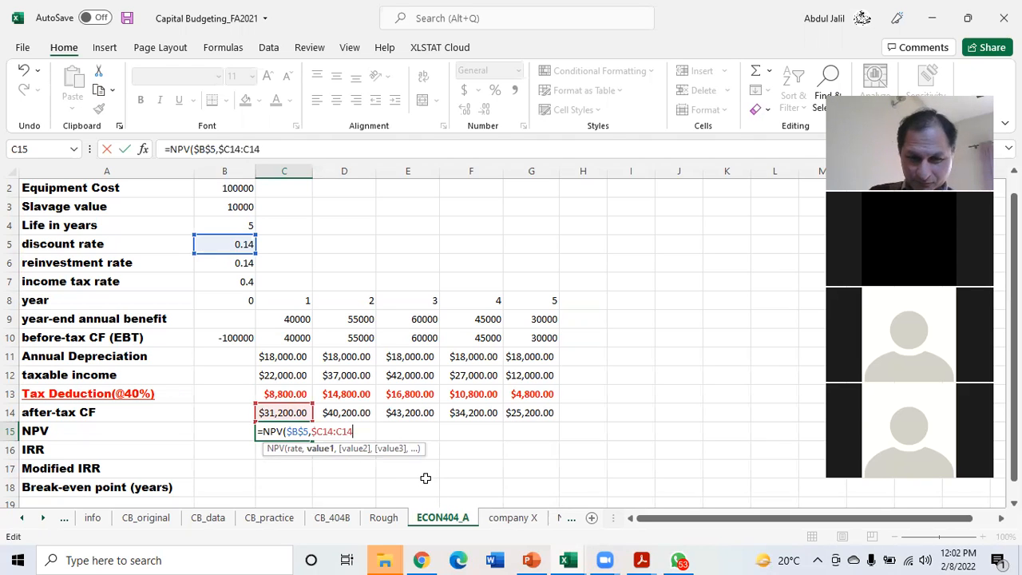
type(")")
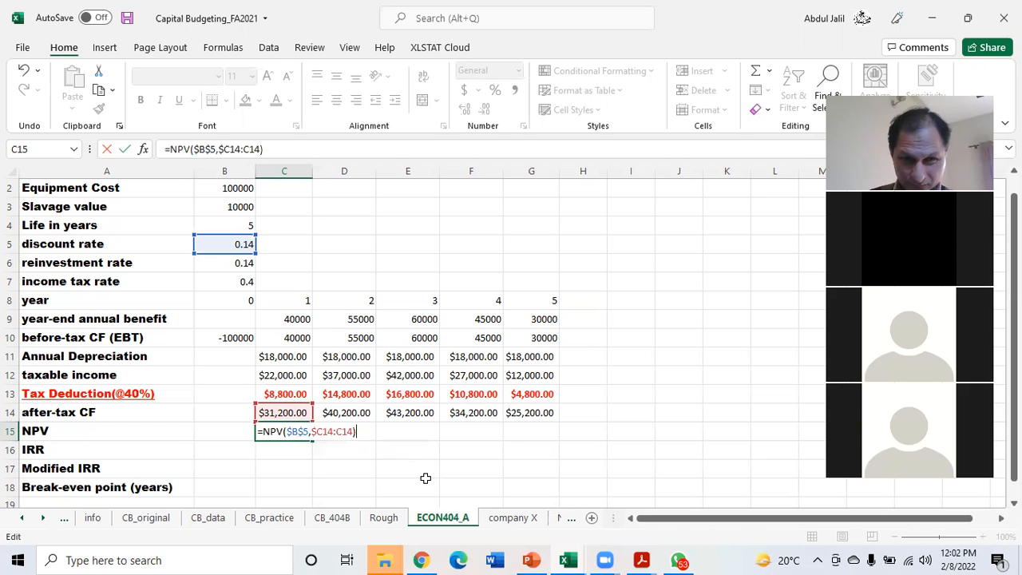
key("Return")
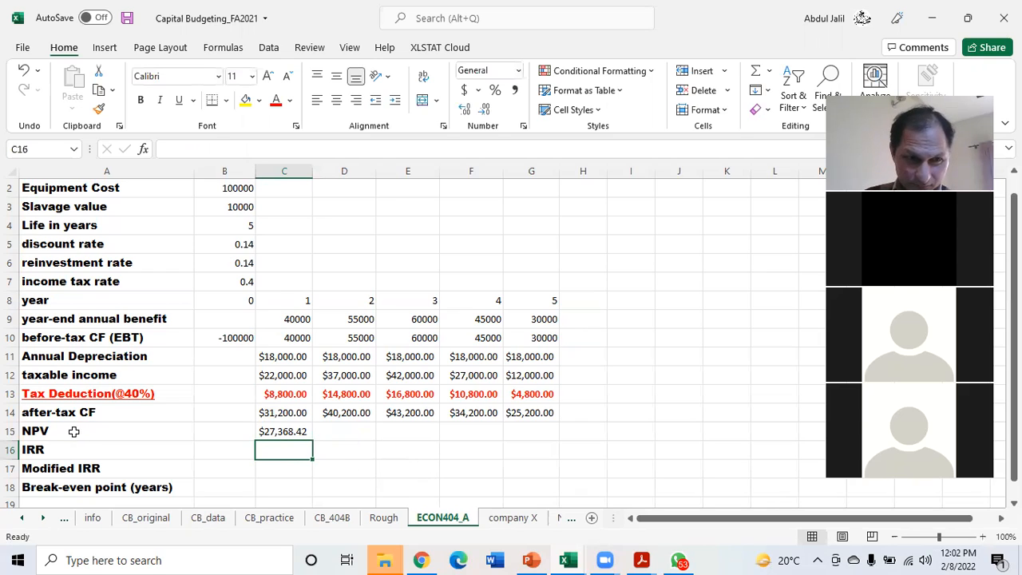
Format rows 15 to 18, from NPV to Break-even point, with purple font colour and bold
left_click_drag(35, 431, 62, 479)
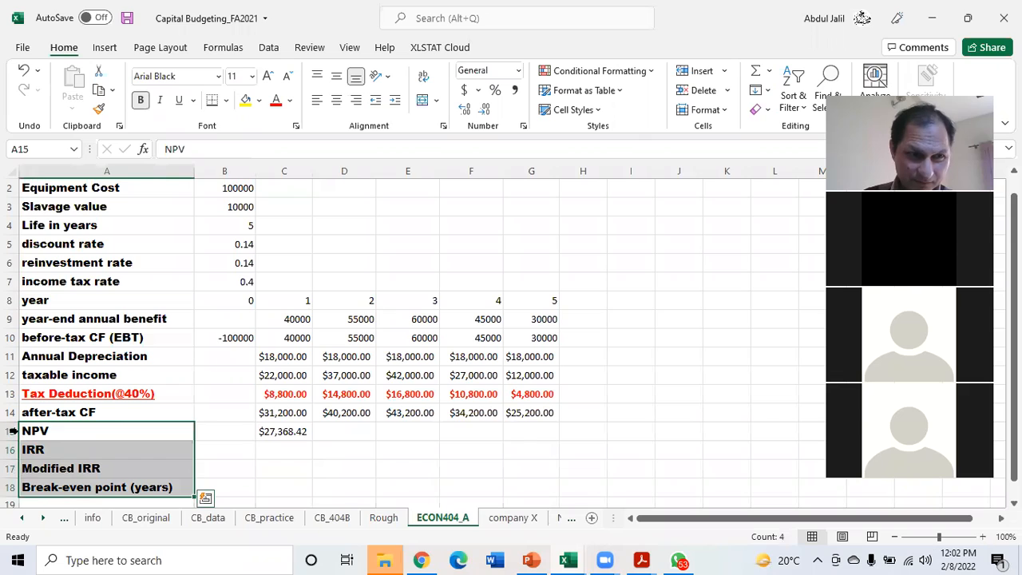
left_click_drag(11, 431, 13, 489)
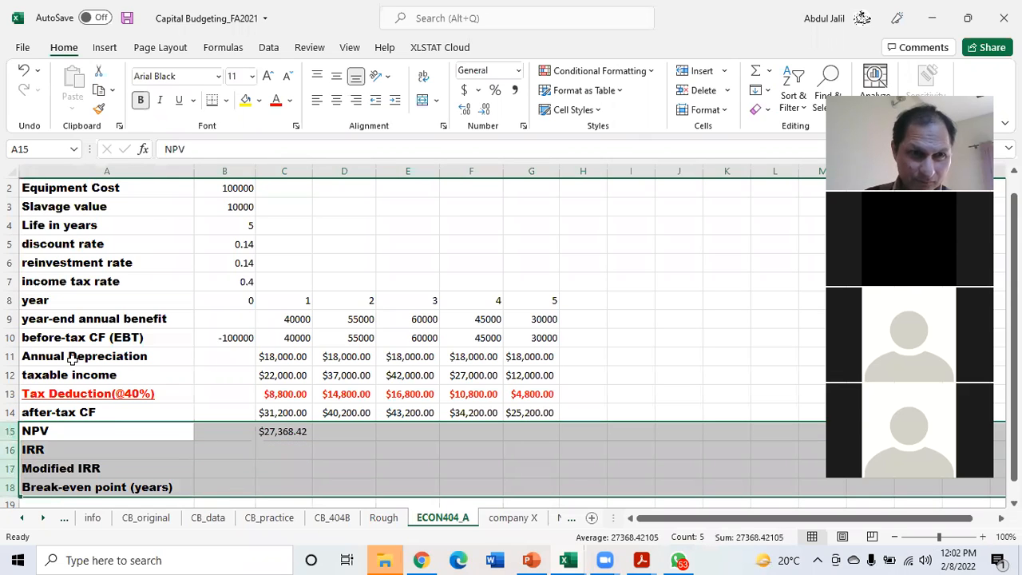
left_click(289, 100)
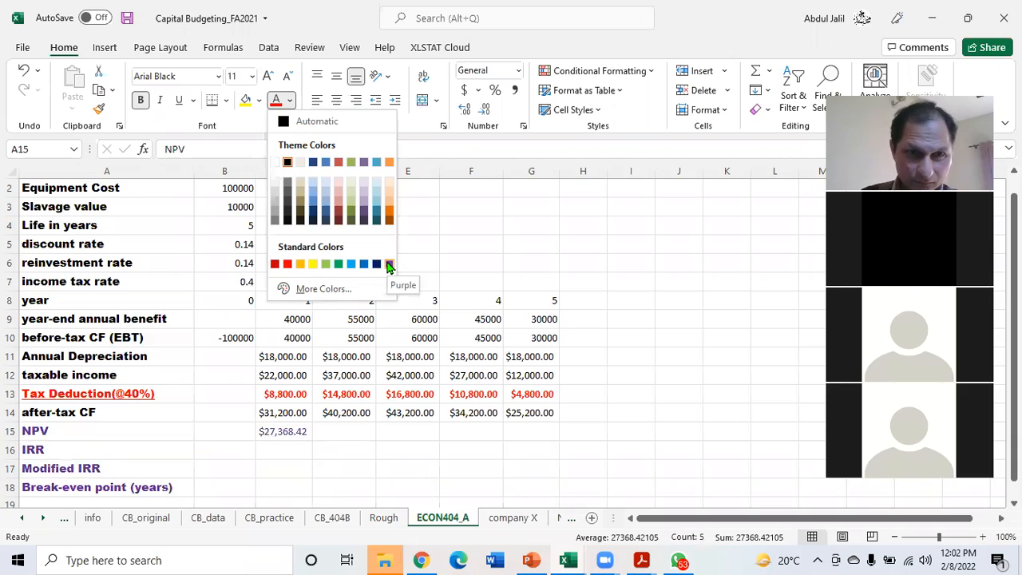
left_click(389, 266)
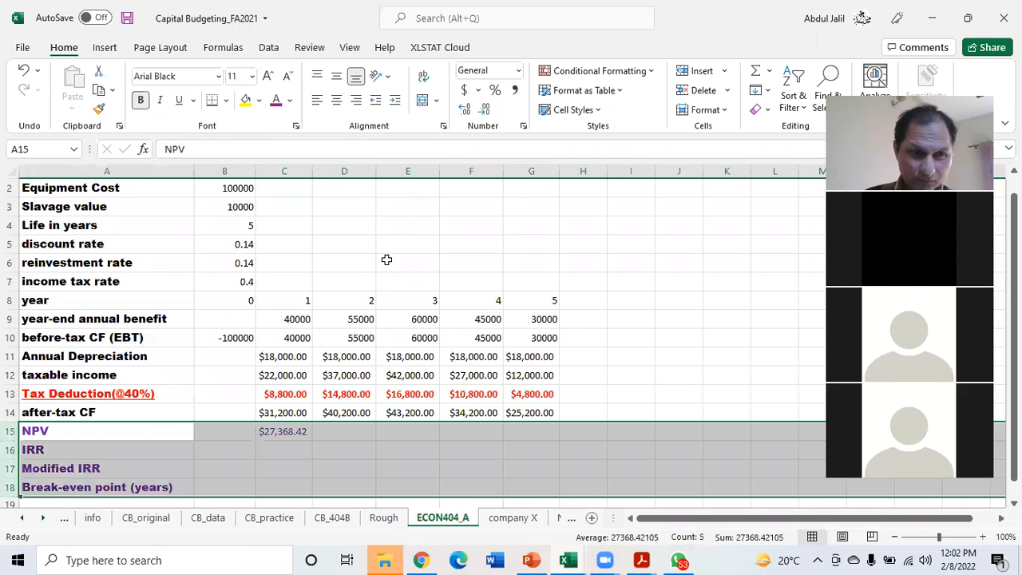
left_click(302, 464)
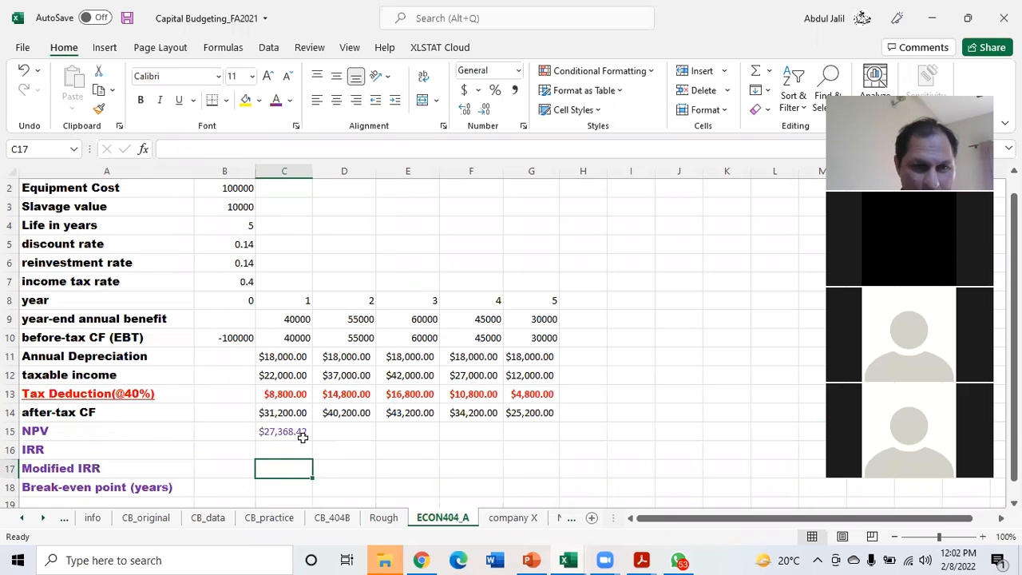
left_click_drag(10, 429, 6, 486)
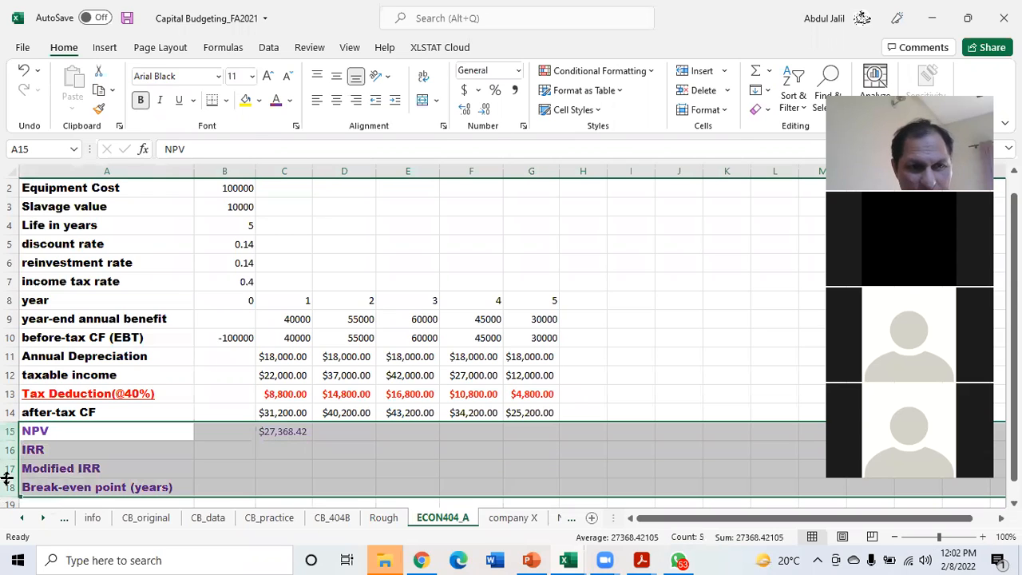
left_click(141, 101)
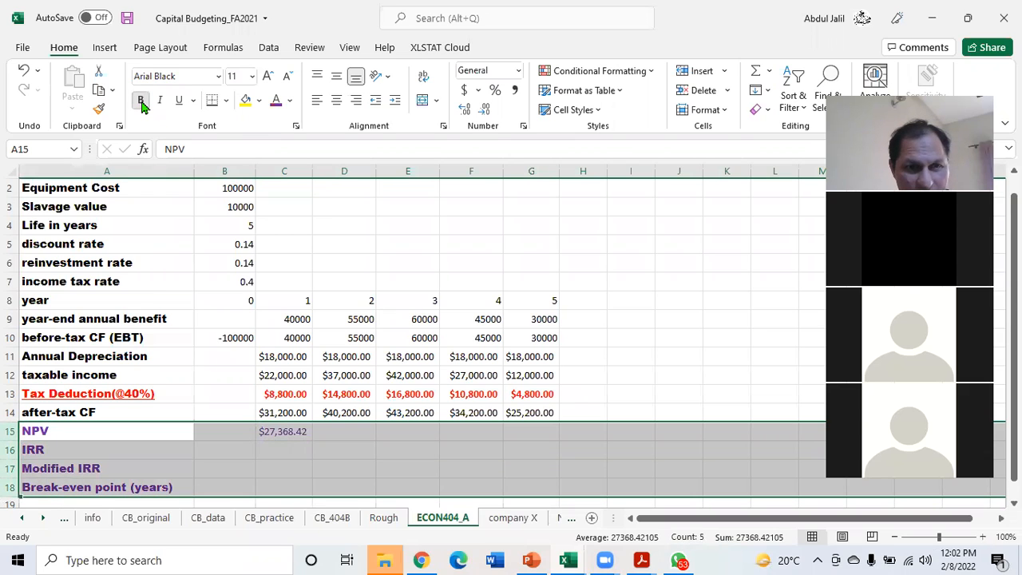
left_click(332, 434)
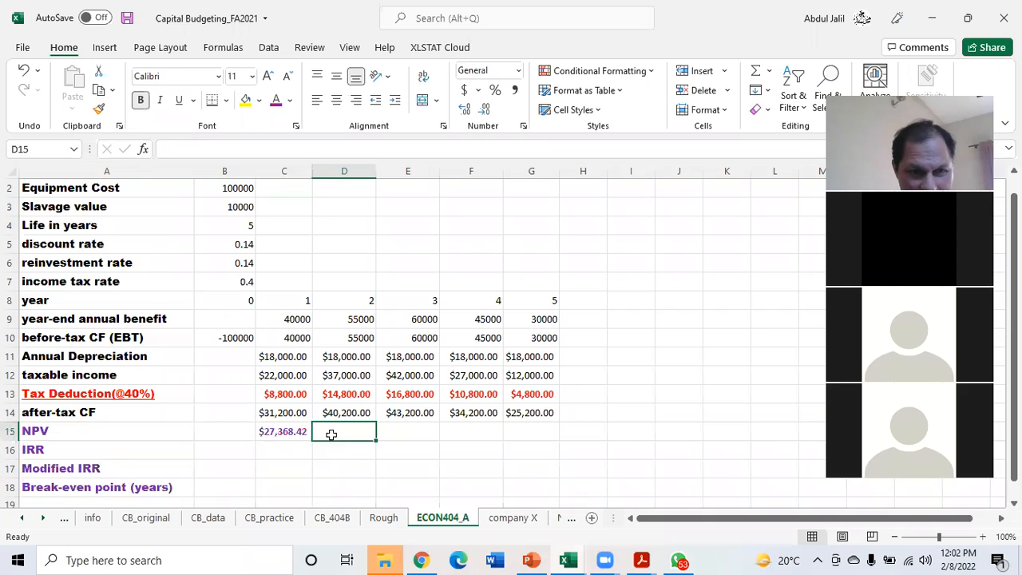
Fill the NPV formula from C15 across to G15 and widen column G to fit the year 5 value
left_click(287, 432)
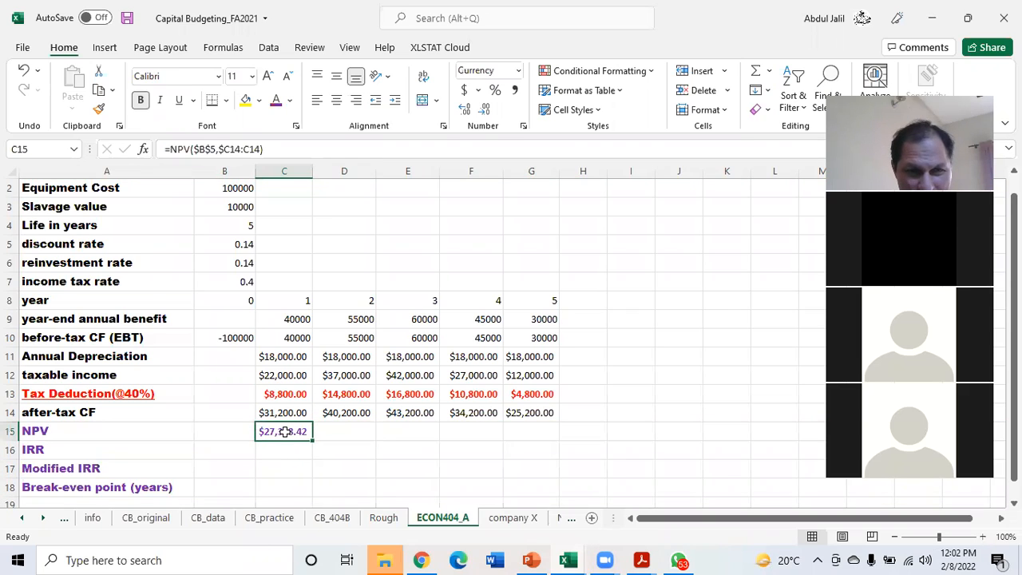
left_click_drag(313, 438, 537, 433)
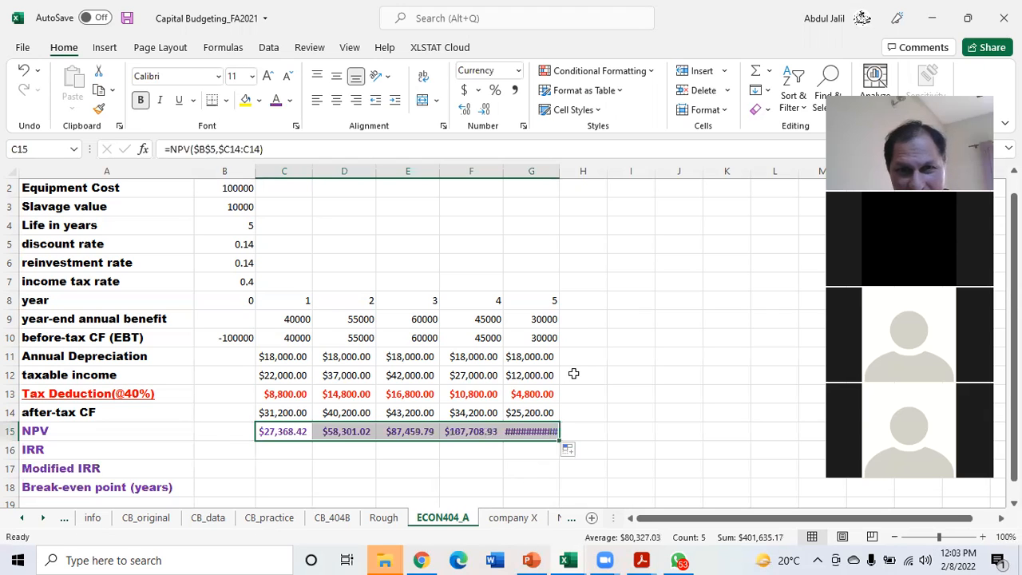
left_click_drag(559, 173, 574, 172)
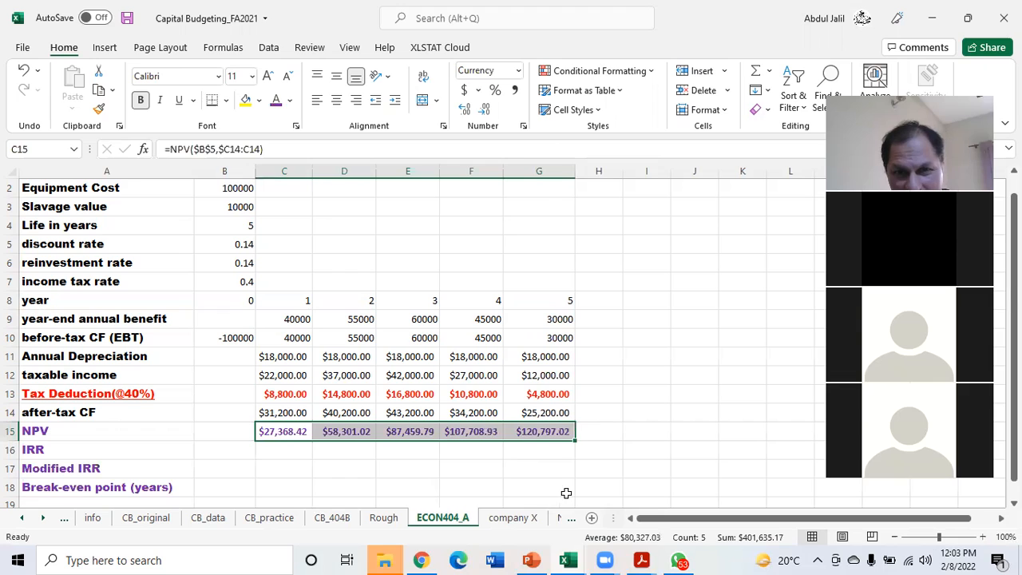
left_click(326, 449)
Check the C15 NPV formula against the worked examples on the CB_practice and CB_original sheets, returning to ECON404_A
double_click(288, 431)
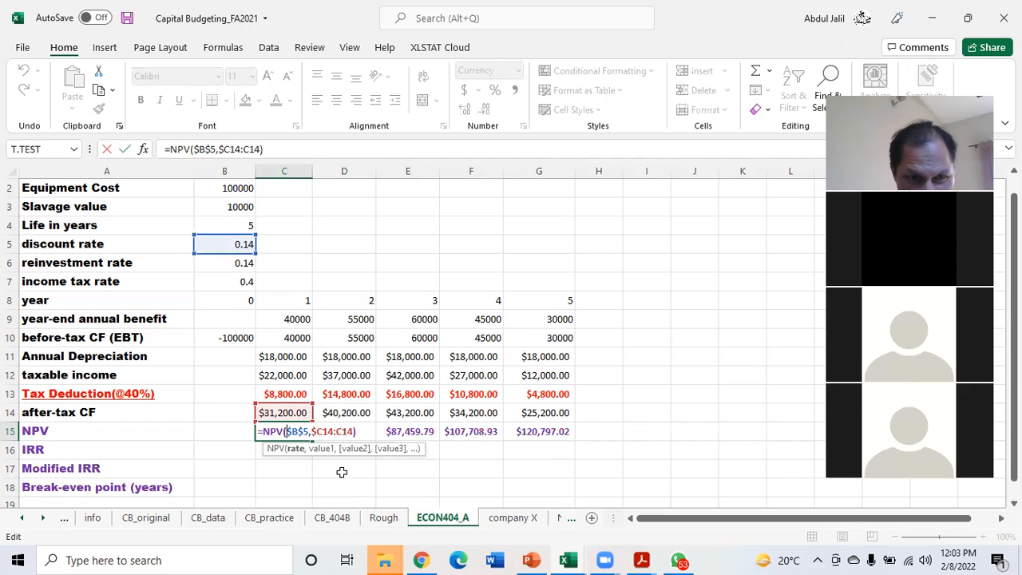
key("Return")
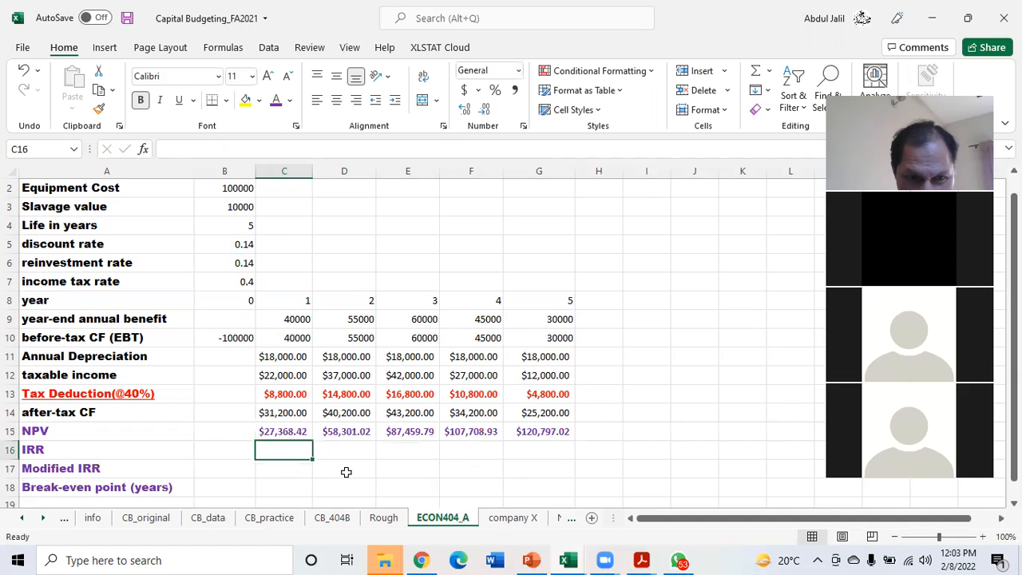
left_click(270, 518)
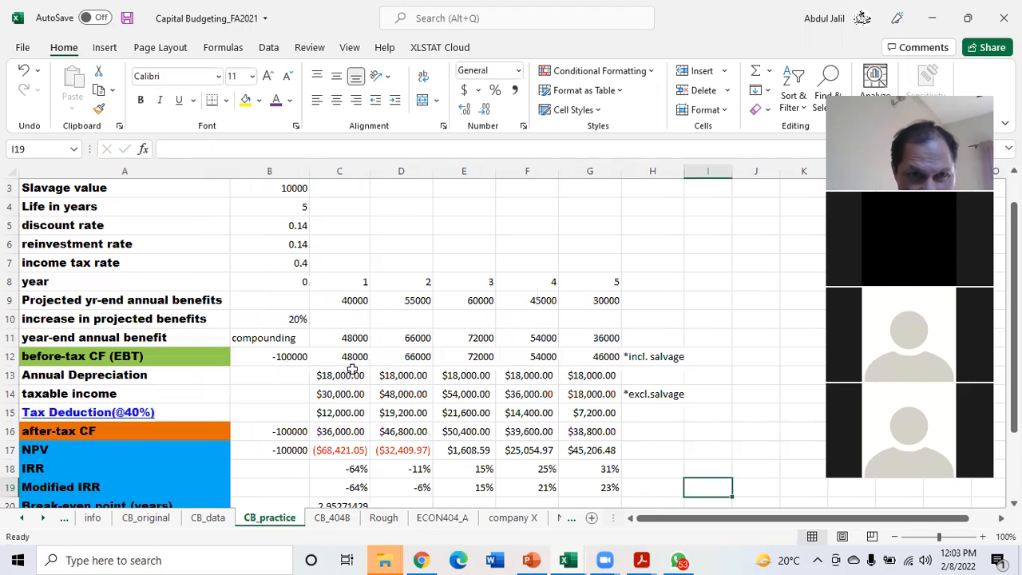
left_click(150, 519)
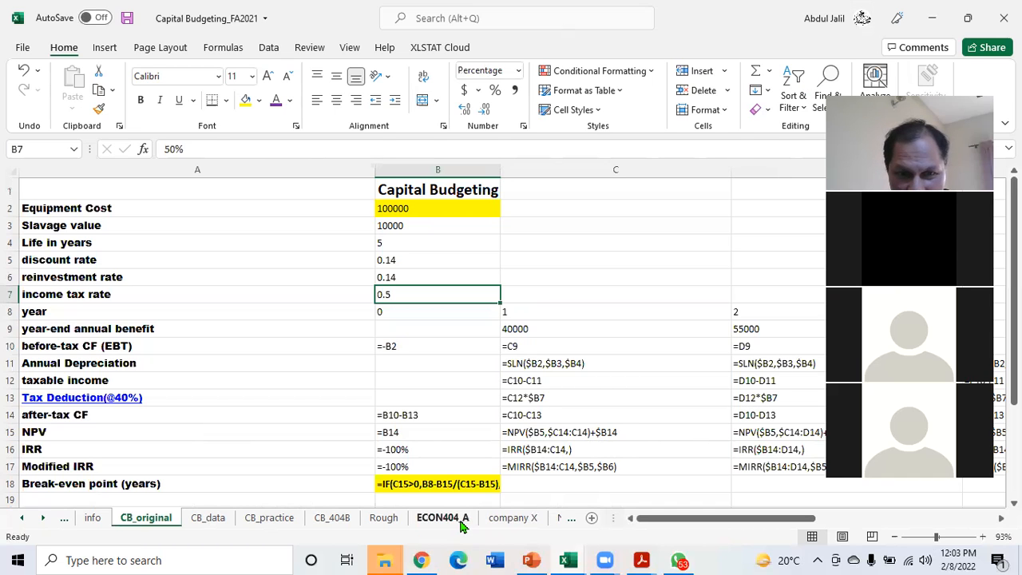
left_click(505, 521)
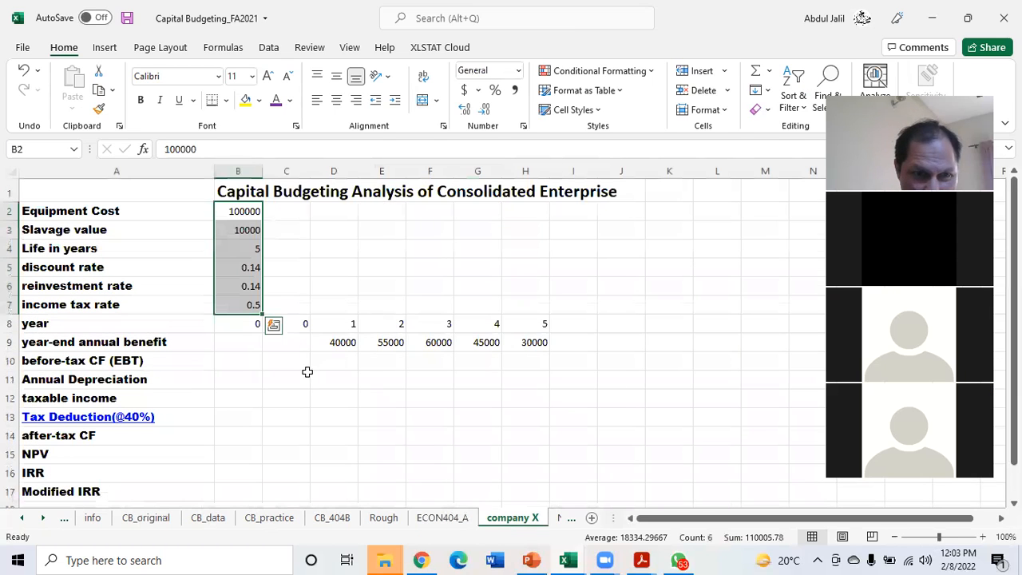
left_click(444, 521)
left_click(287, 431)
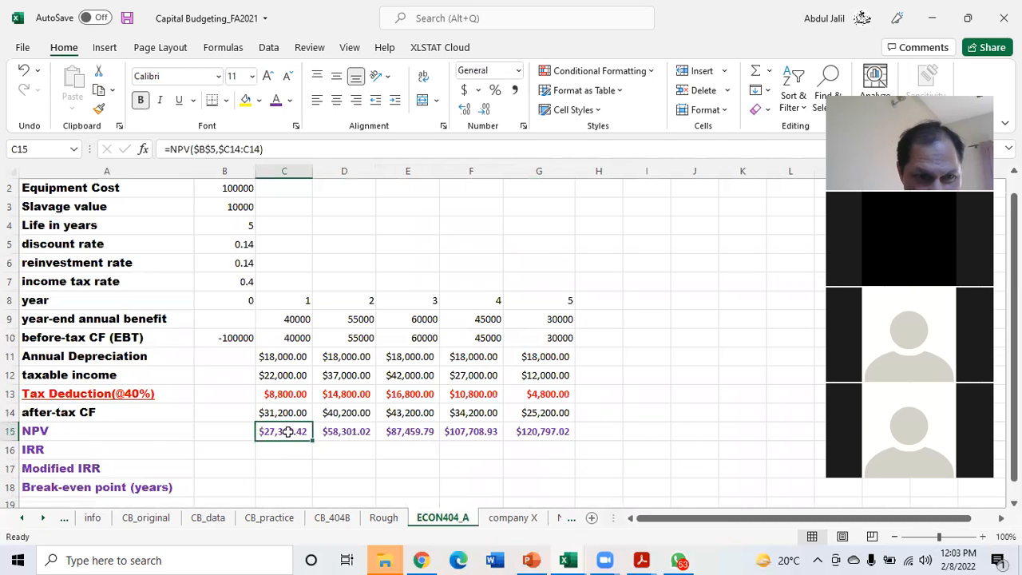
double_click(289, 431)
left_click(359, 431)
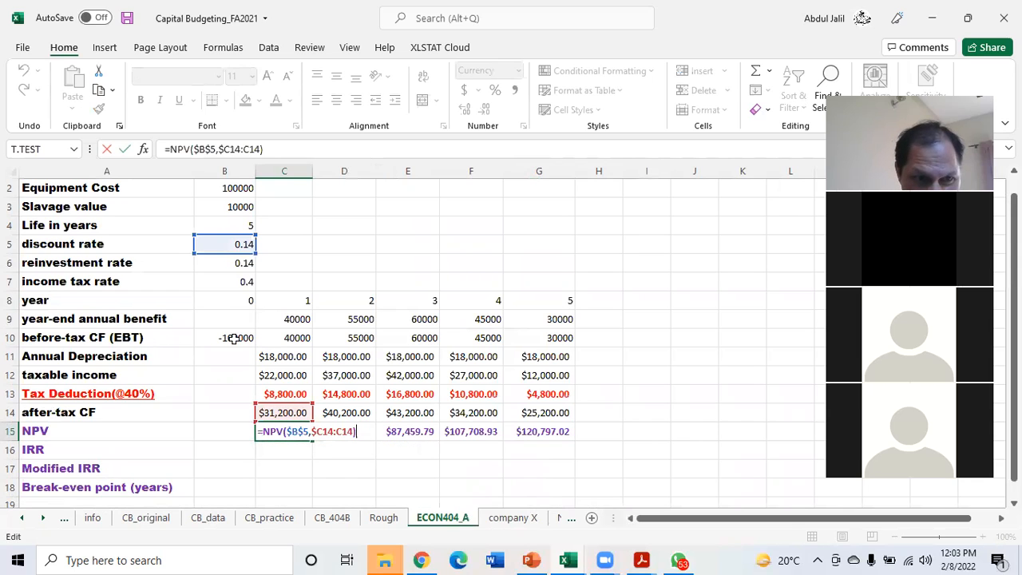
key("Return")
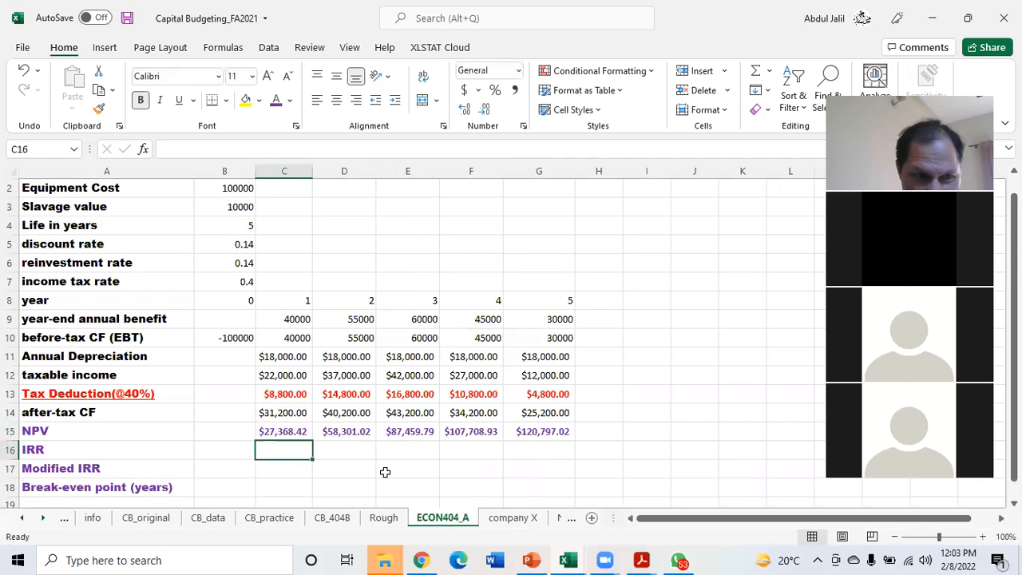
Enter the year 0 after-tax cash flow in B14 as a reference to the before-tax cash flow, =B10
left_click(218, 415)
type("=")
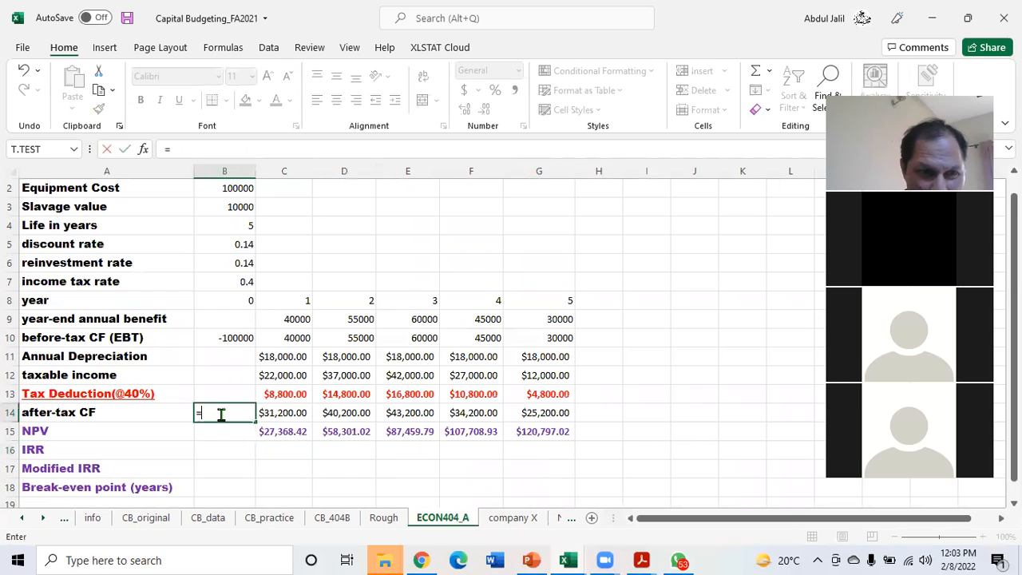
left_click(222, 338)
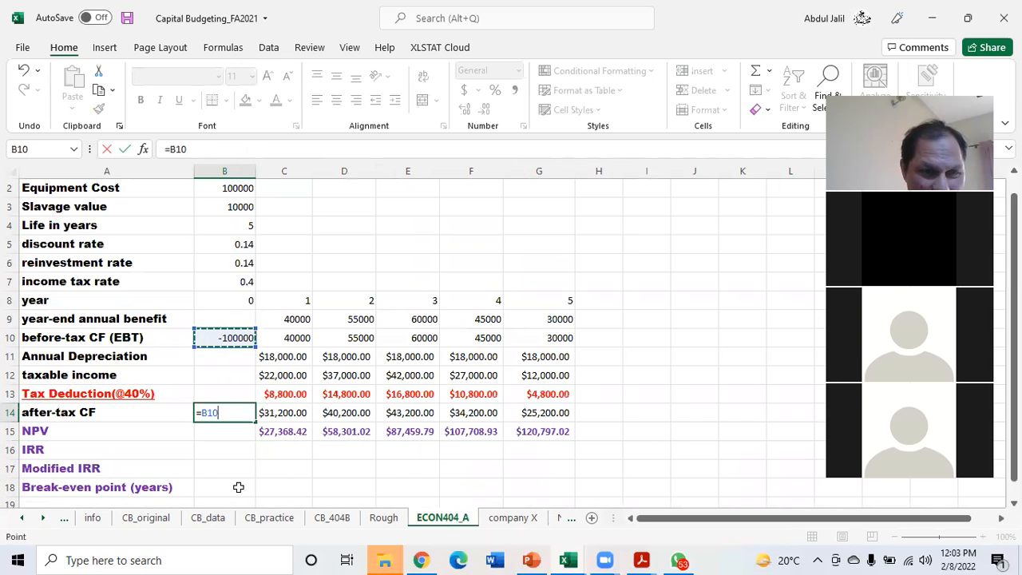
key("Return")
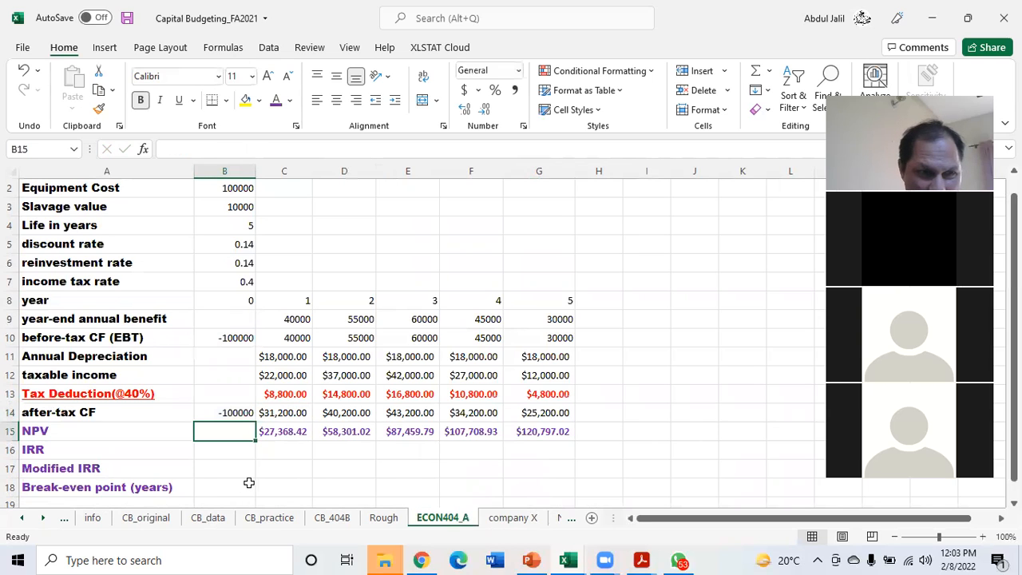
Add the initial outlay to the C15 formula, as =NPV($B$5,$C14:C14)+$B$14, and fill it across to G15
left_click(284, 431)
double_click(285, 431)
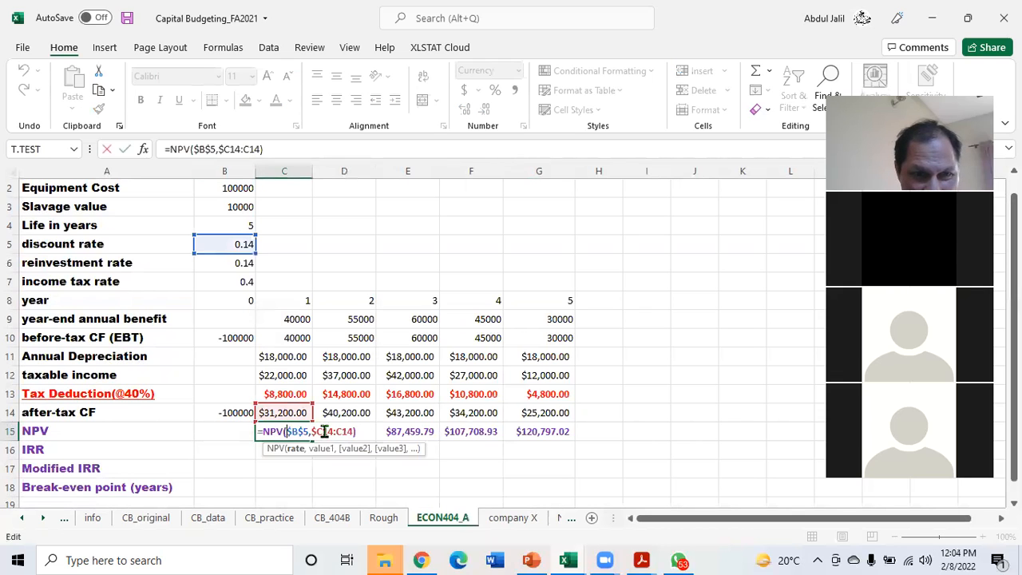
left_click(357, 431)
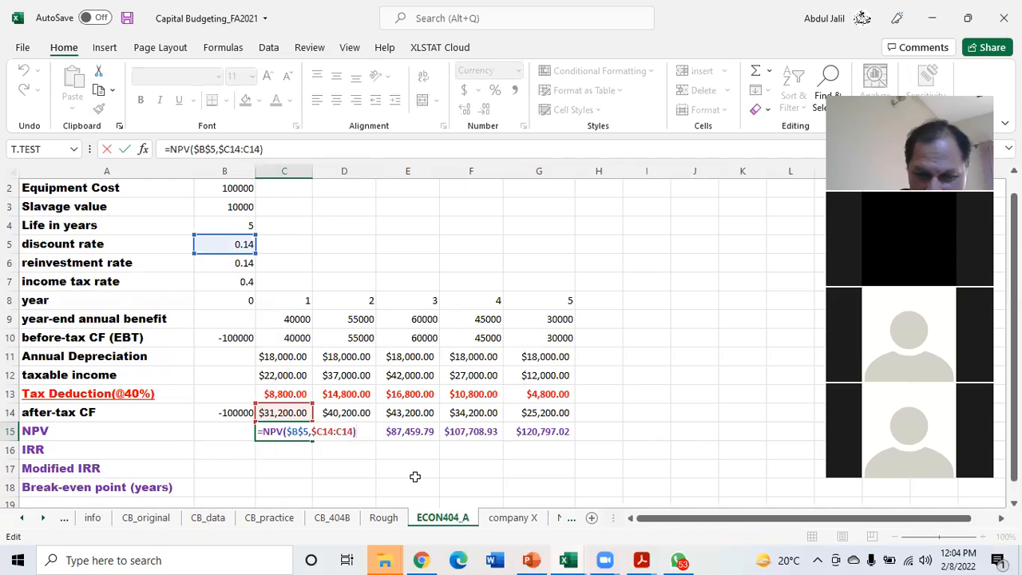
left_click(239, 413)
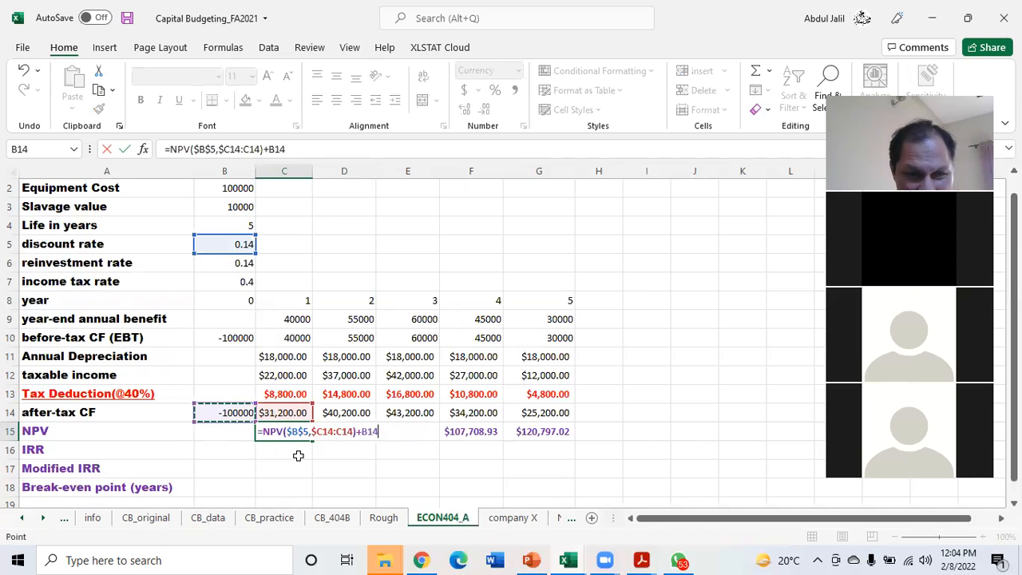
left_click(359, 432)
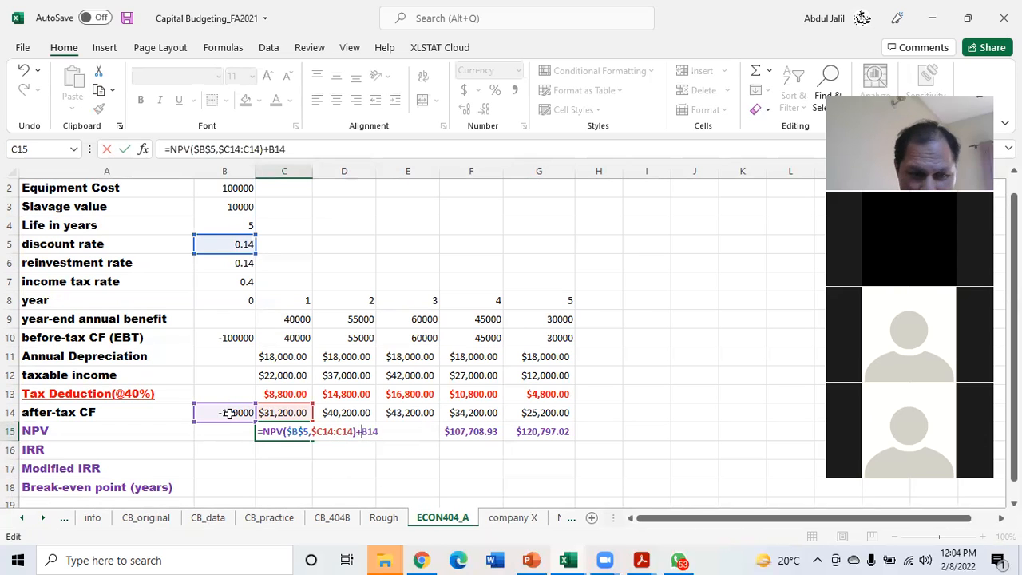
key("F4")
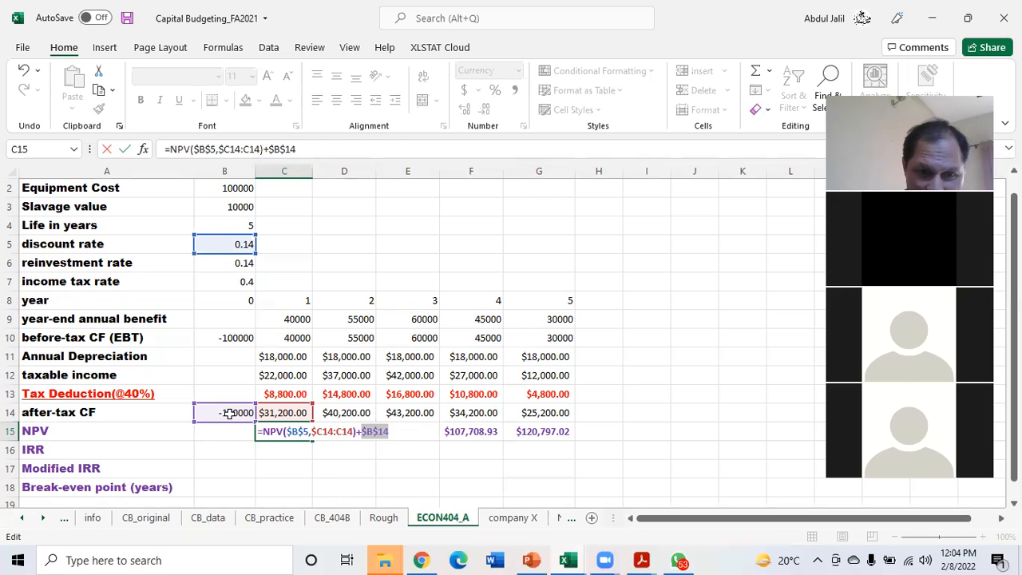
key("Return")
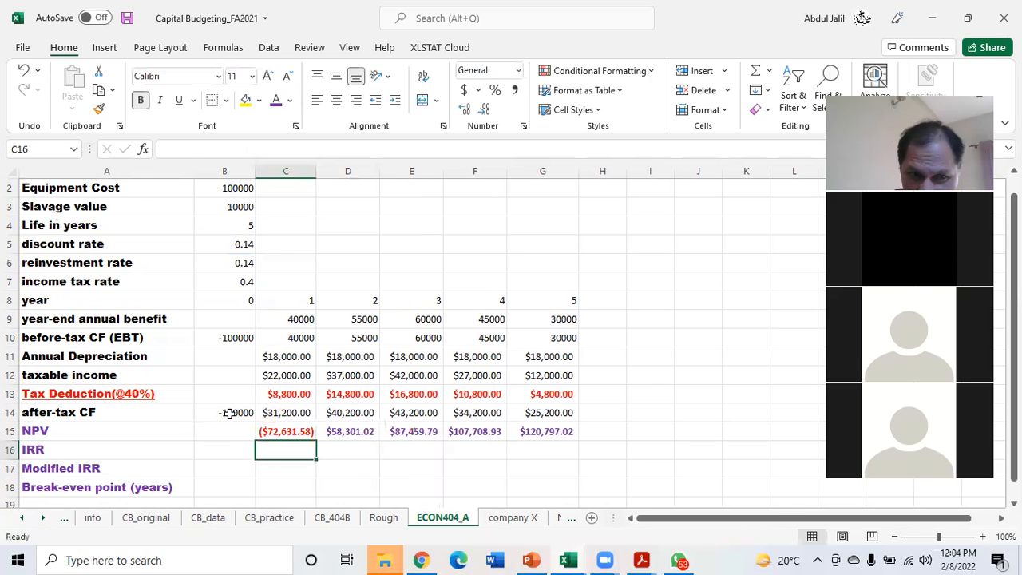
left_click(286, 431)
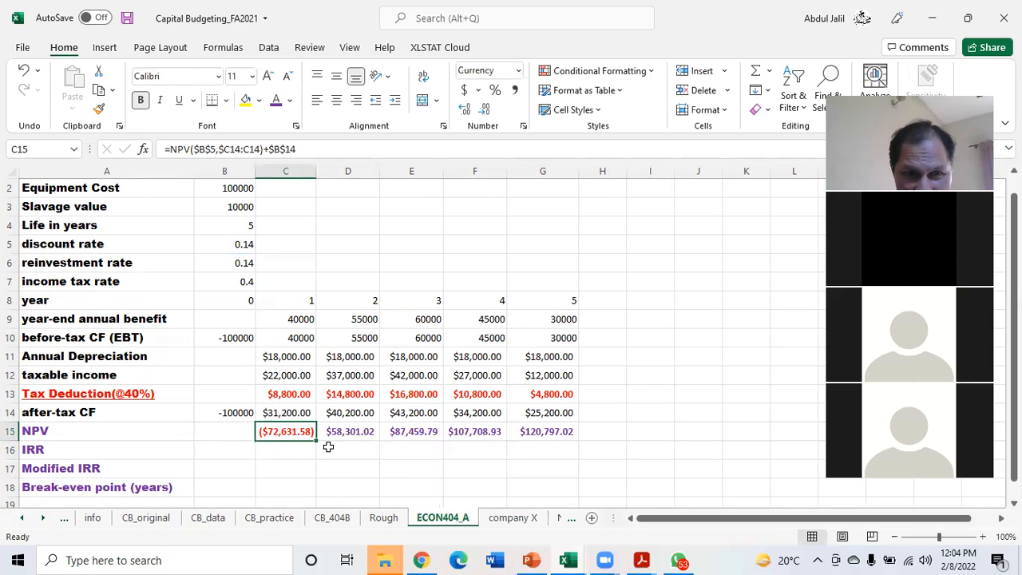
left_click_drag(315, 441, 564, 442)
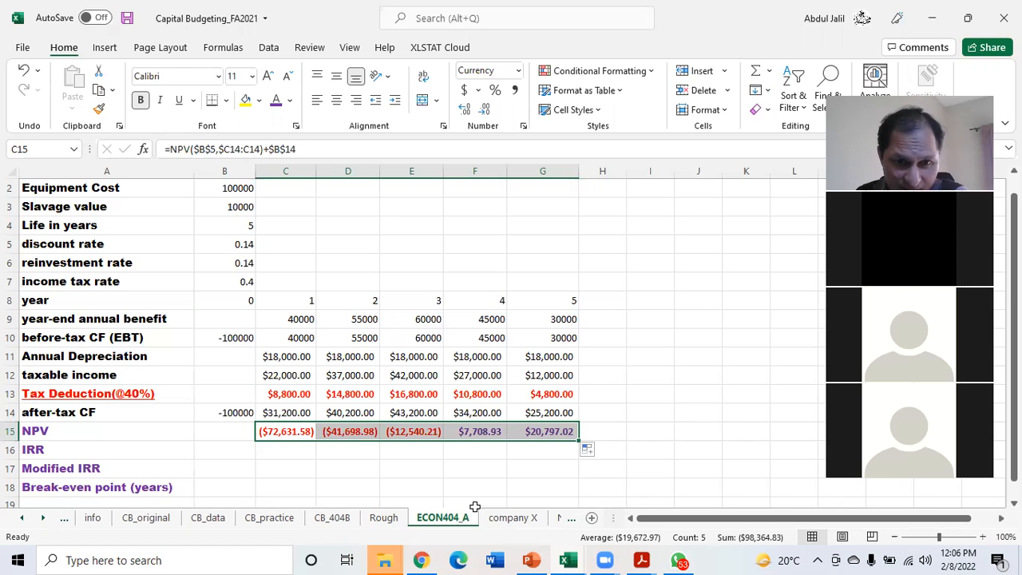
Review the NPV calculation in H12 of the NPV_MIRR sheet, and return to ECON404_A
left_click(508, 519)
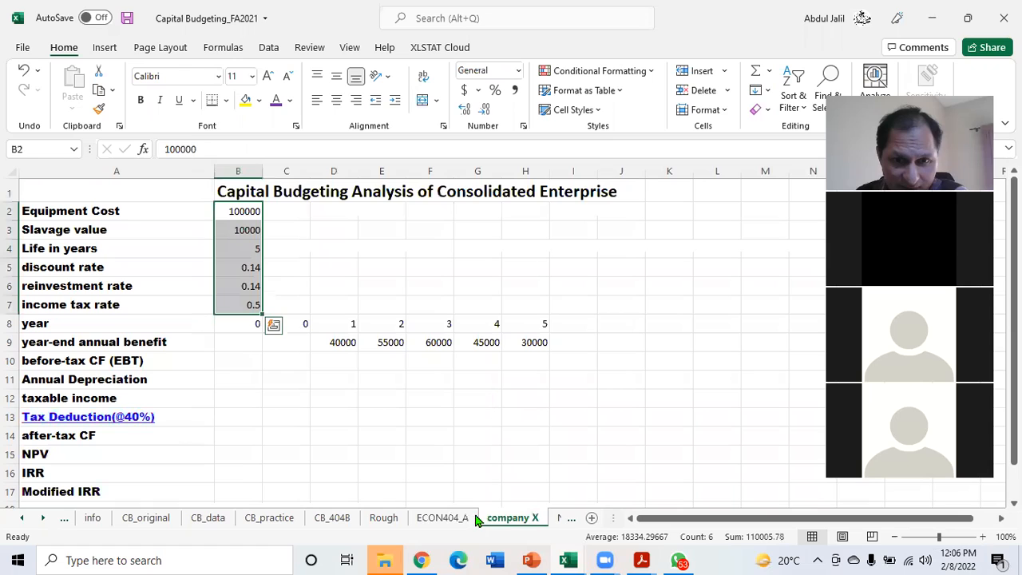
left_click(562, 519)
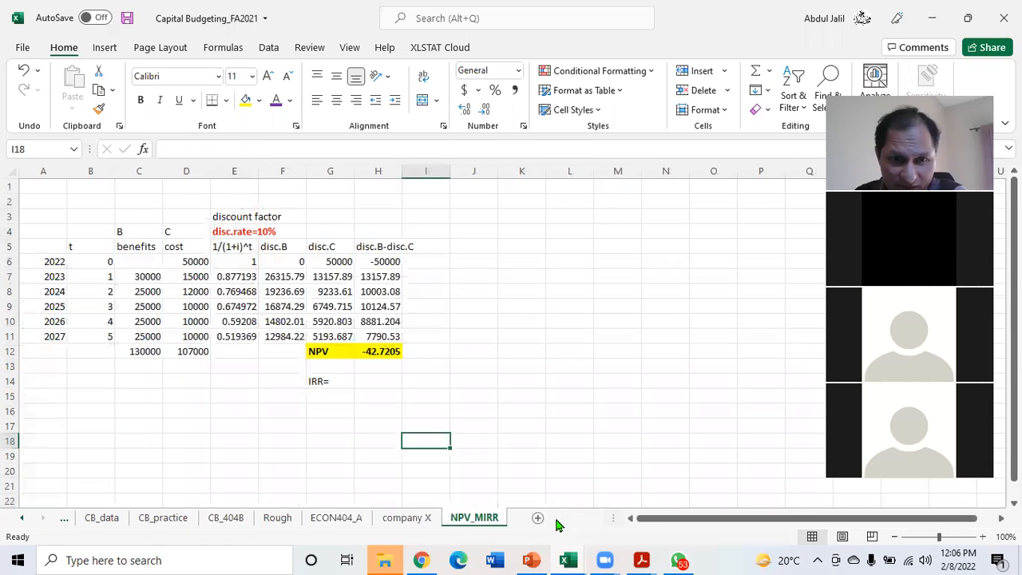
left_click(375, 352)
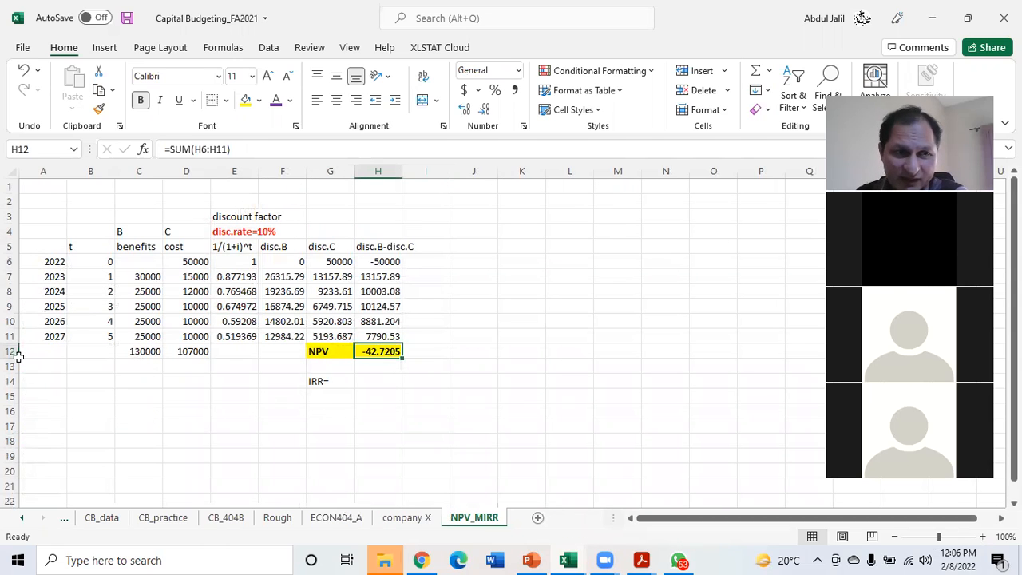
left_click(103, 336)
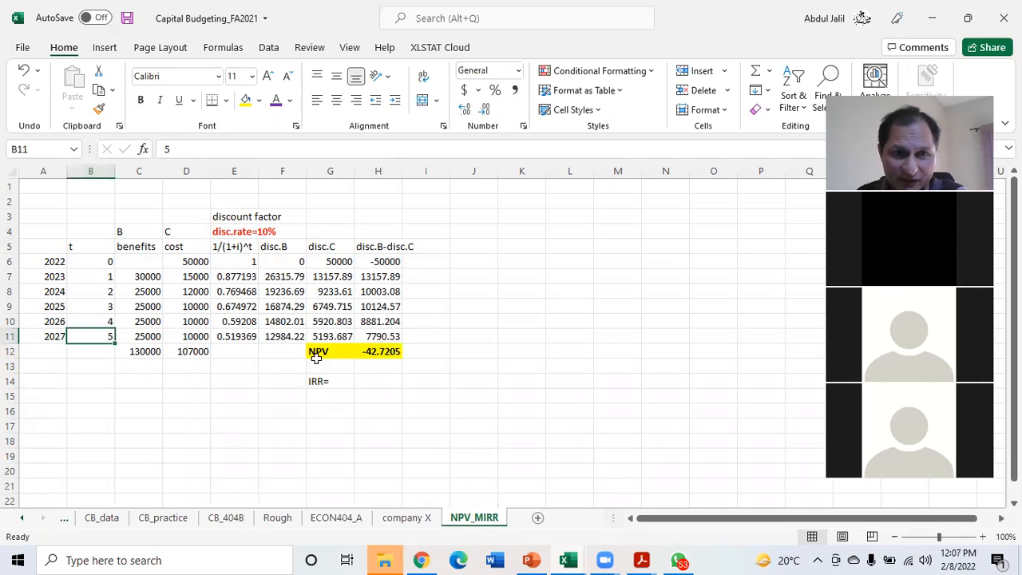
left_click(386, 350)
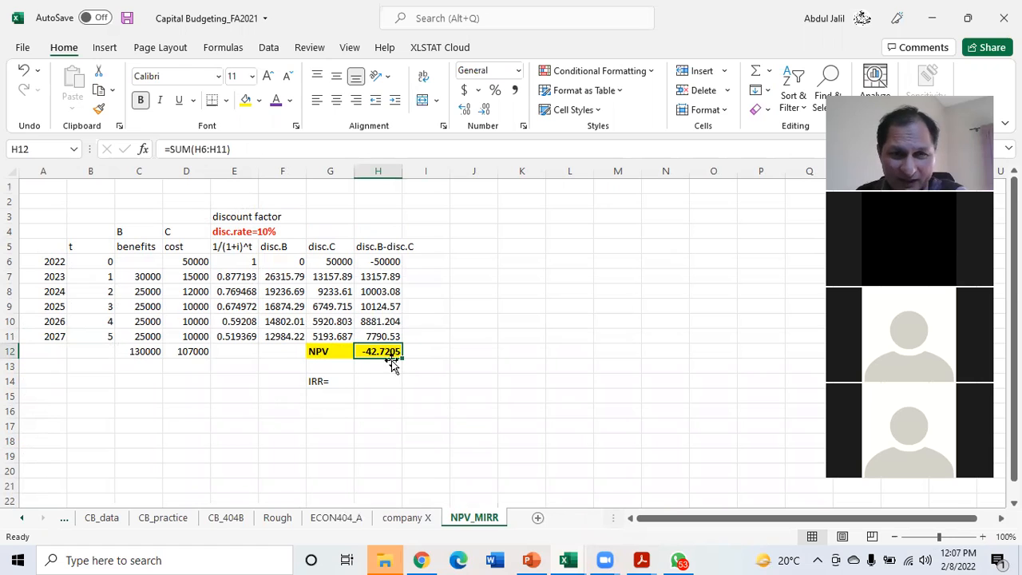
left_click(348, 523)
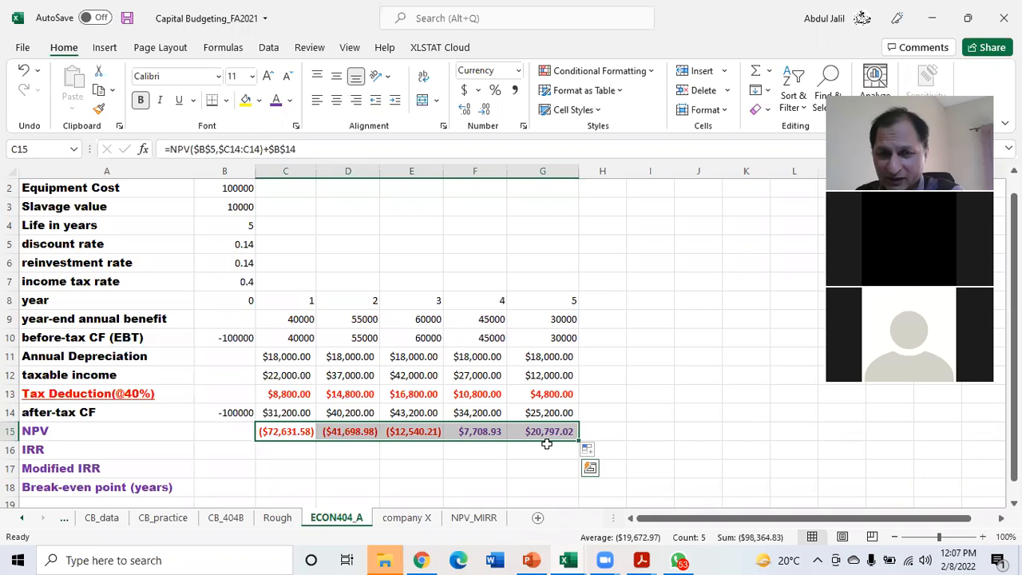
Inspect the cell references of the NPV formulas in row 15 for years 4, 1, 2 and 5, ending on year 1
left_click(635, 452)
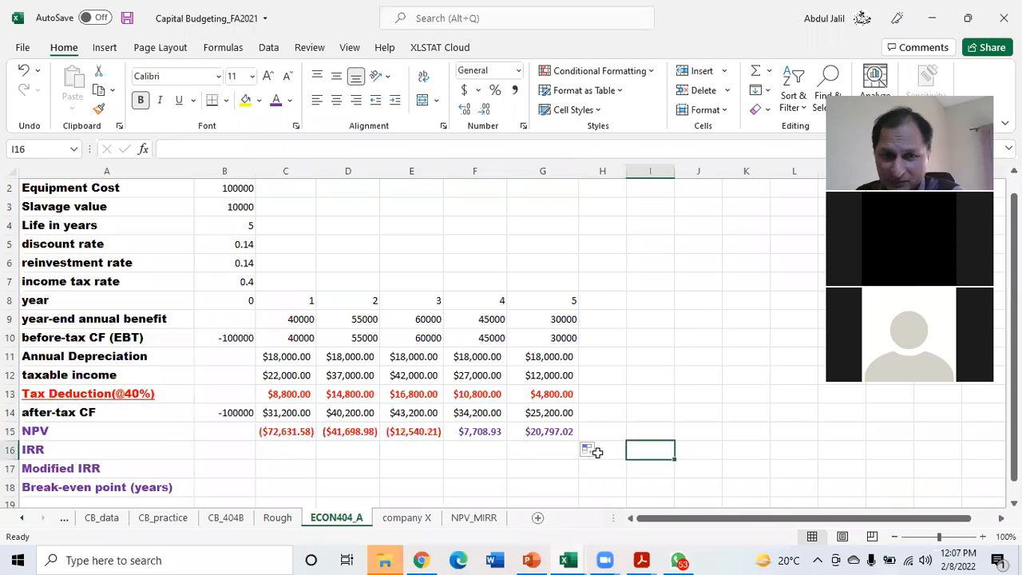
double_click(486, 432)
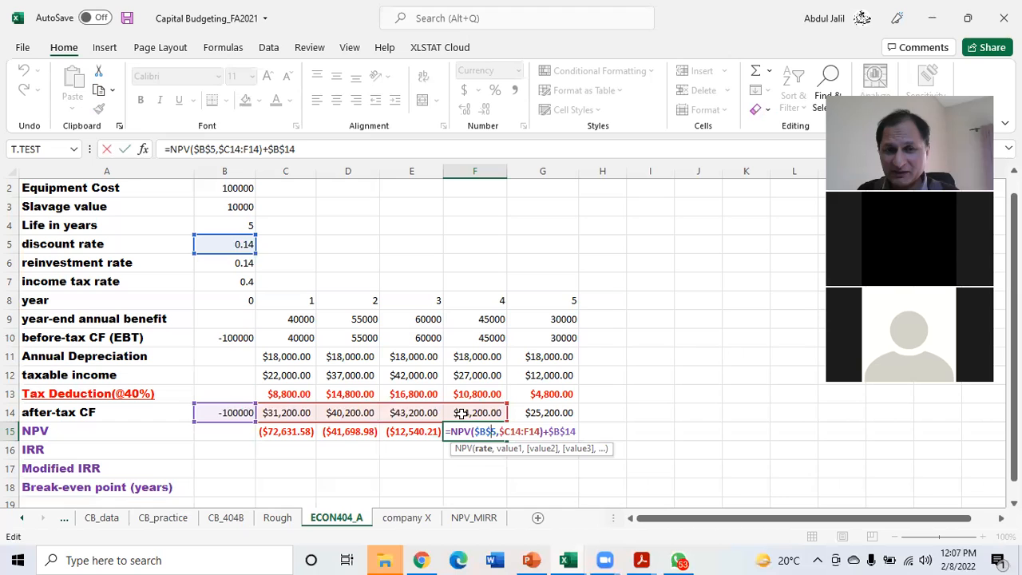
key("Return")
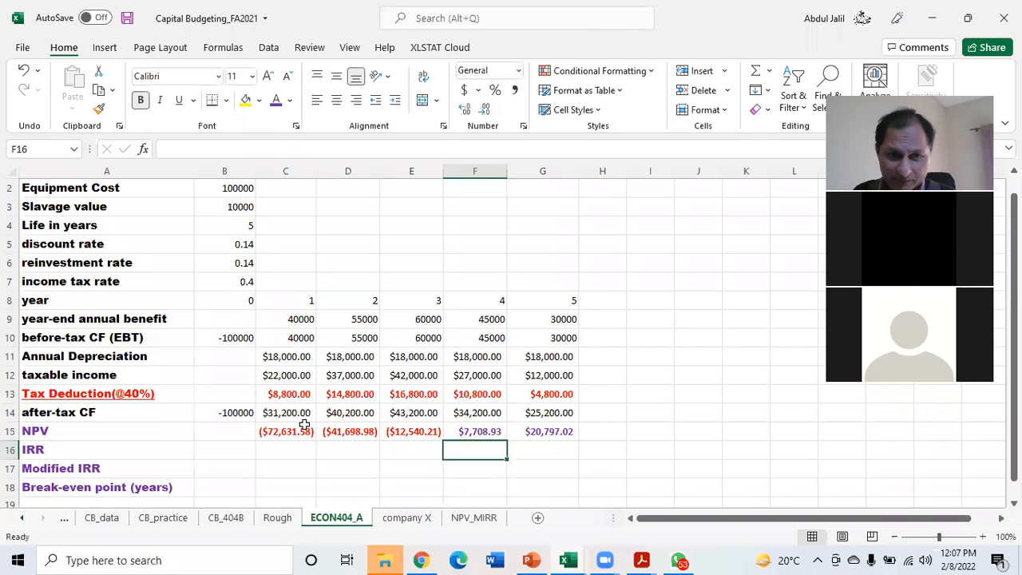
double_click(297, 429)
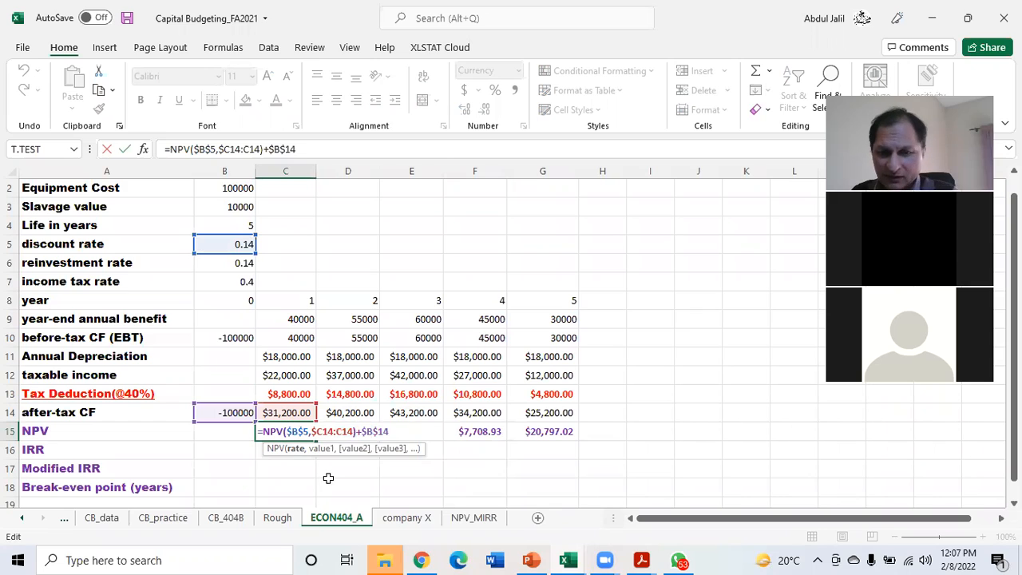
key("Return")
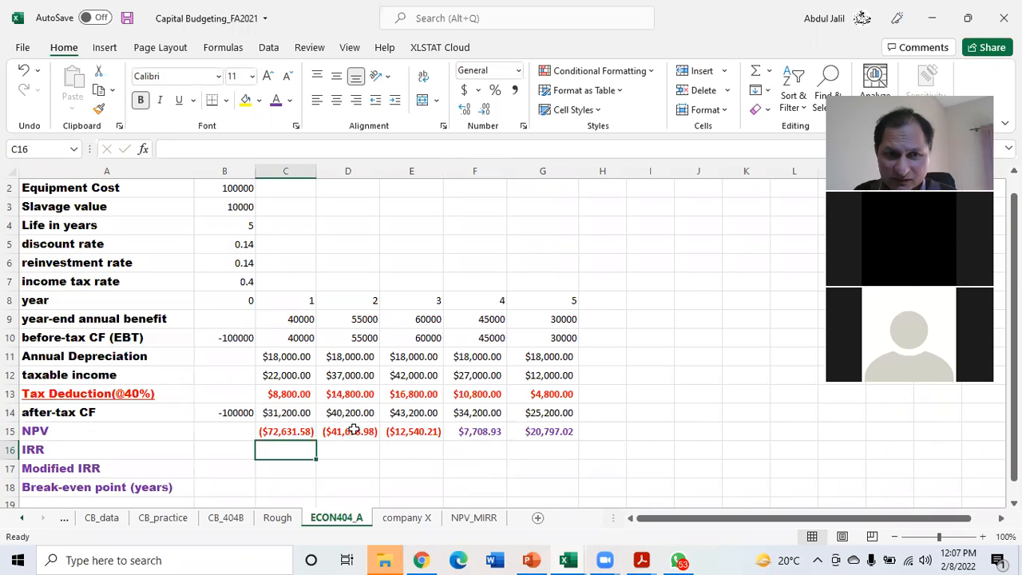
double_click(354, 429)
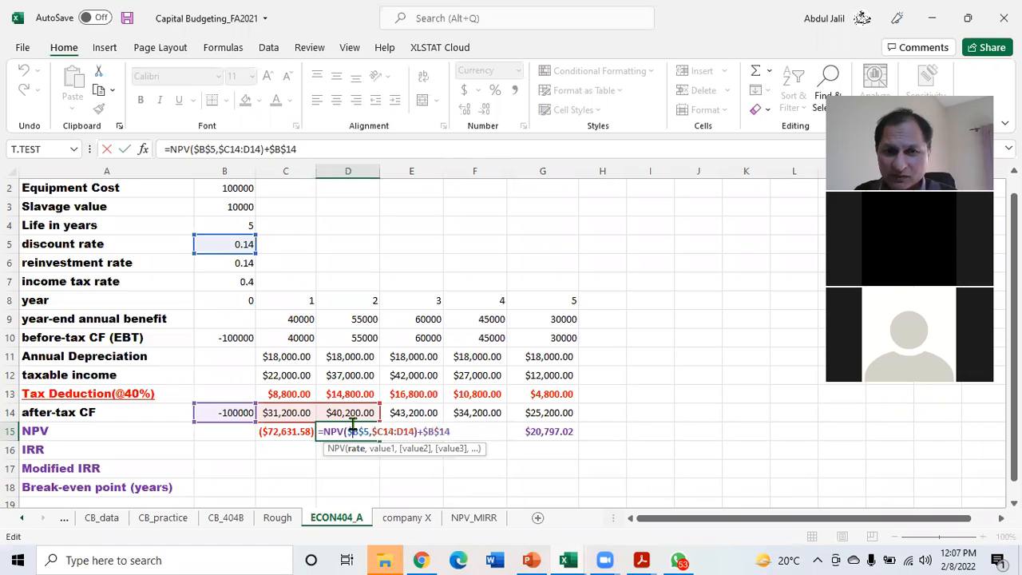
key("Return")
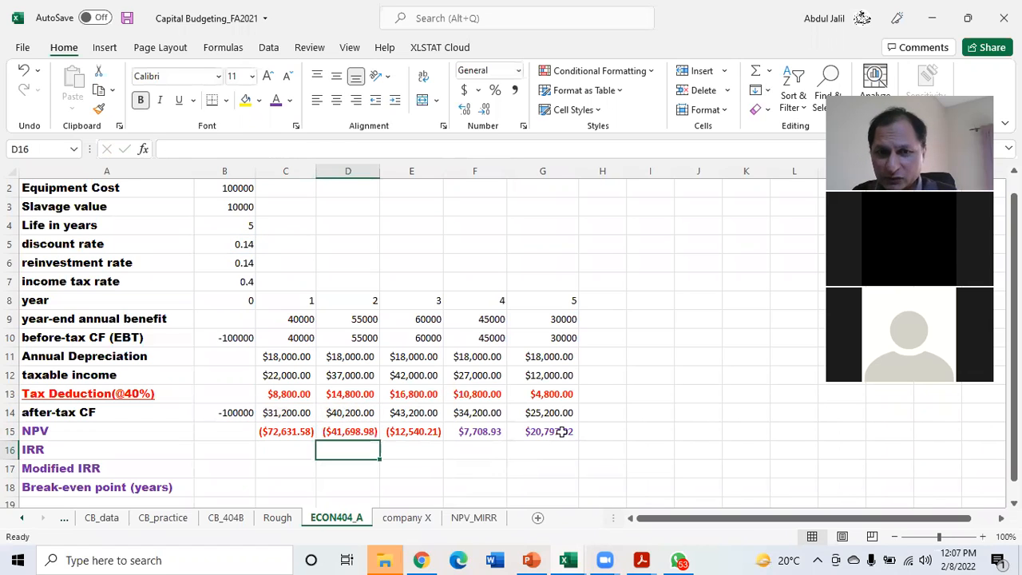
double_click(562, 431)
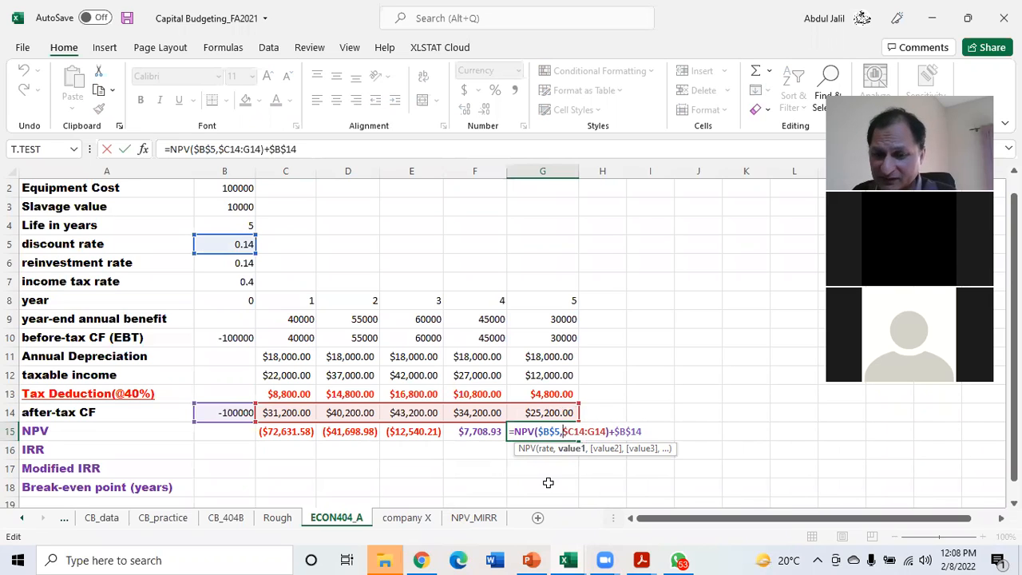
key("Return")
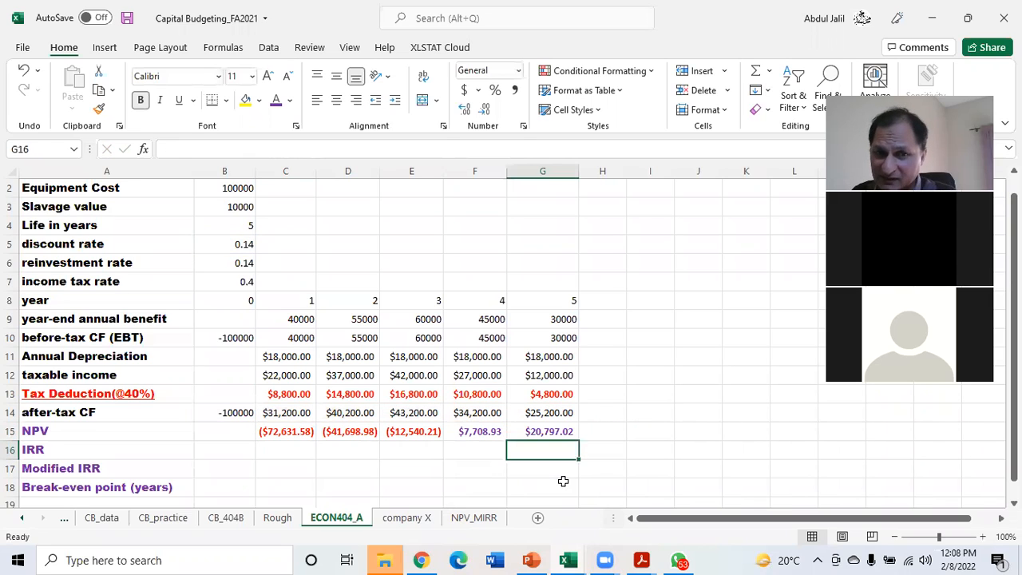
left_click(292, 431)
double_click(292, 431)
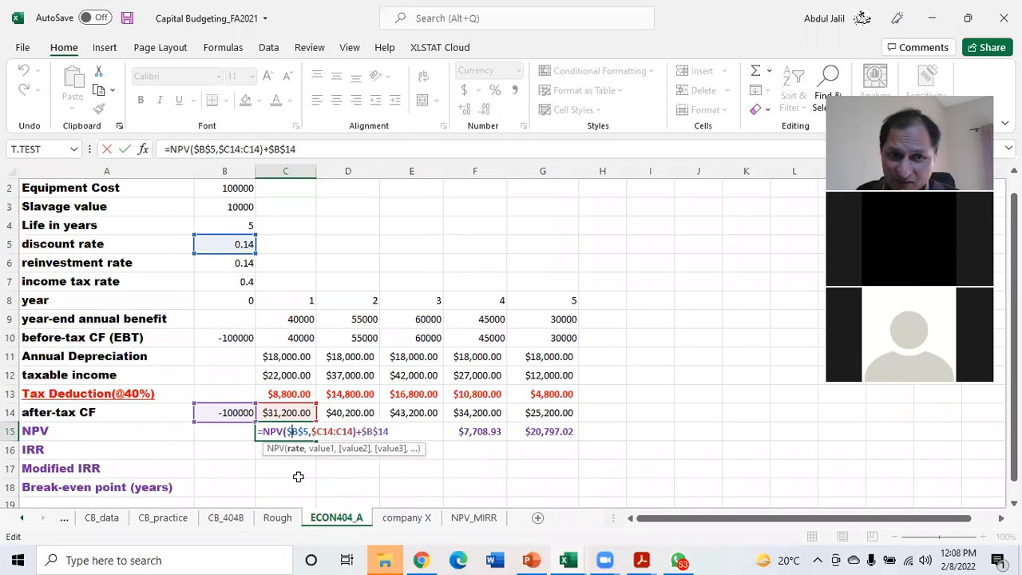
left_click(280, 450)
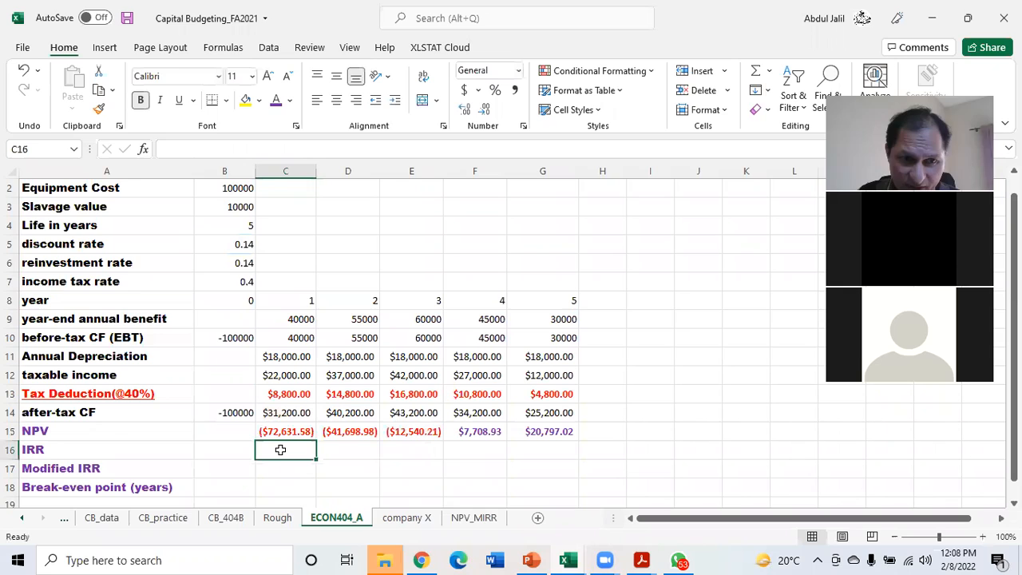
type("=")
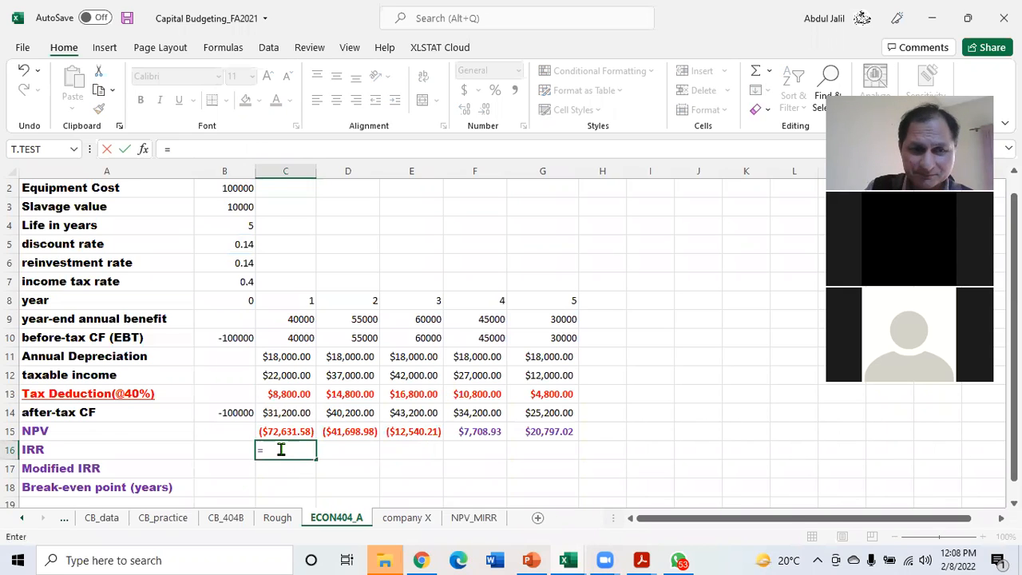
type("npv")
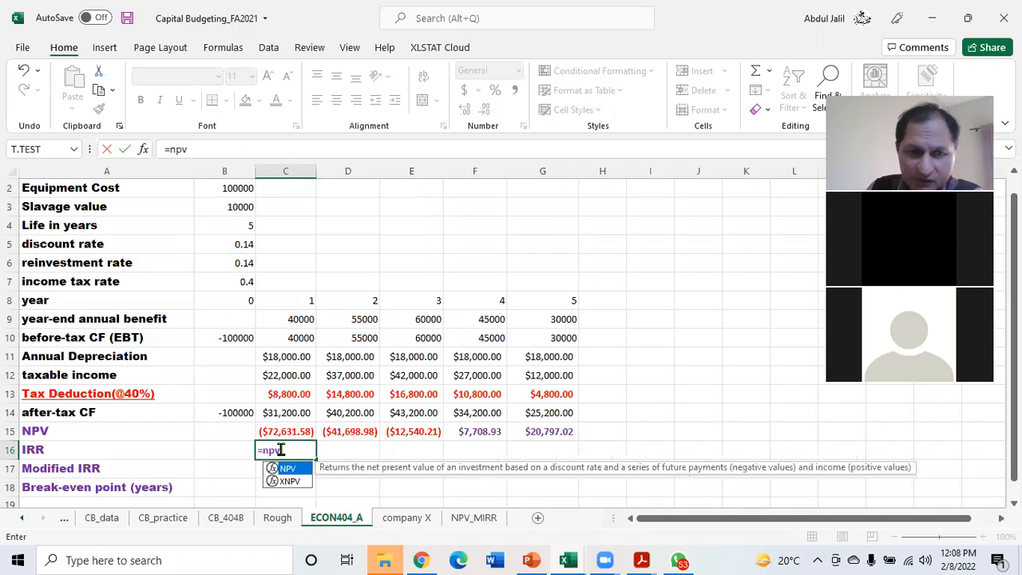
key("Return")
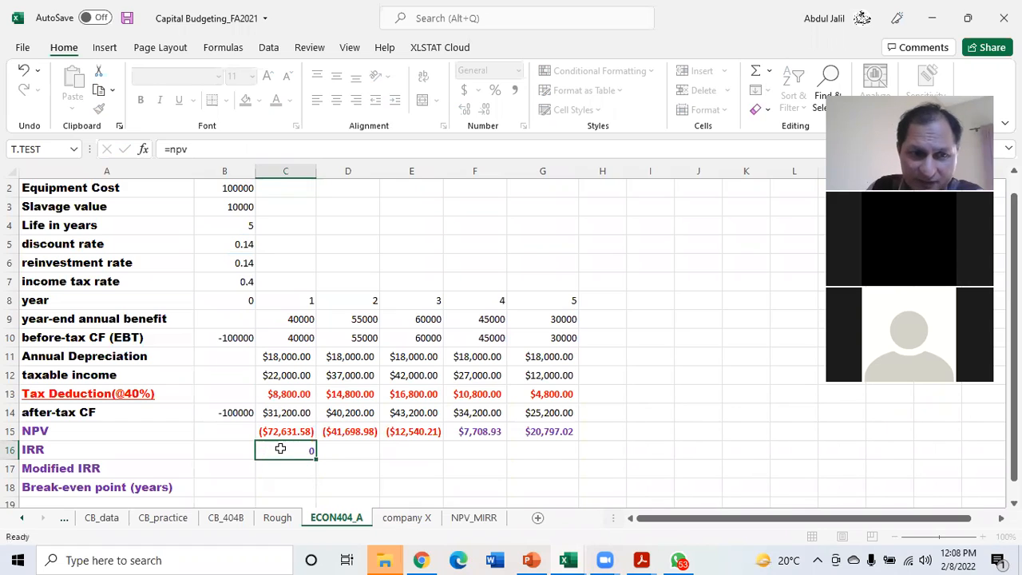
Start an NPV formula in C16 using the absolute discount rate $B$5 and the after-tax cash flow range C14:C14
left_click(286, 450)
double_click(292, 451)
key("BackSpace")
key("BackSpace")
key("BackSpace")
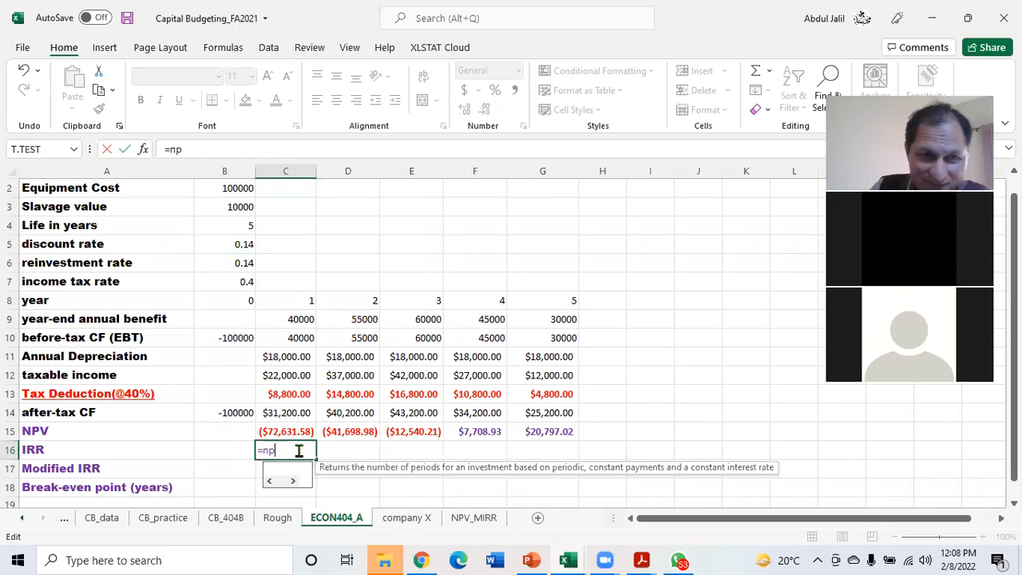
type("np")
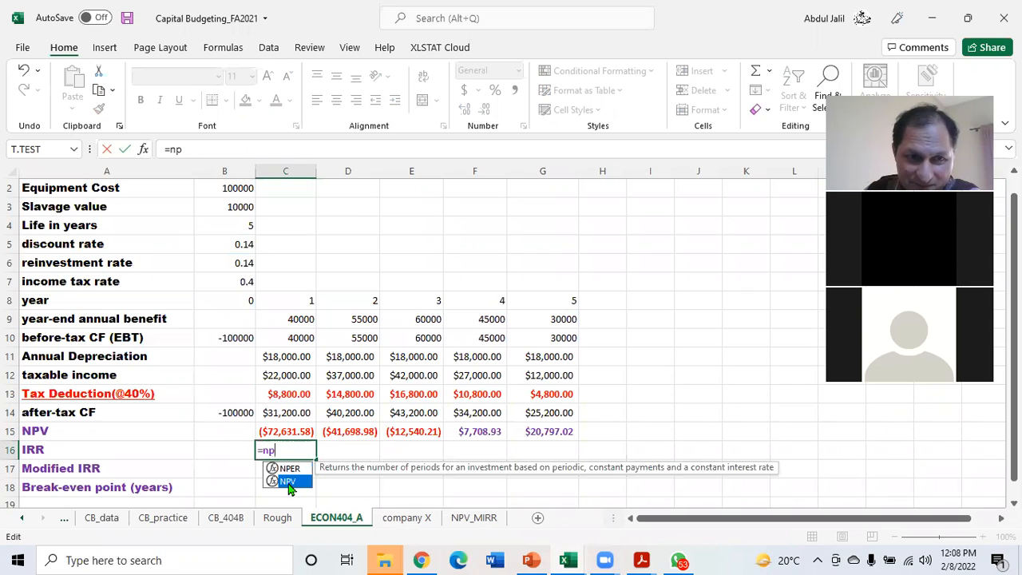
double_click(289, 481)
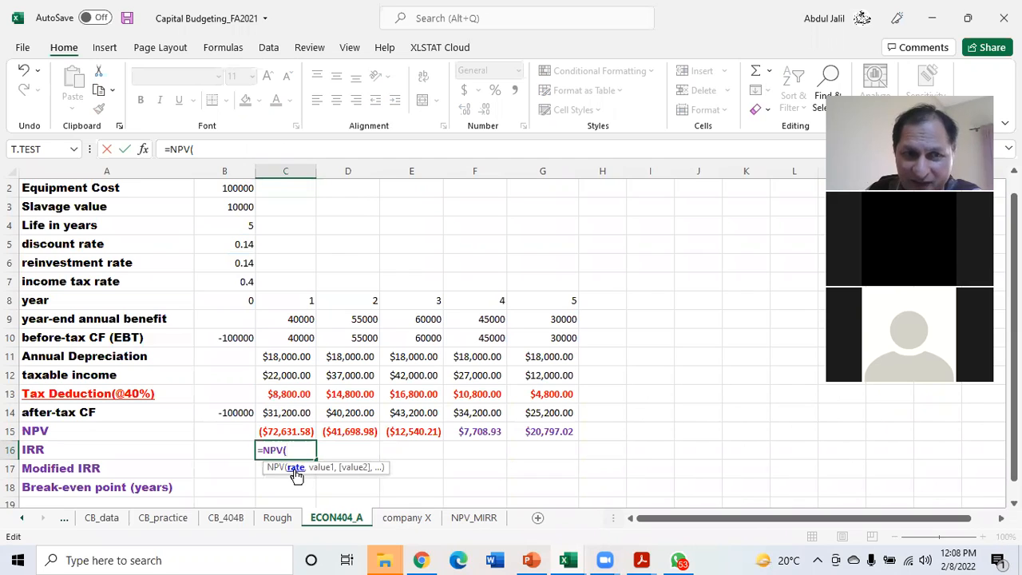
left_click(240, 243)
key("F4")
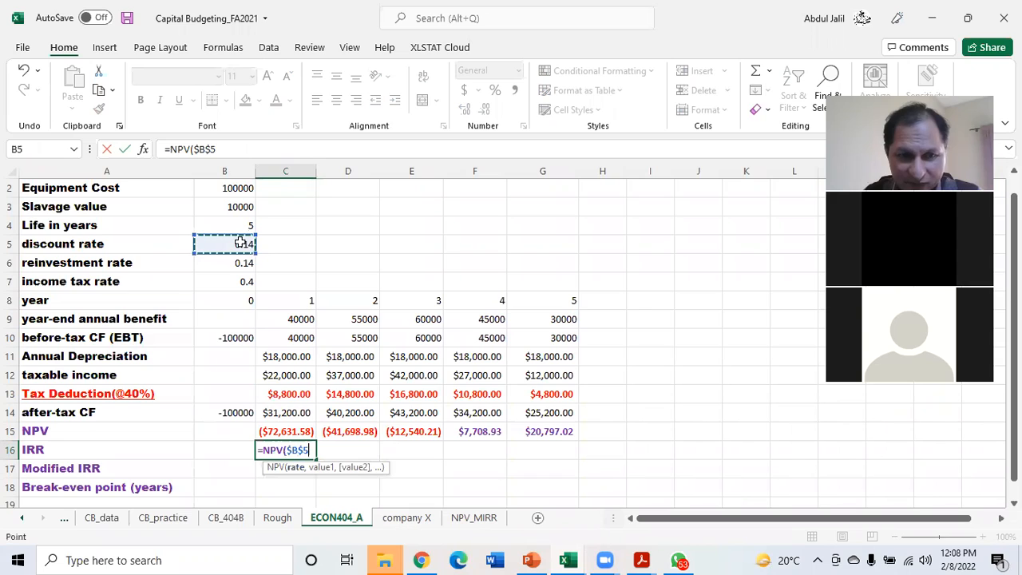
type(",")
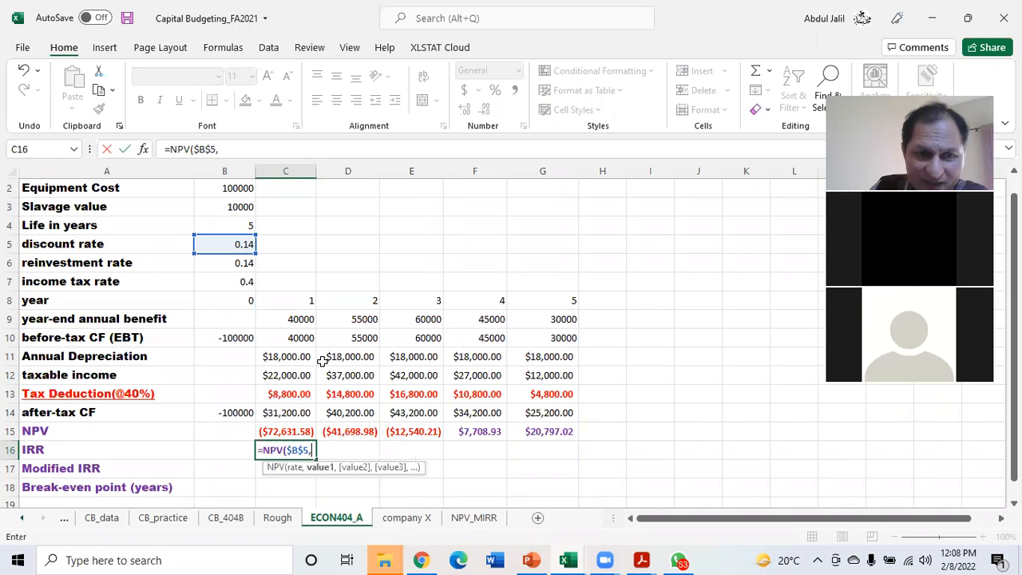
left_click(277, 412)
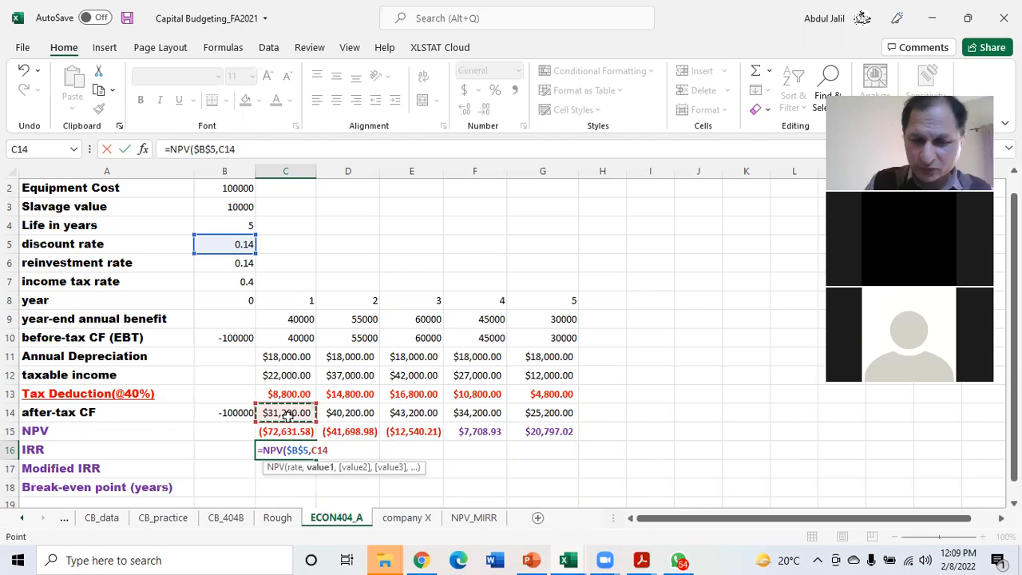
key("F8")
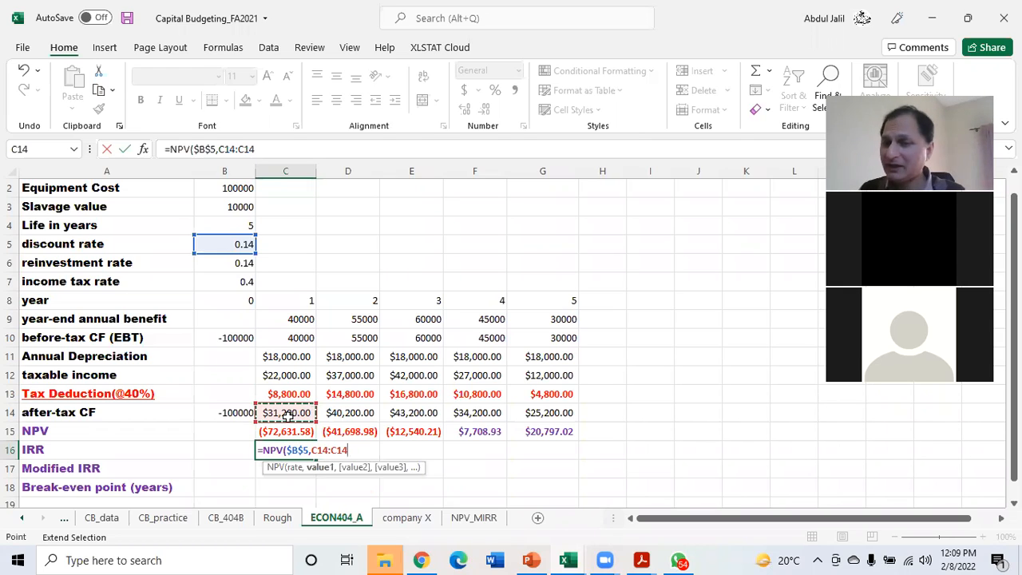
Complete the C16 formula as =NPV($B$5,C14:C14)+$B$14 and fill it across to G16
double_click(313, 452)
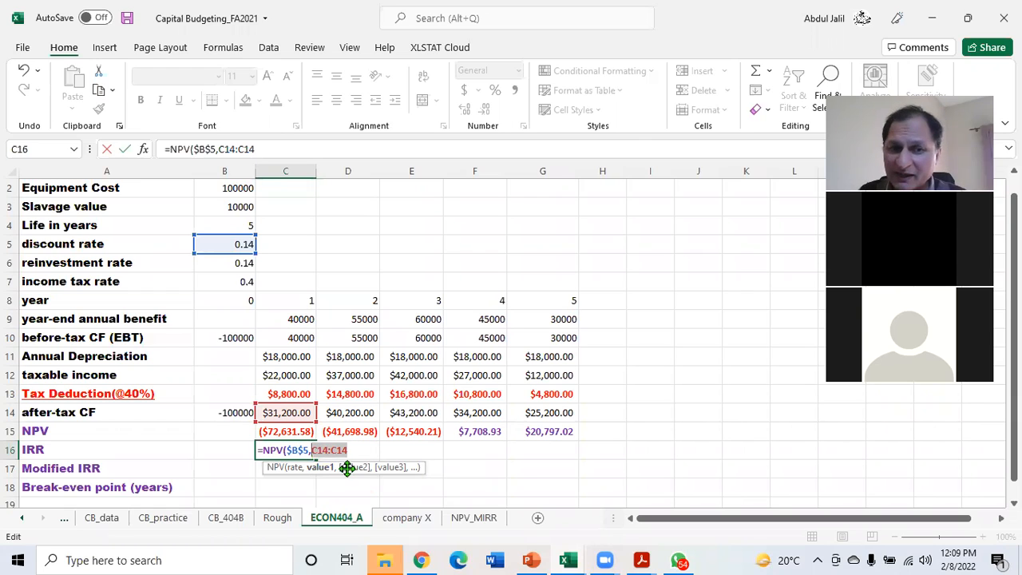
left_click(311, 451)
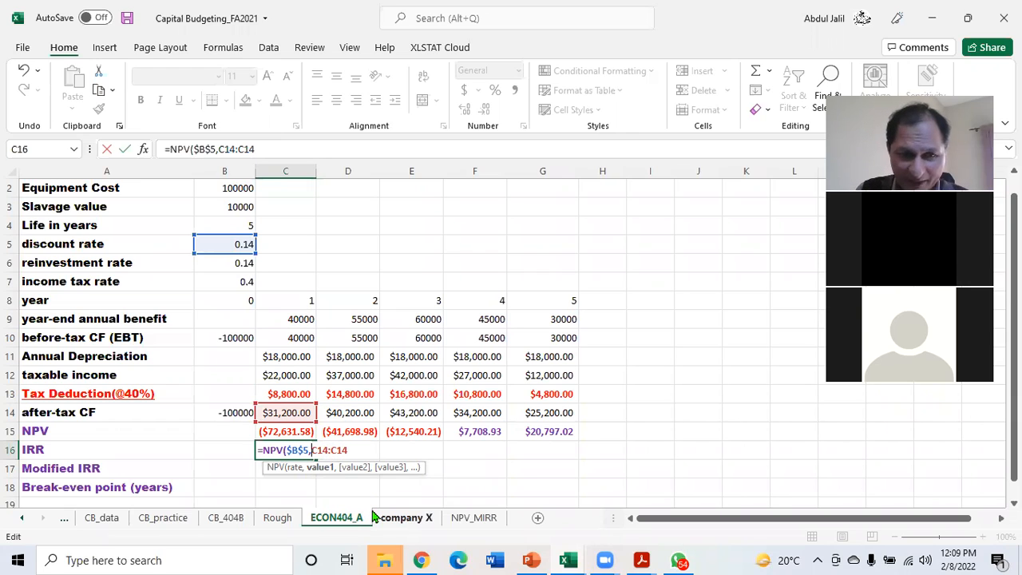
left_click(348, 449)
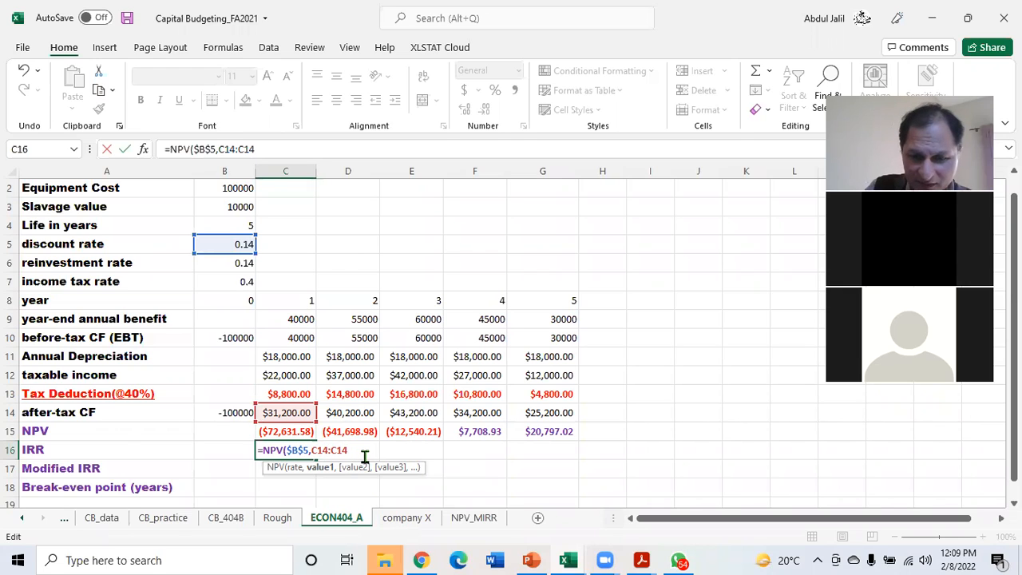
type(")+")
left_click(240, 412)
key("F4")
key("Return")
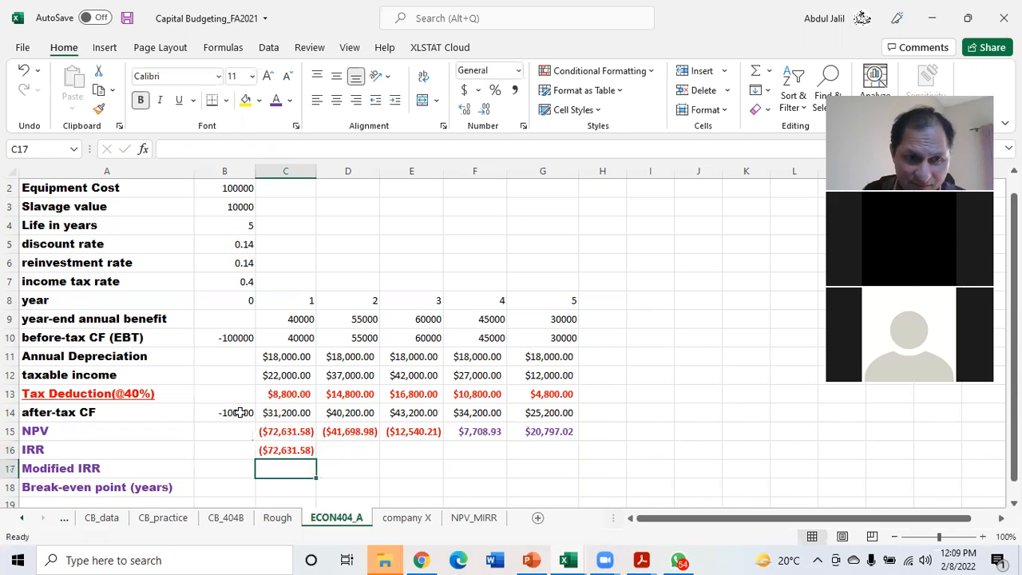
left_click(314, 453)
left_click_drag(316, 457, 568, 455)
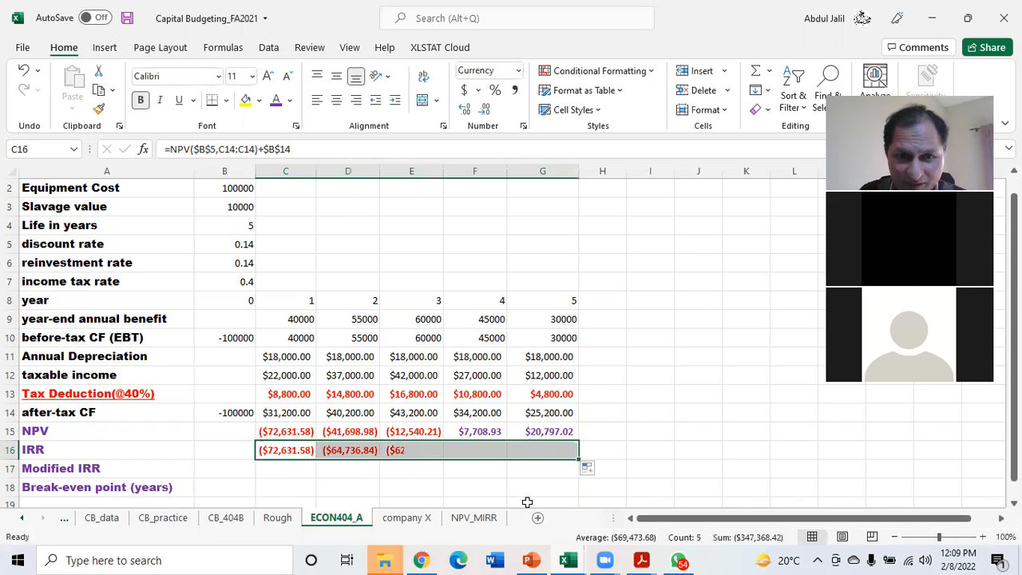
Inspect the cell references of the copied NPV formulas in D16 and G16
left_click(431, 490)
double_click(358, 452)
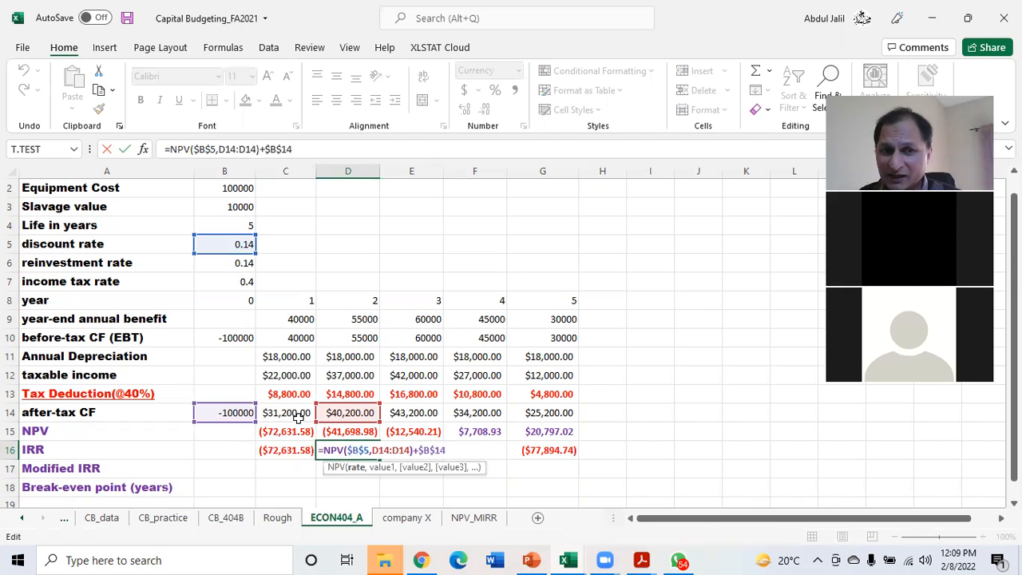
key("Return")
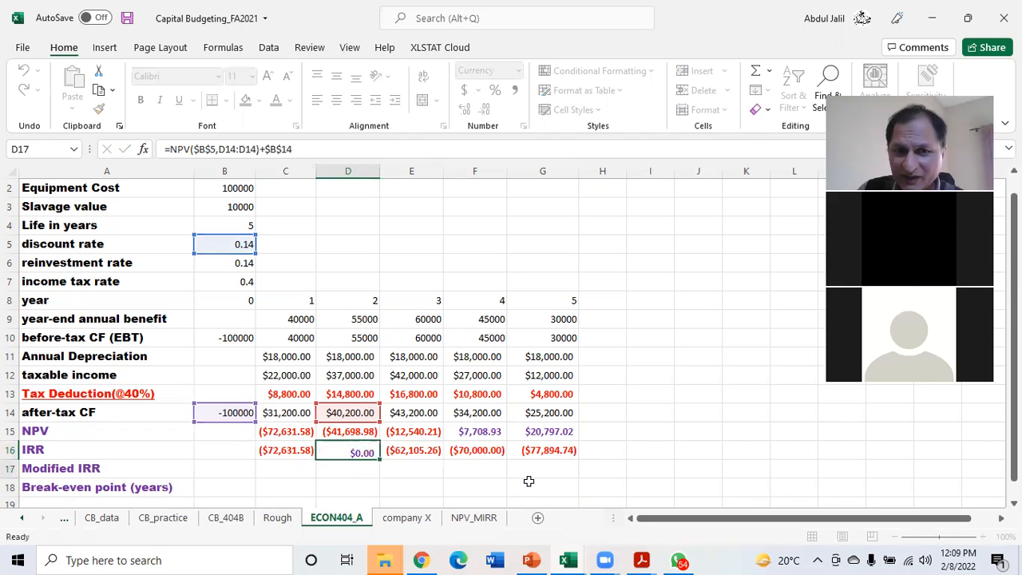
left_click(547, 452)
double_click(547, 452)
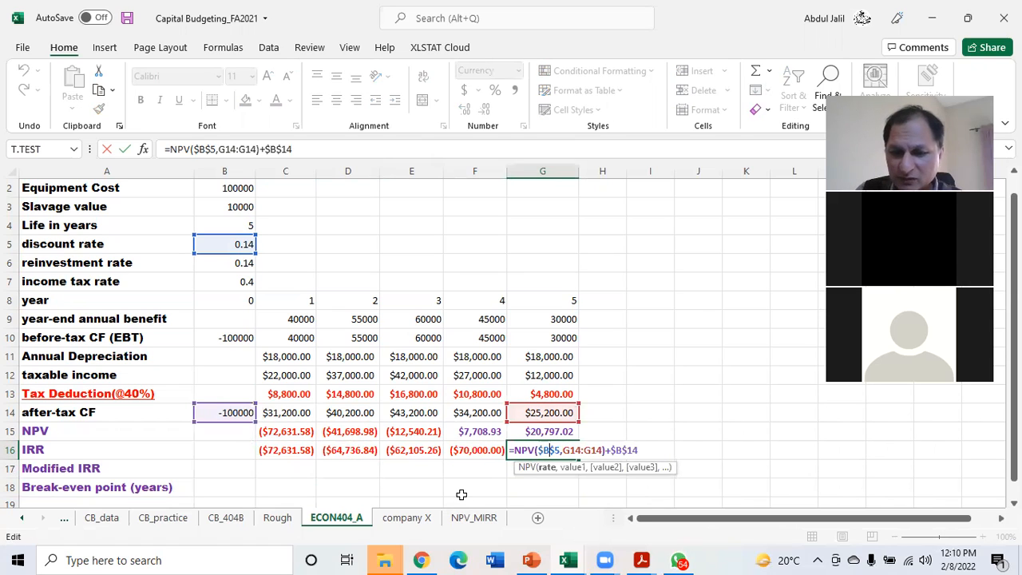
key("Return")
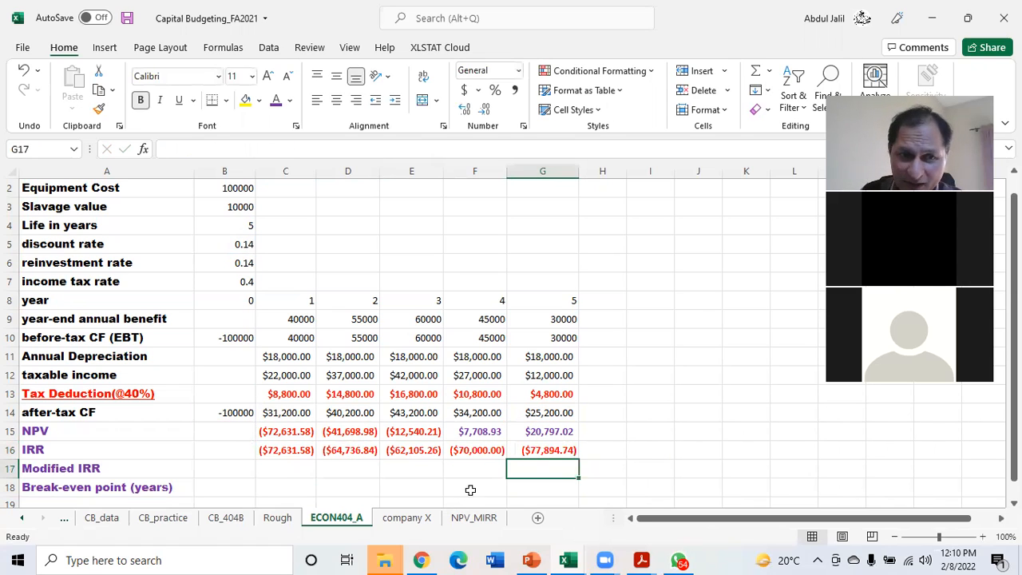
Anchor the range's first column in C16, as =NPV($B$5,$C14:C14)+$B$14, and fill the formula across to G16 again
double_click(289, 451)
left_click(312, 450)
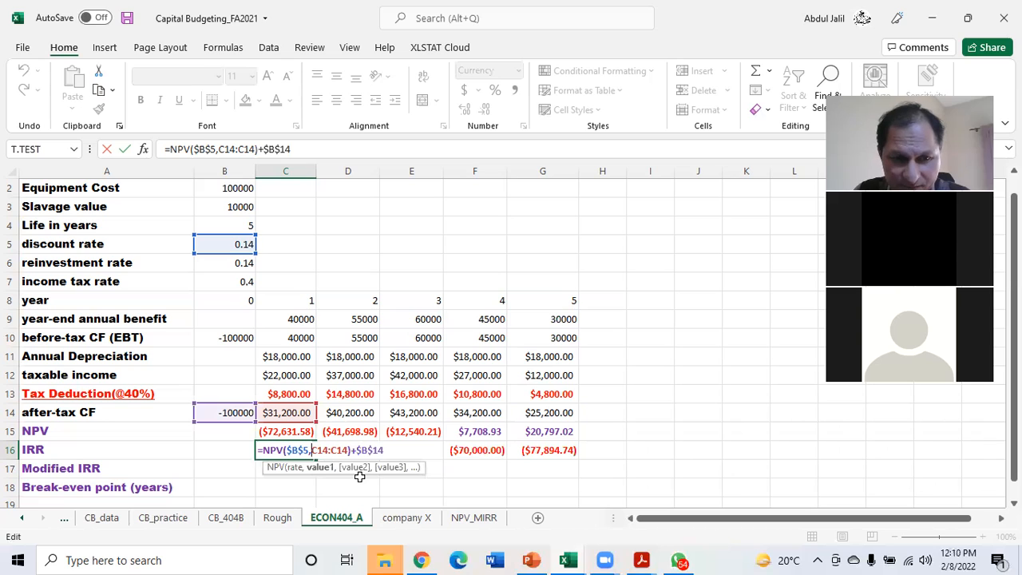
type("$")
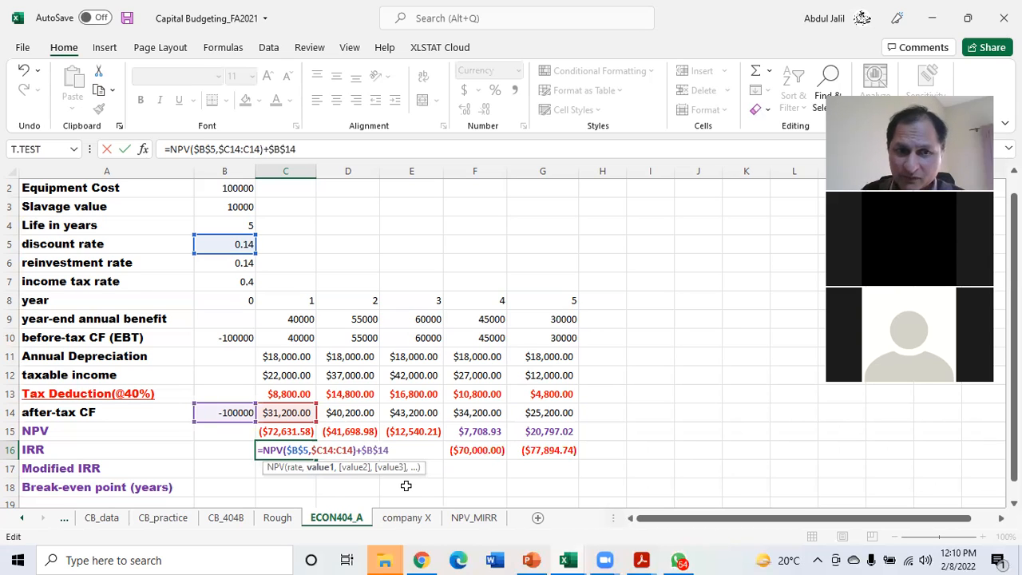
key("Return")
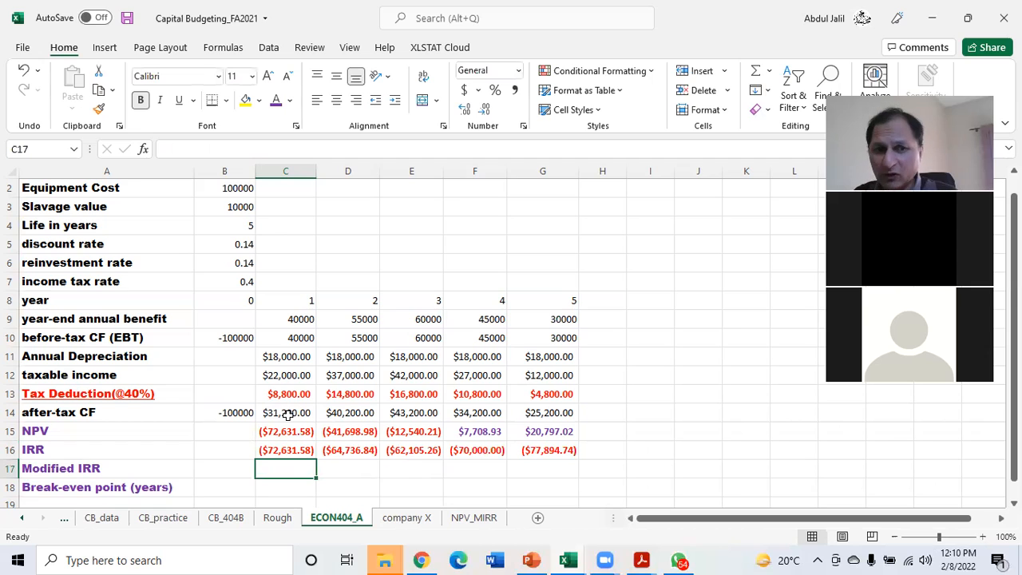
left_click(284, 452)
left_click_drag(317, 457, 543, 459)
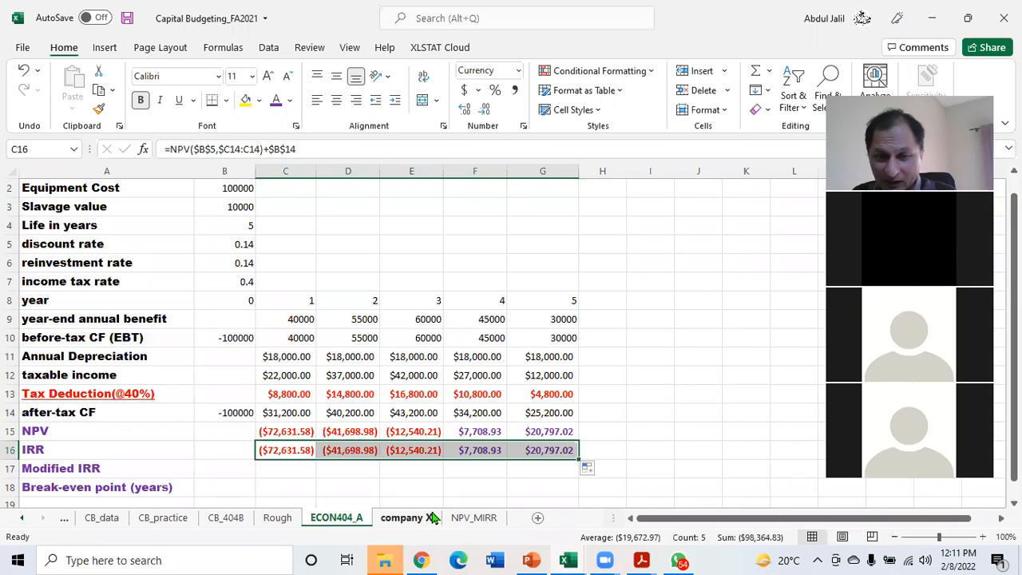
Clear the demonstration NPV formulas from C16:G16 and leave C16 empty
key("Delete")
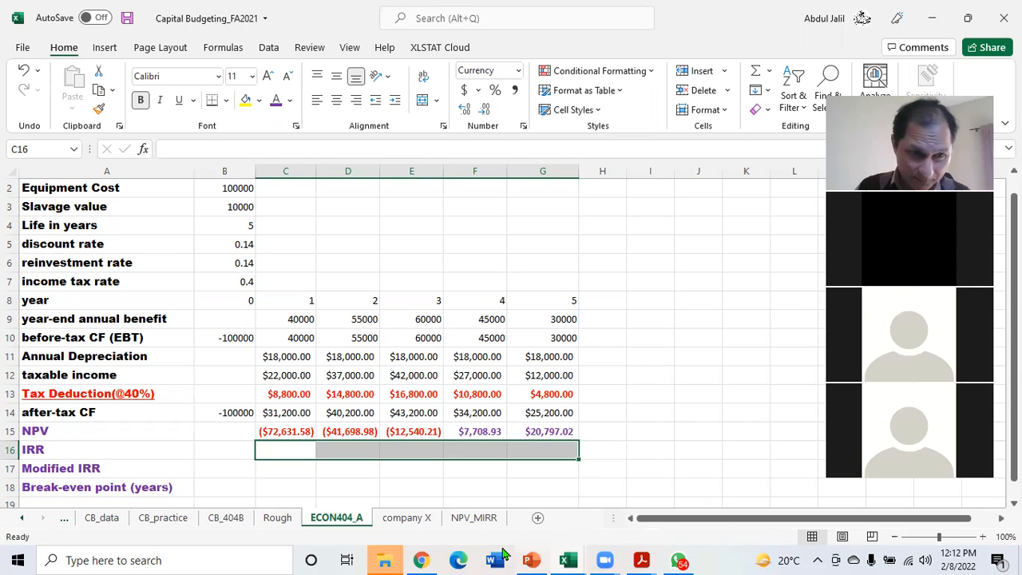
left_click(272, 449)
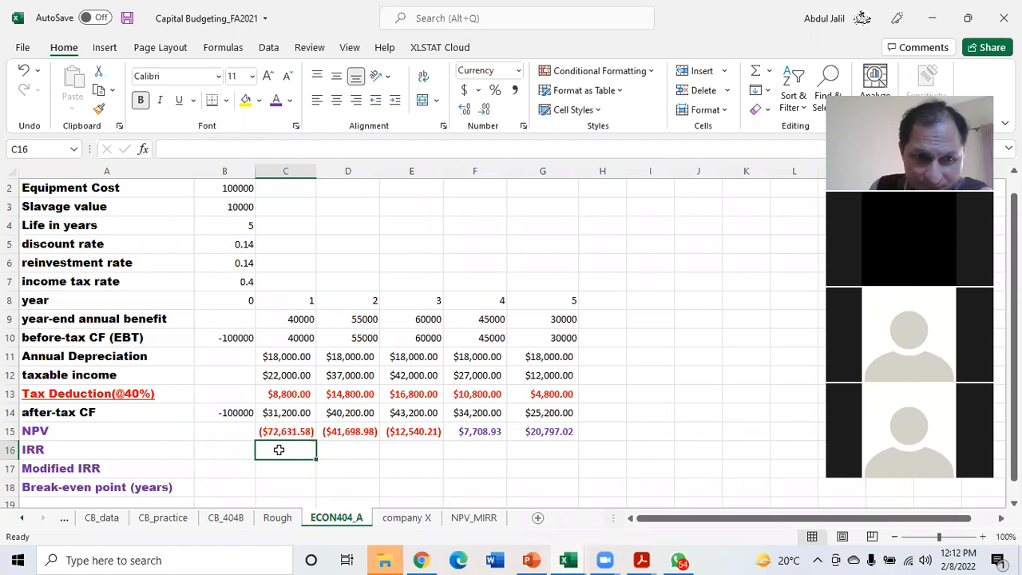
type("=")
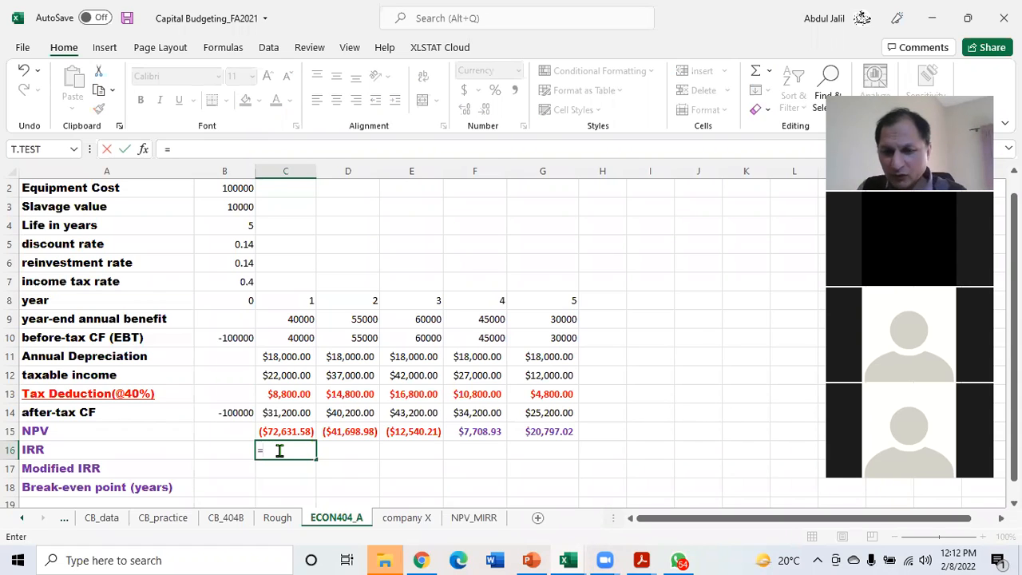
key("BackSpace")
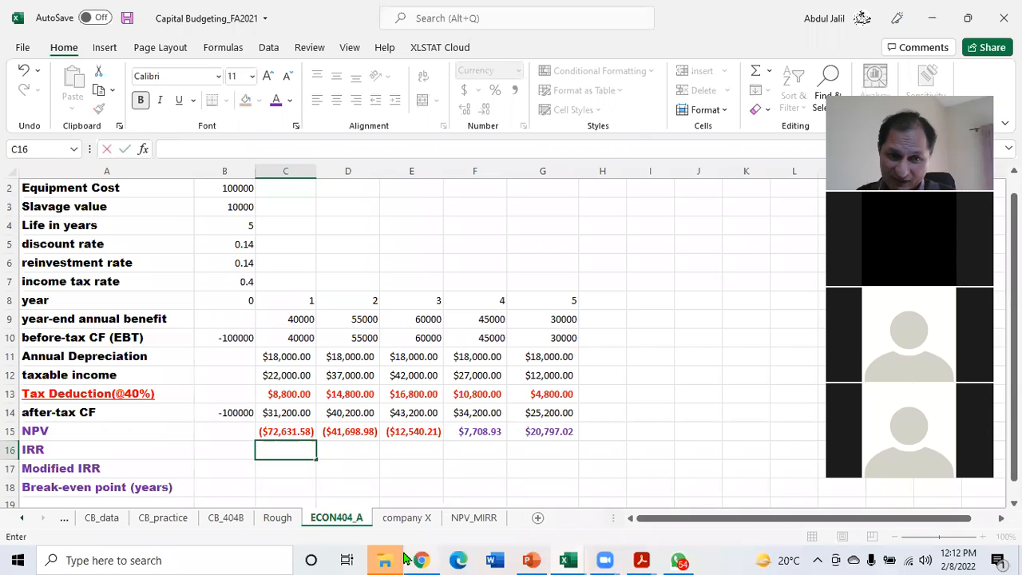
Switch to the RESULTS FA 2021 workbook and open the ECON404_A_ClassWork sheet
mouse_move(391, 559)
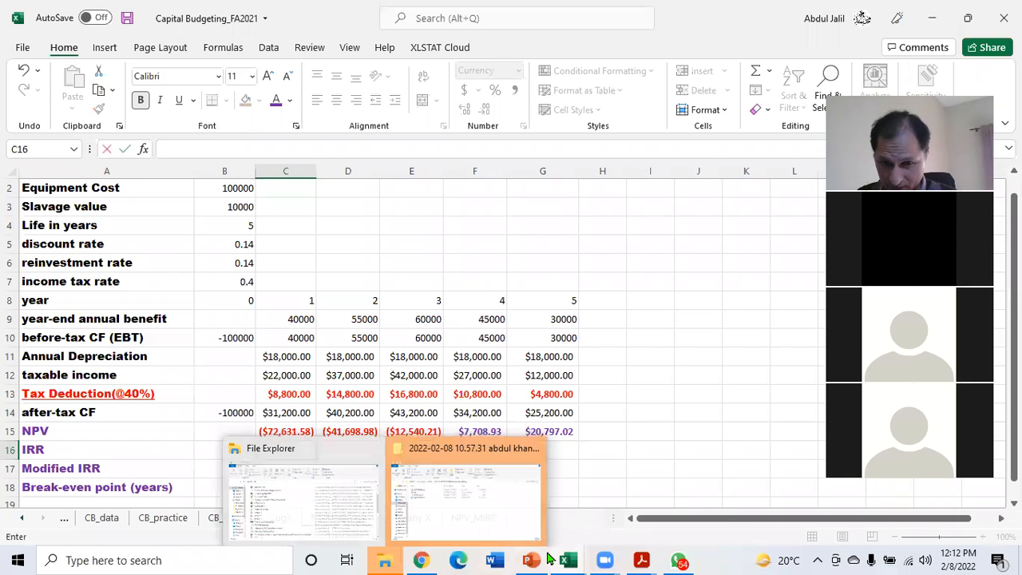
mouse_move(570, 559)
left_click(613, 527)
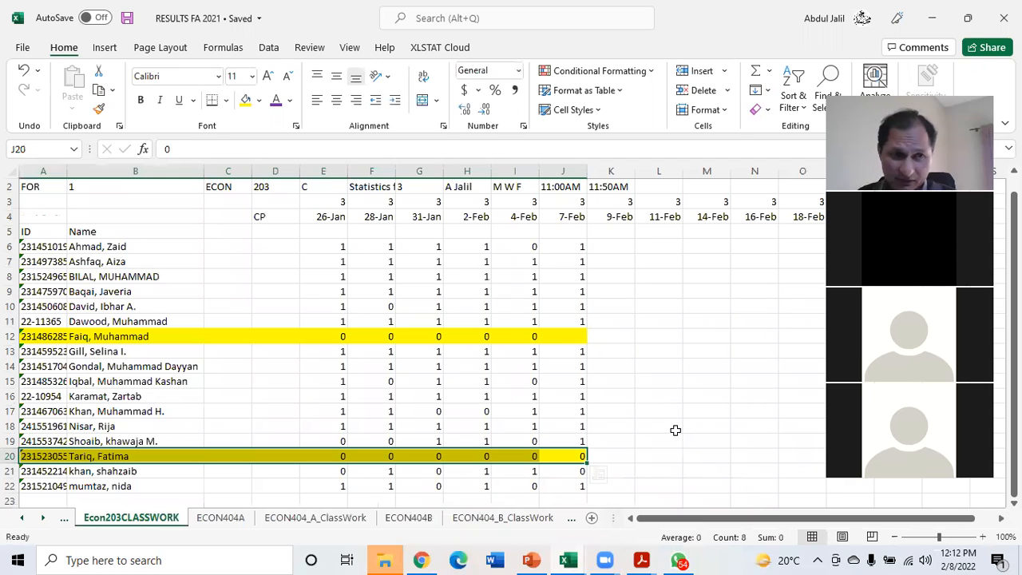
left_click(286, 524)
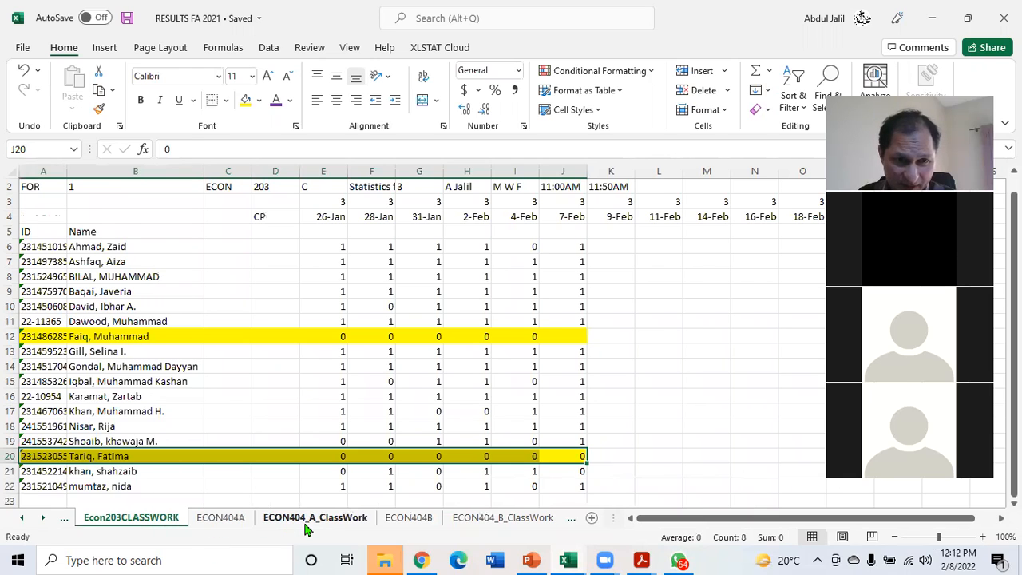
Record the 8-Feb classwork entries for the first three students, 1, 0 and 2, in G4:G6
left_click(436, 218)
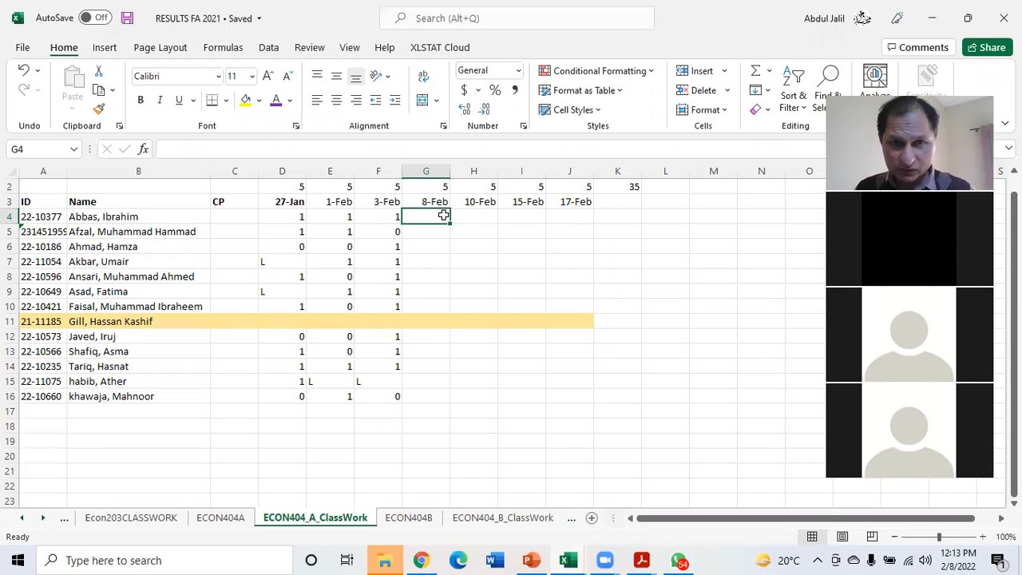
type("1")
key("Return")
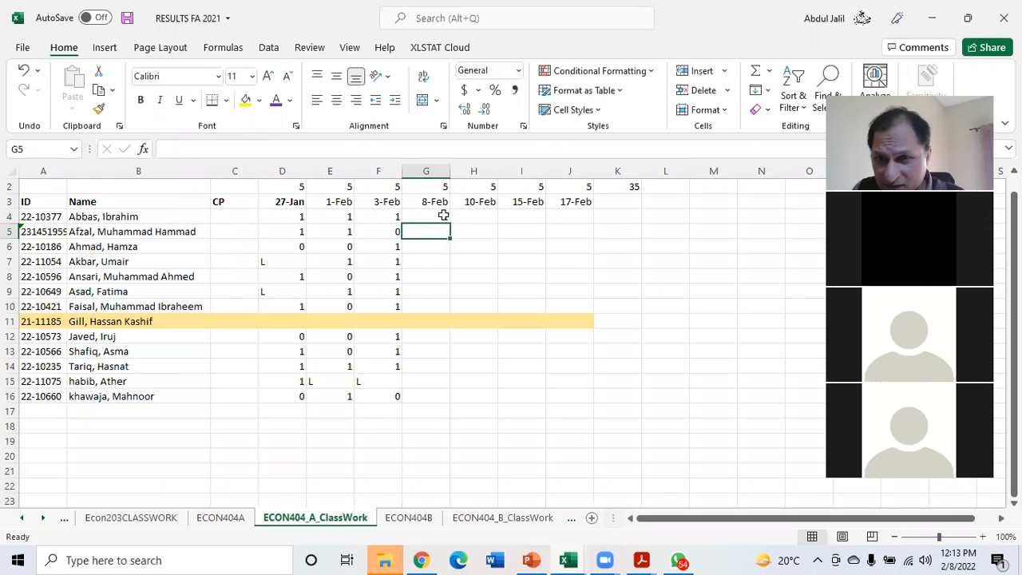
type("0")
key("Return")
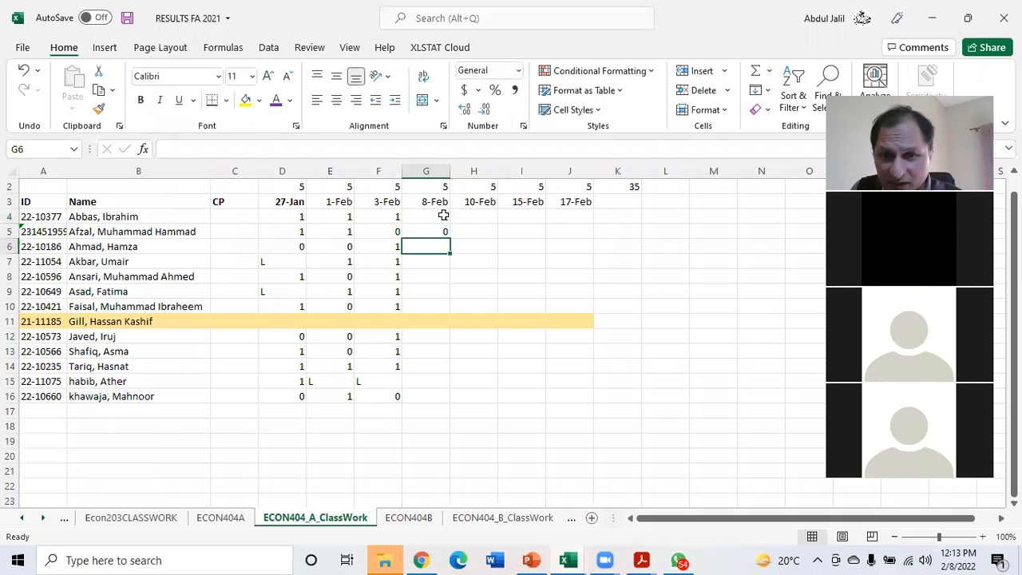
type("2")
key("Return")
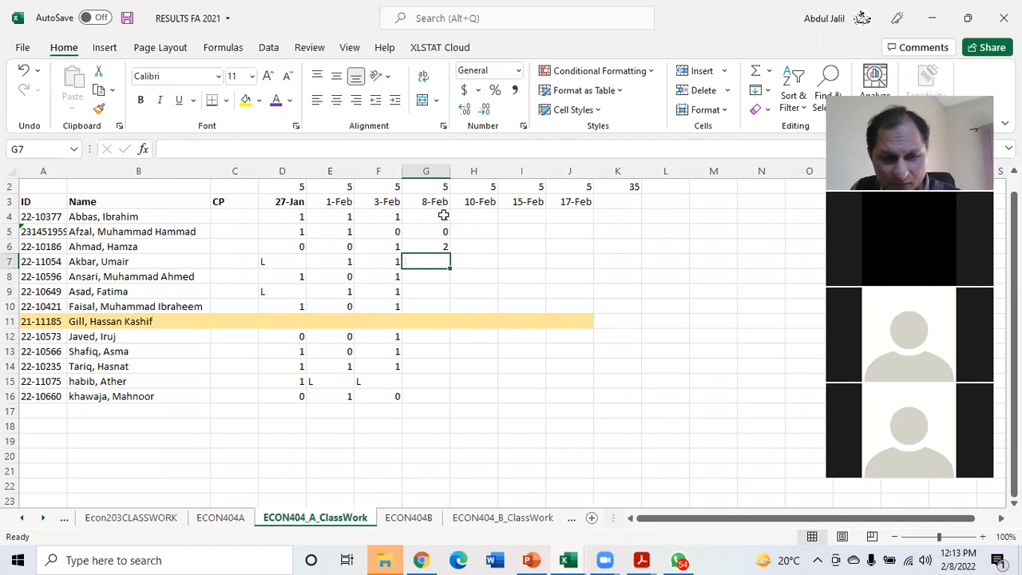
Record the 8-Feb classwork entries 0, 2 and 2 for the students in rows 7 to 9
type("0")
key("Return")
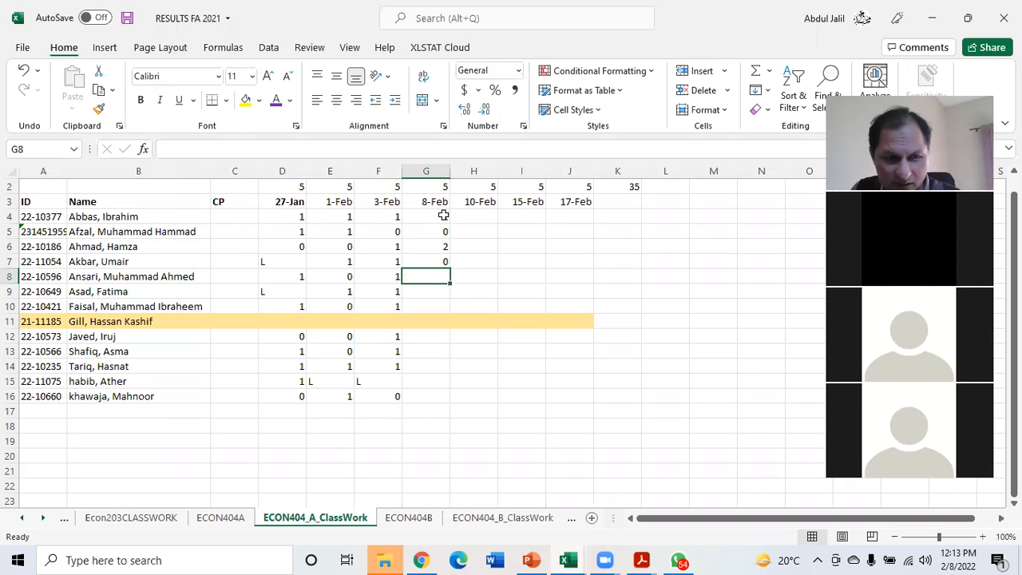
type("2")
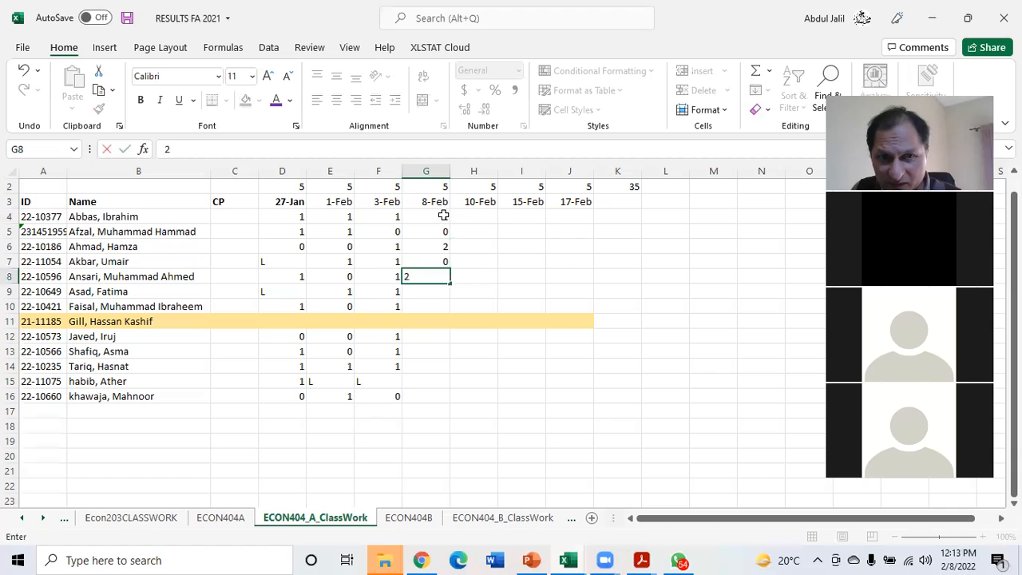
key("Return")
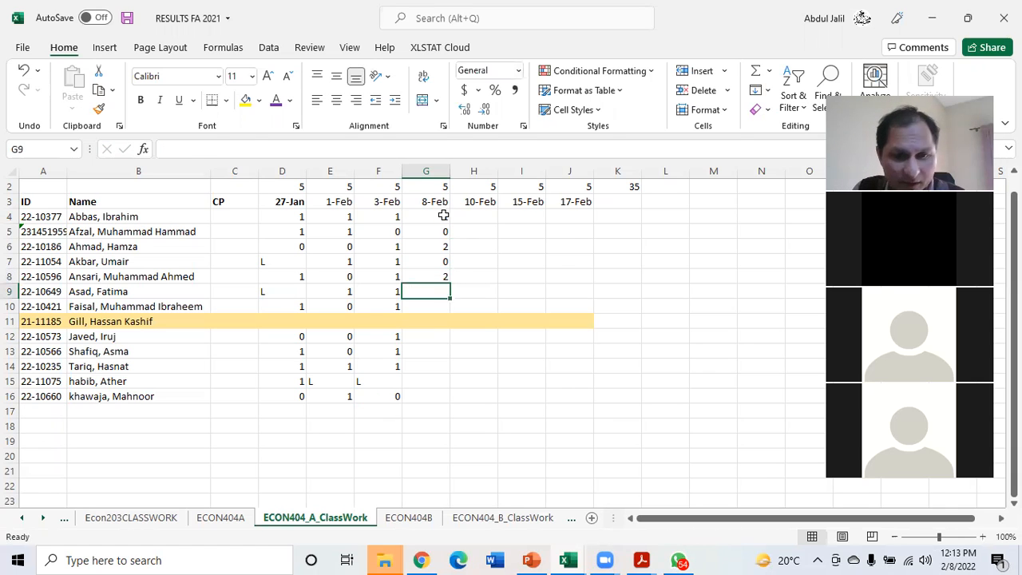
type("2")
key("Return")
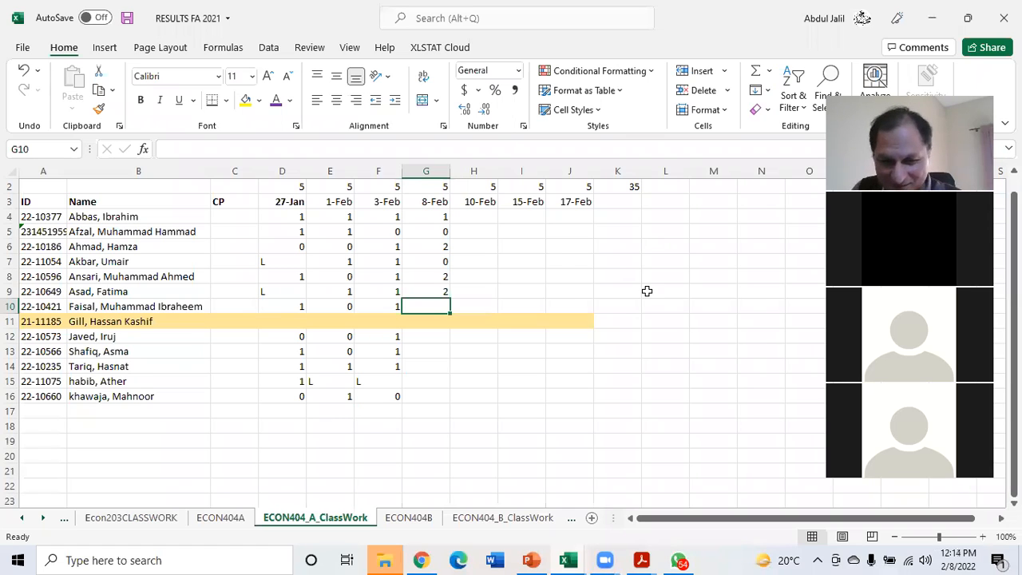
Record the 8-Feb classwork entries 2, 0 and 0 in G10, G12 and G13, leaving the highlighted student's row 11 blank
type("2")
key("Return")
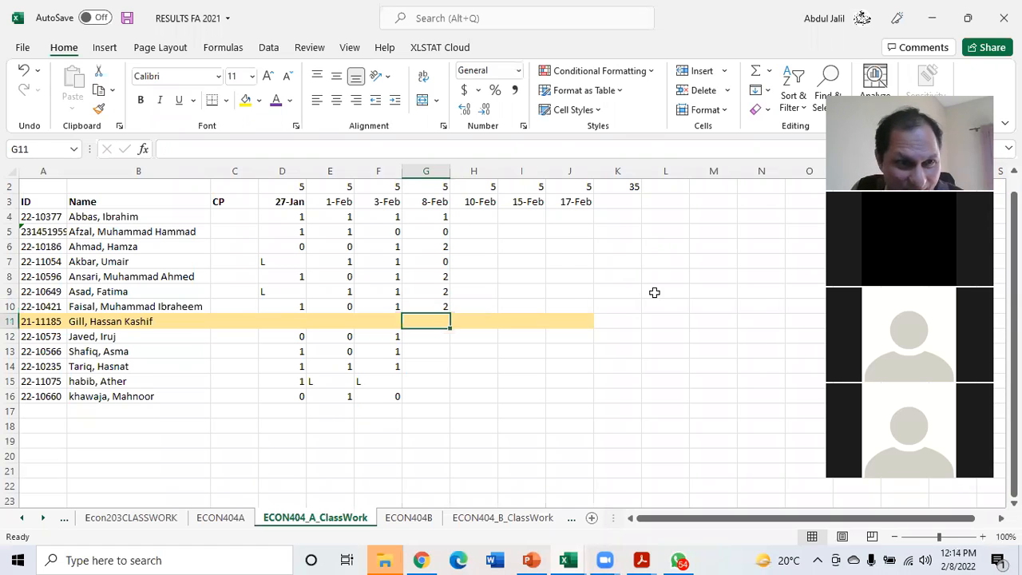
key("Return")
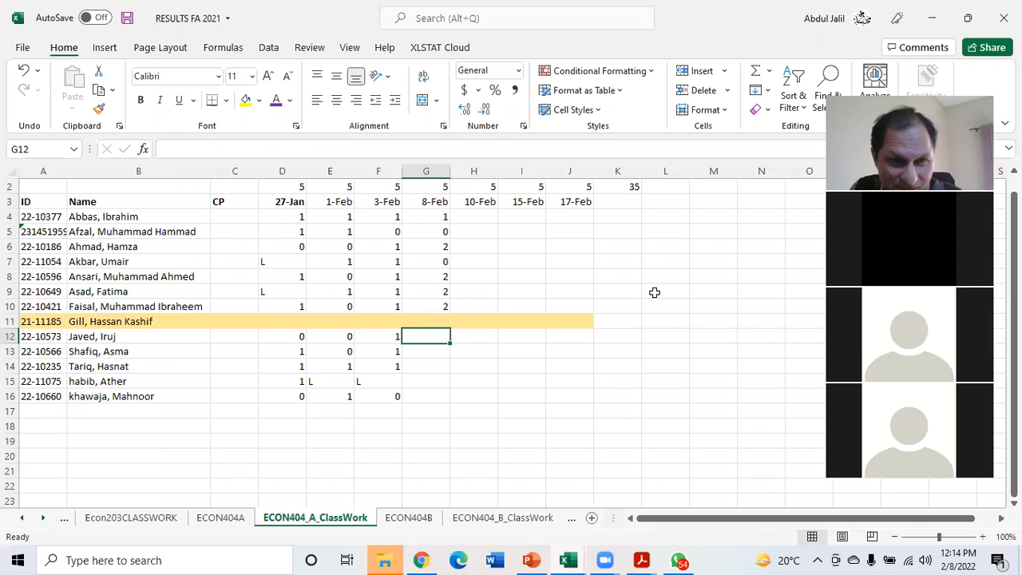
type("0")
key("Return")
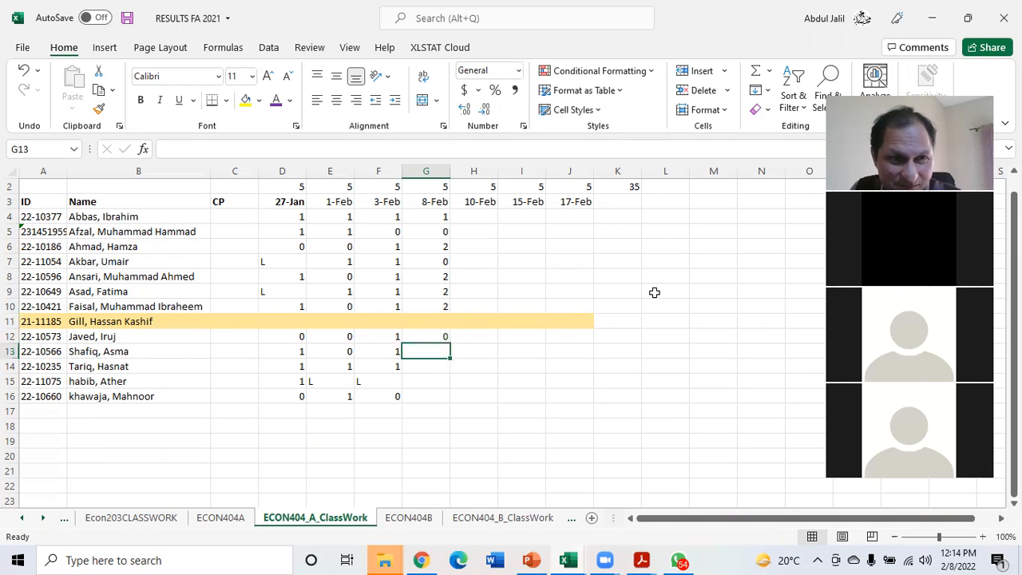
type("0")
key("Return")
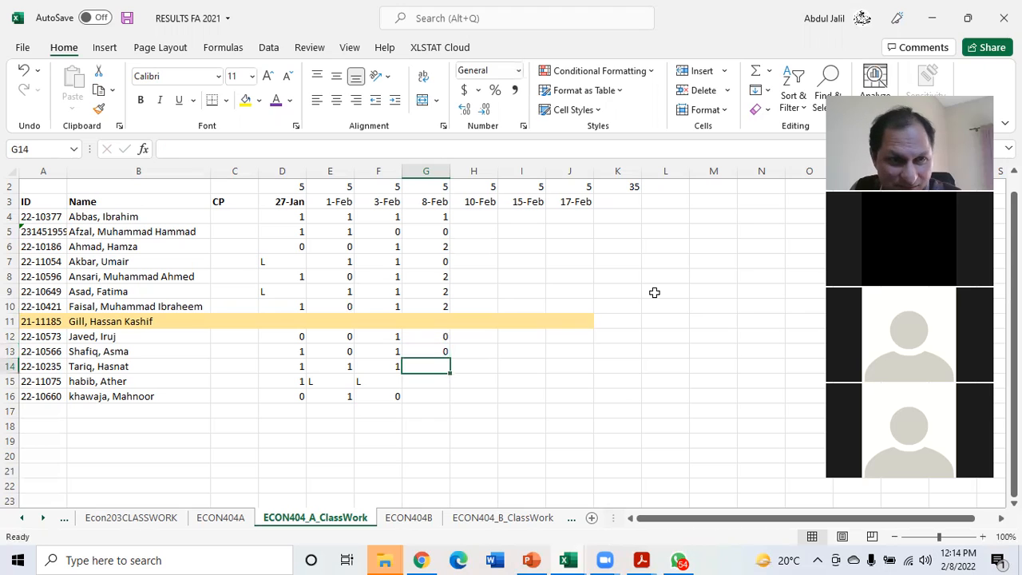
Record the 8-Feb classwork entries 2, 2 and 0 for the last three students in G14:G16
type("2")
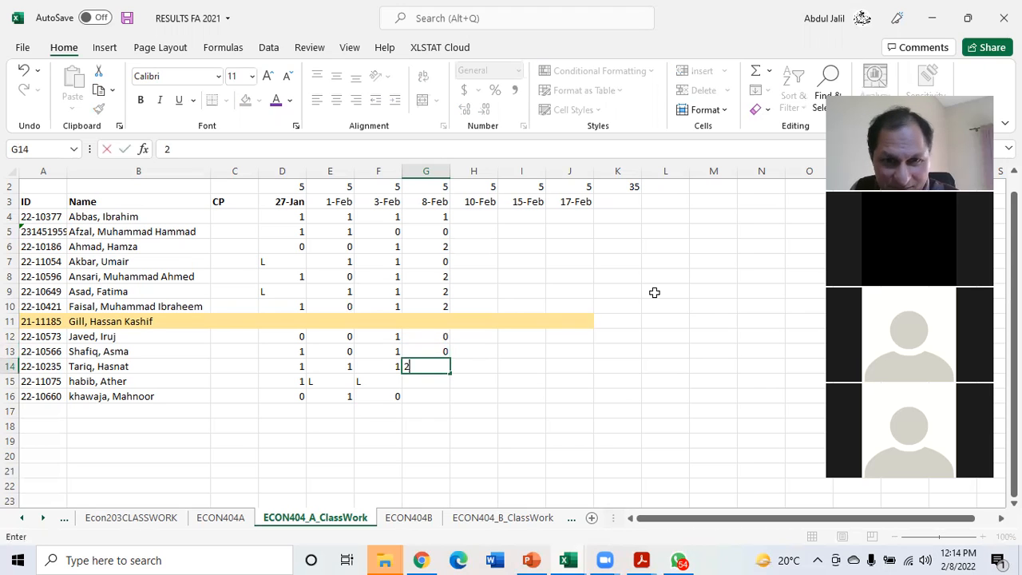
key("Return")
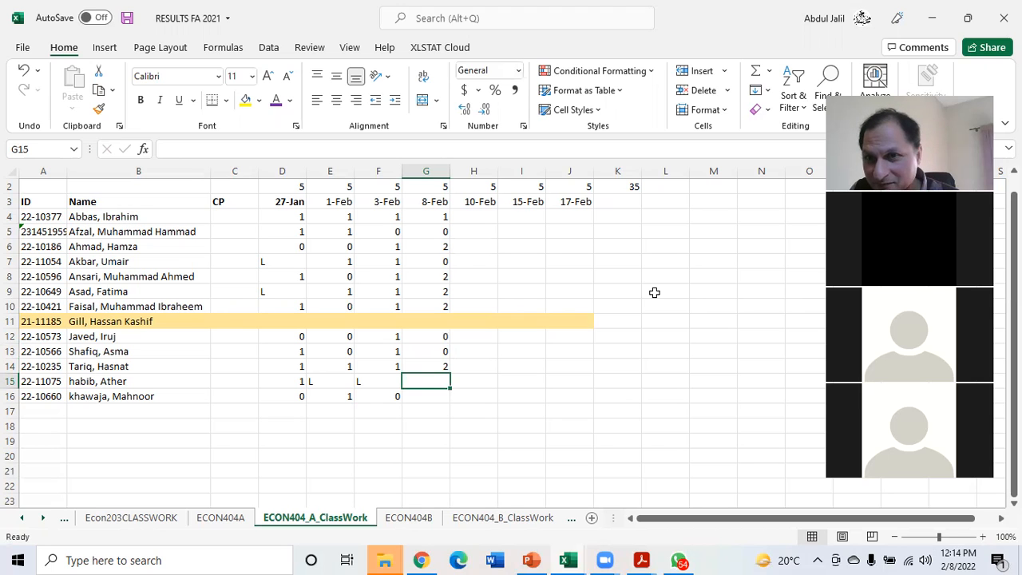
type("2")
key("Return")
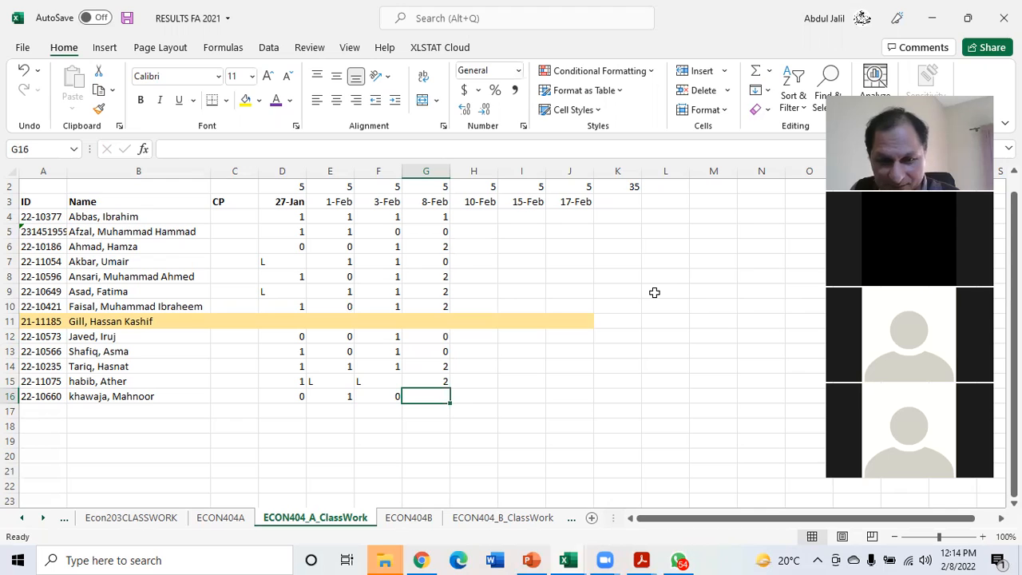
type("0")
key("Return")
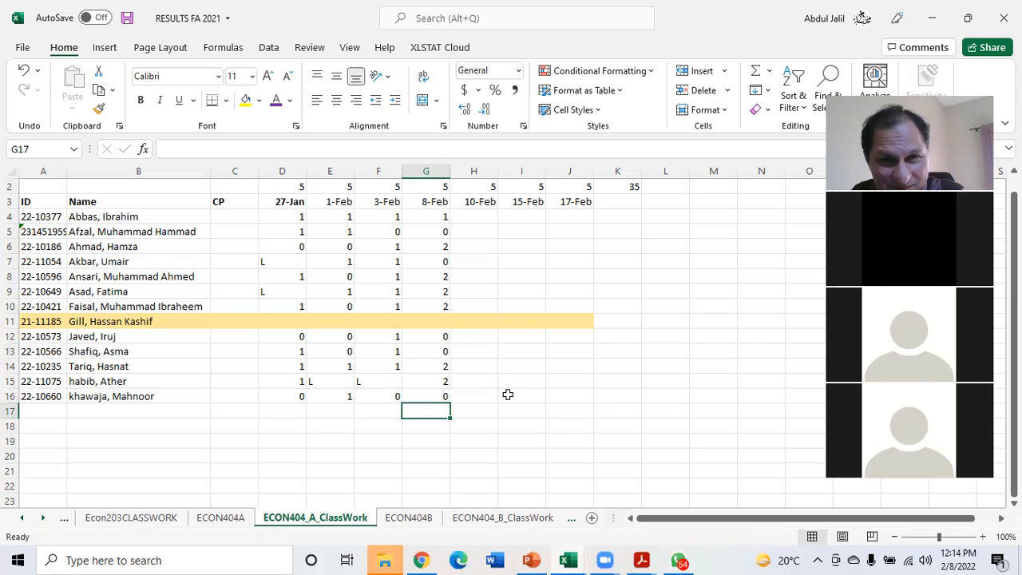
Change the first student's 8-Feb entry in G4 to 0
left_click(424, 216)
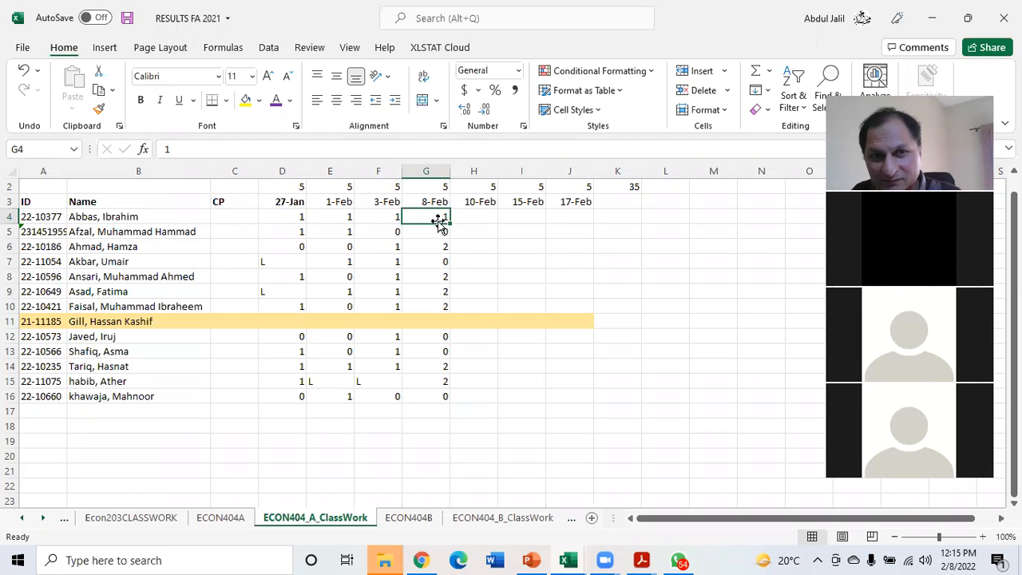
key("Delete")
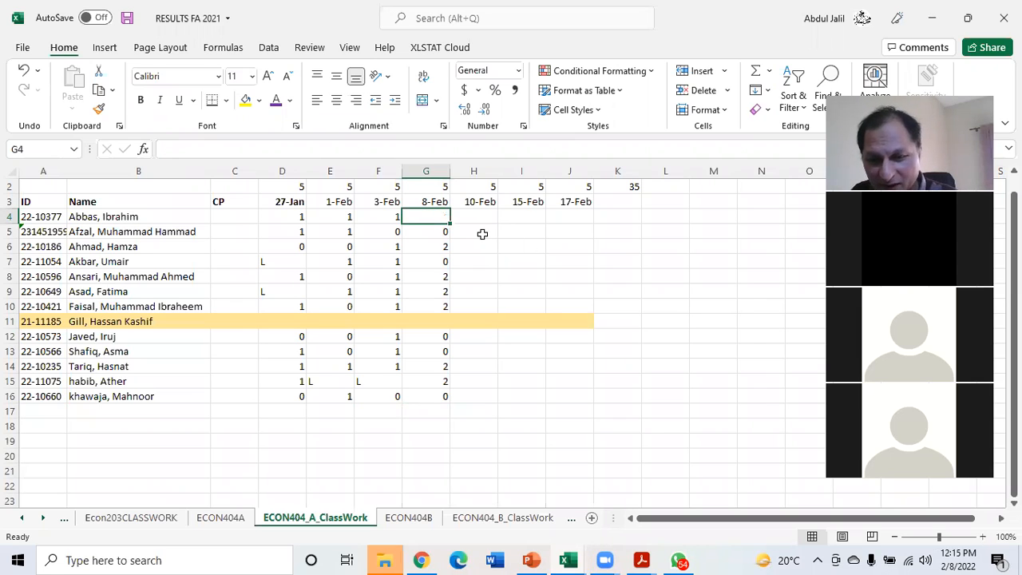
type("0")
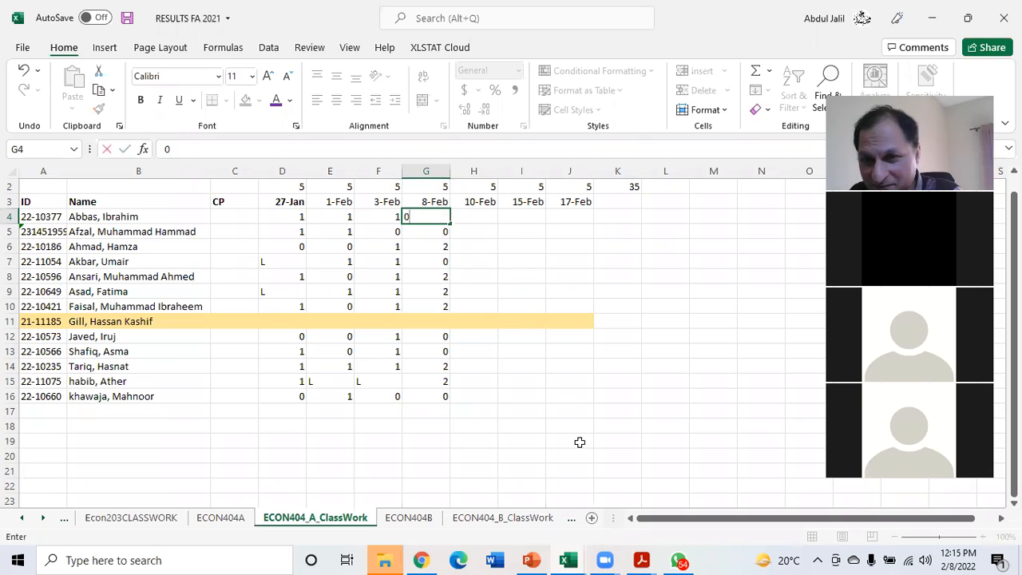
left_click(586, 432)
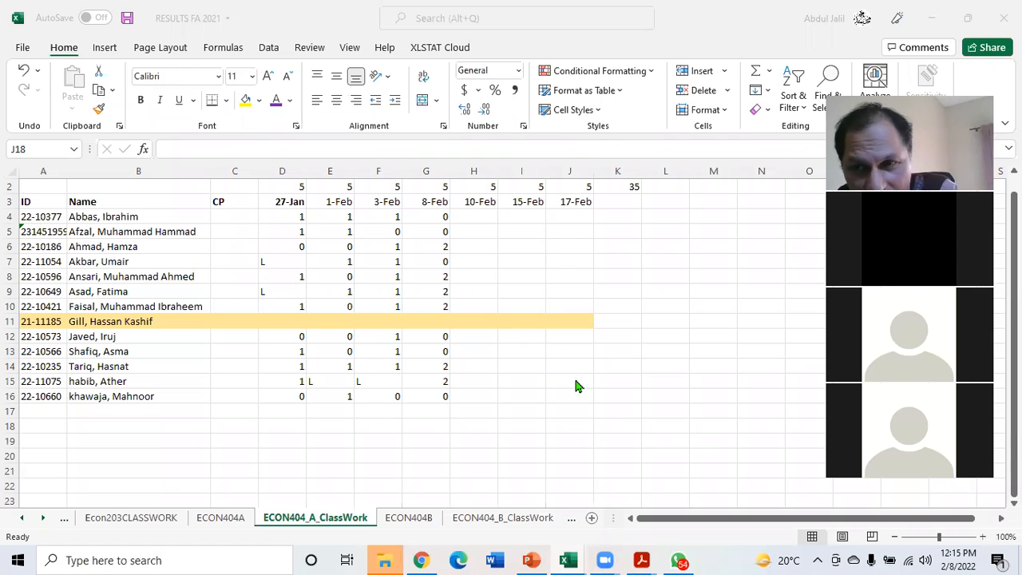
Set the computer's speaker volume to 100
left_click(926, 559)
scroll(962, 531, "up", 4)
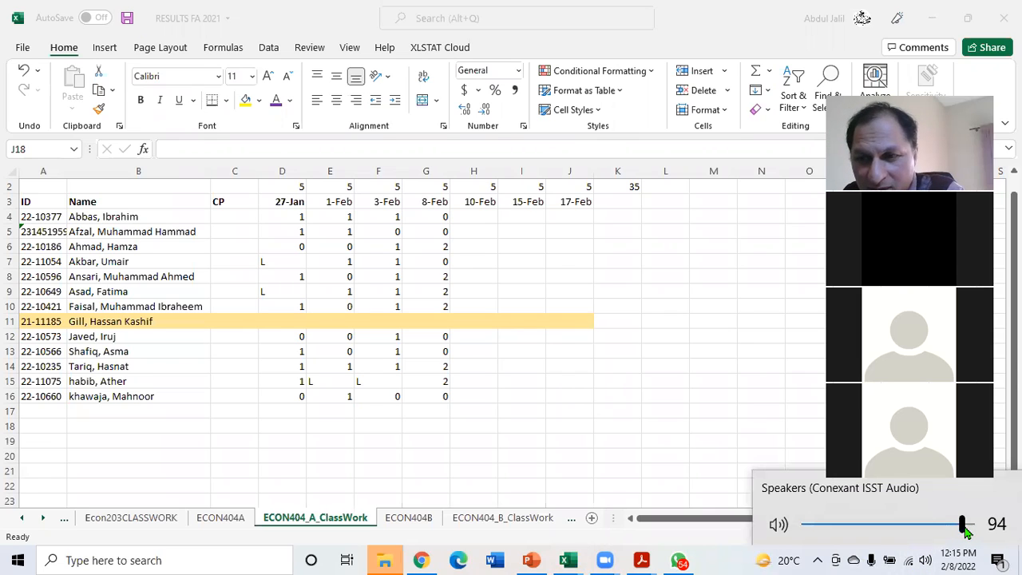
left_click(677, 378)
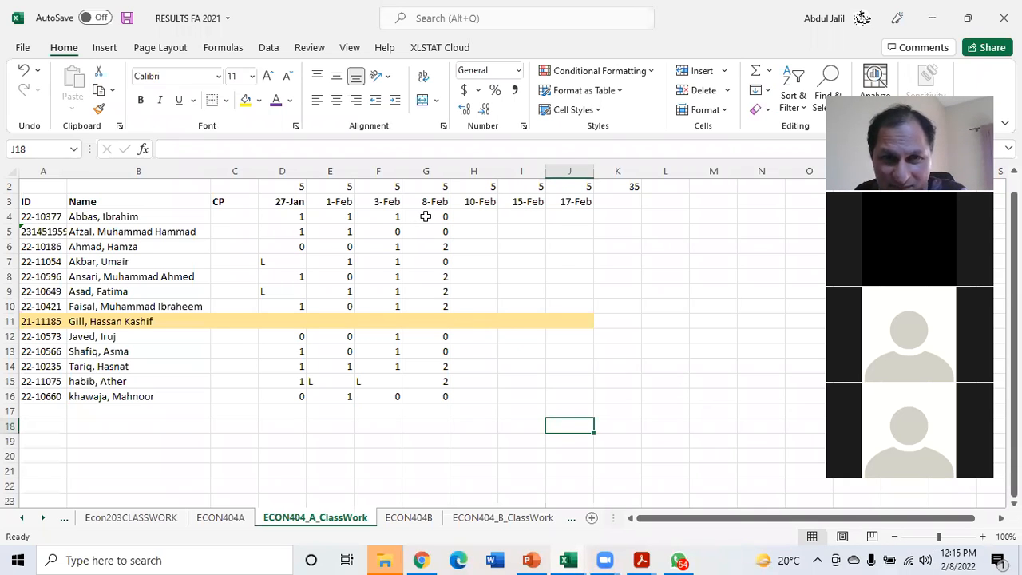
Enter 1 in J18 and set the first student's 8-Feb entry in G4 to 1
type("1")
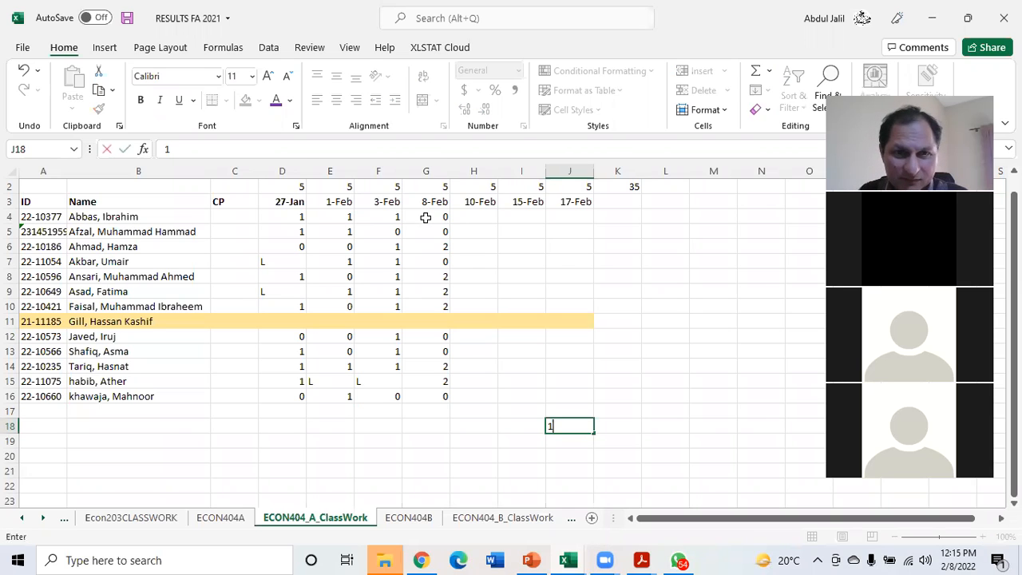
left_click(426, 216)
type("1")
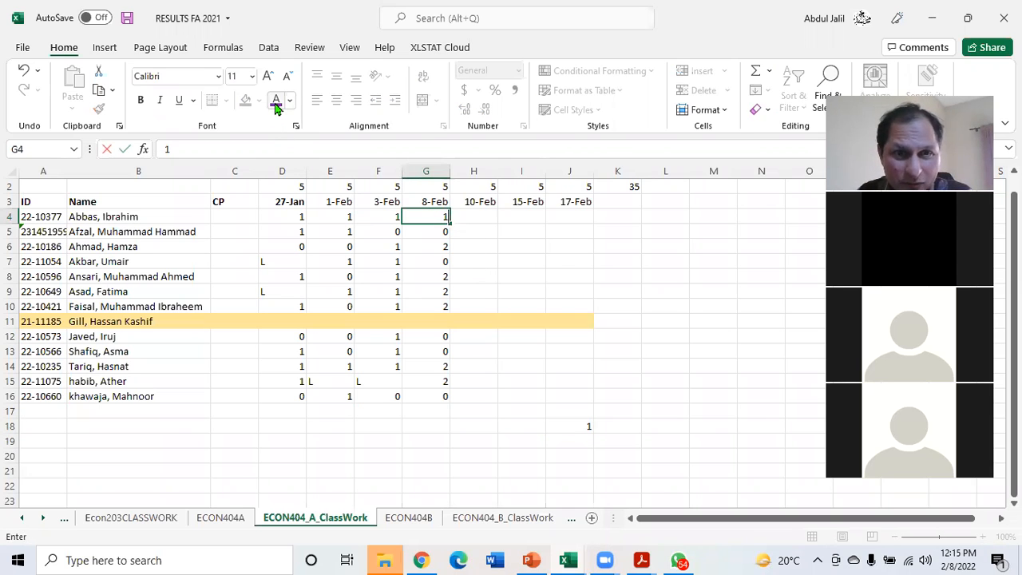
left_click(463, 214)
left_click(442, 215)
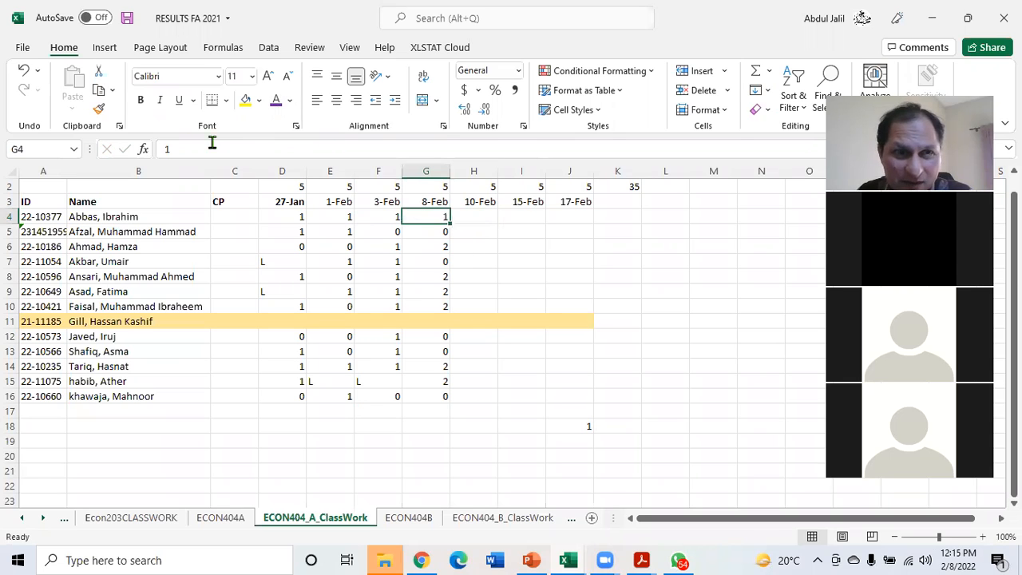
Fill cell G4 with yellow and save the results workbook
left_click(246, 100)
left_click(560, 442)
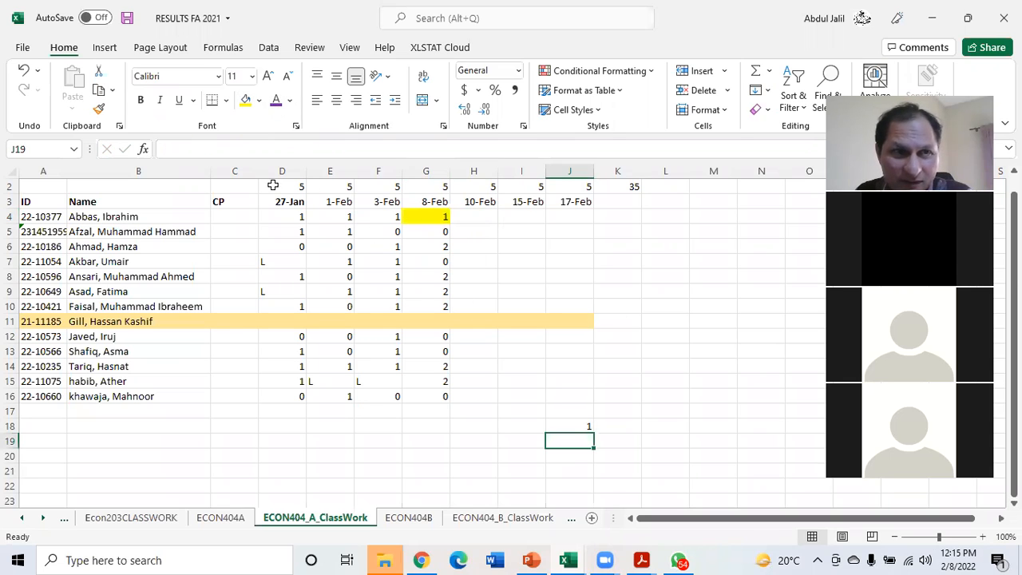
left_click(125, 18)
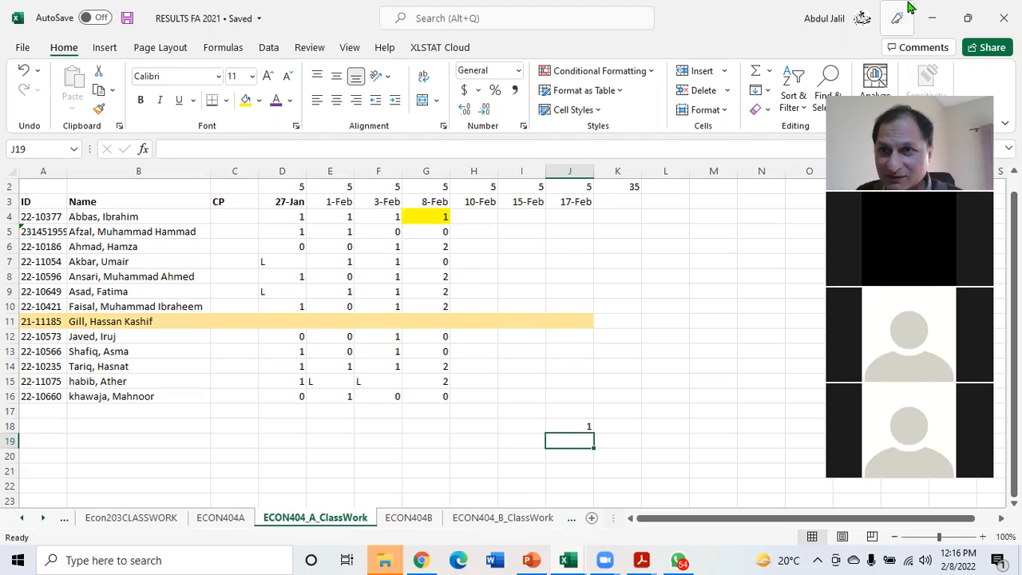
Return to the Capital Budgeting_FA2021 workbook and look through the company X, NPV_MIRR, NPV_IRR, CB_original, CB_data and CB_practice sheets
left_click(931, 17)
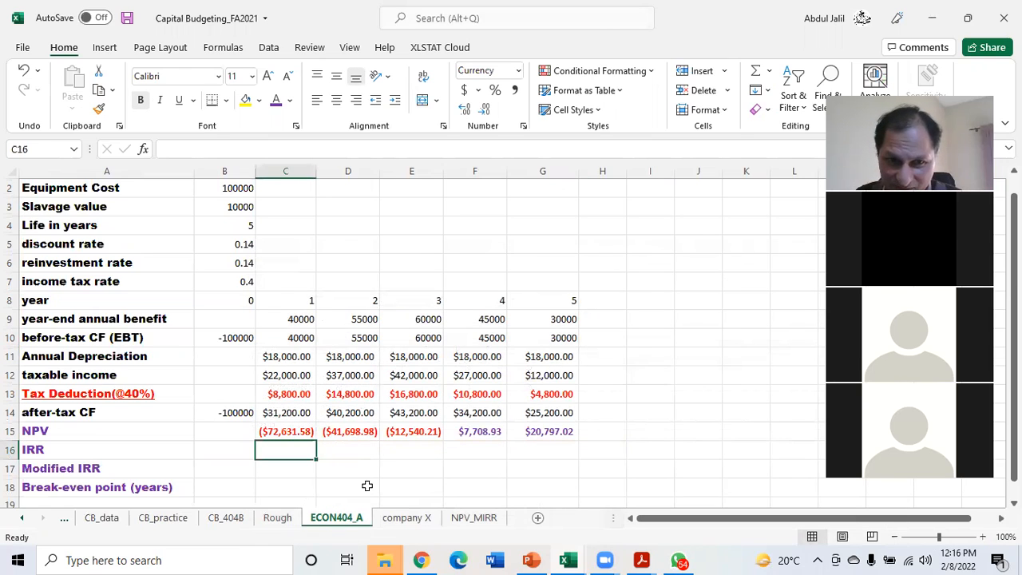
left_click(407, 524)
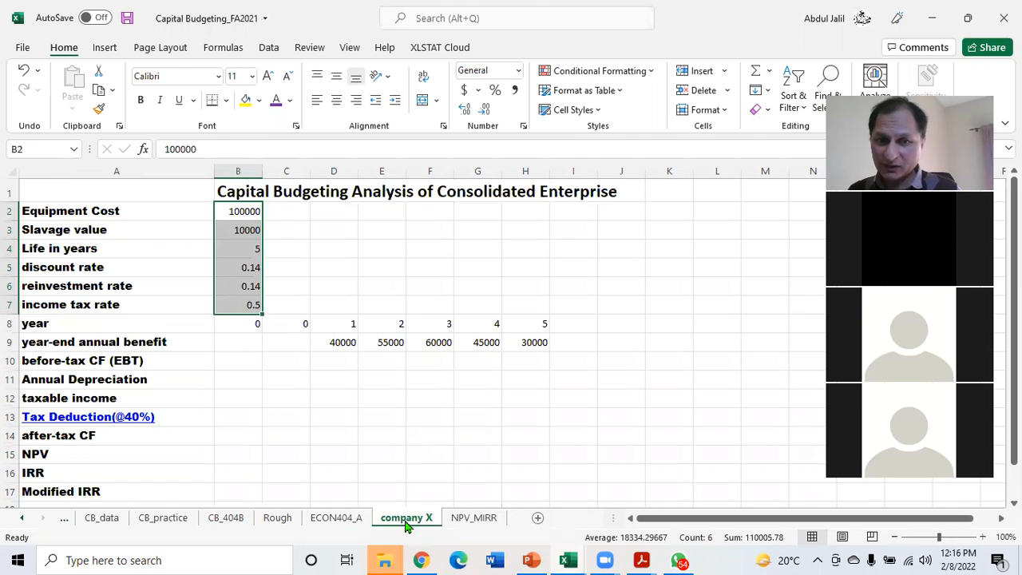
left_click(473, 521)
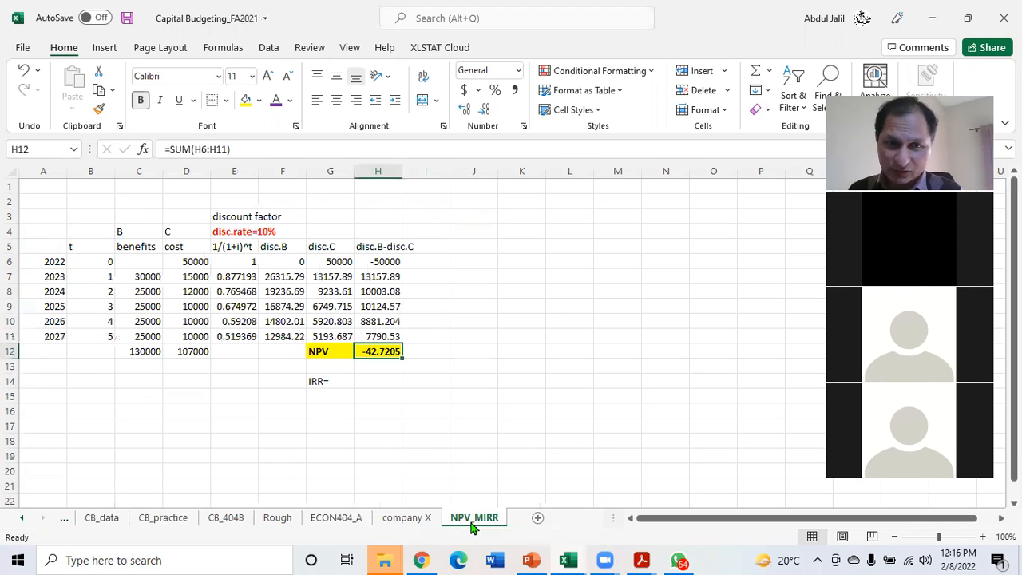
left_click(23, 518)
left_click(23, 518)
left_click(23, 518)
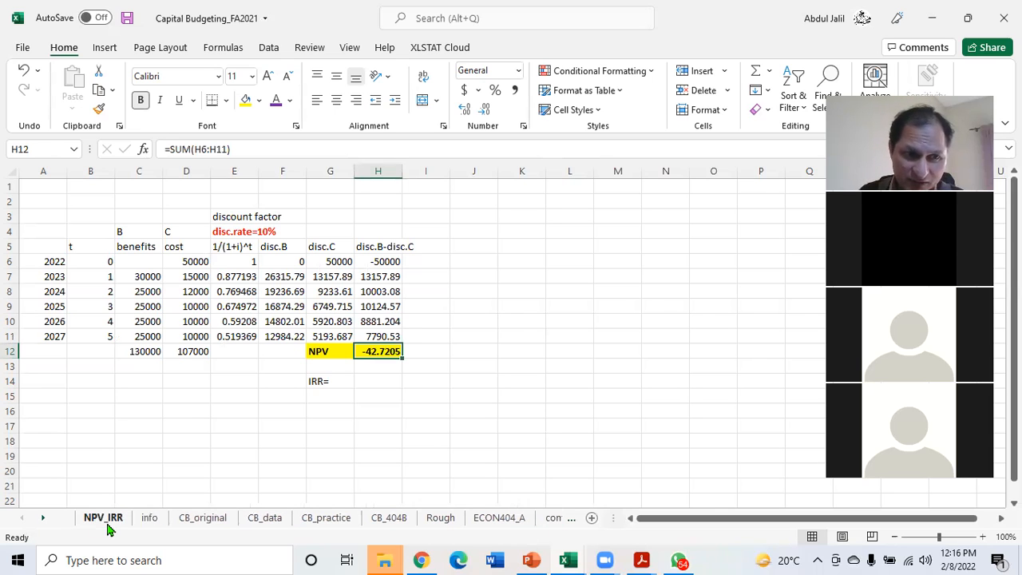
left_click(79, 519)
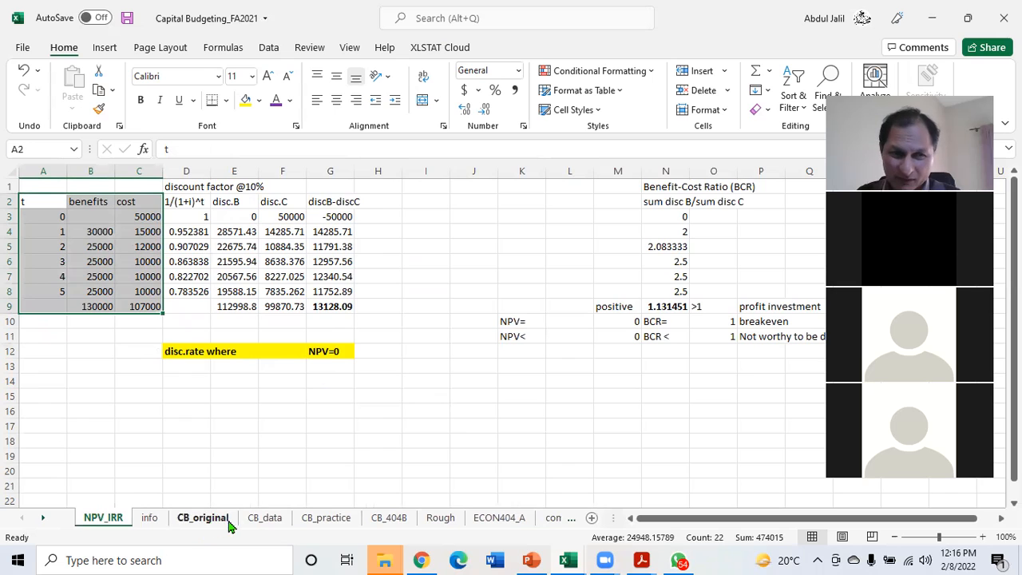
left_click(202, 519)
left_click(264, 519)
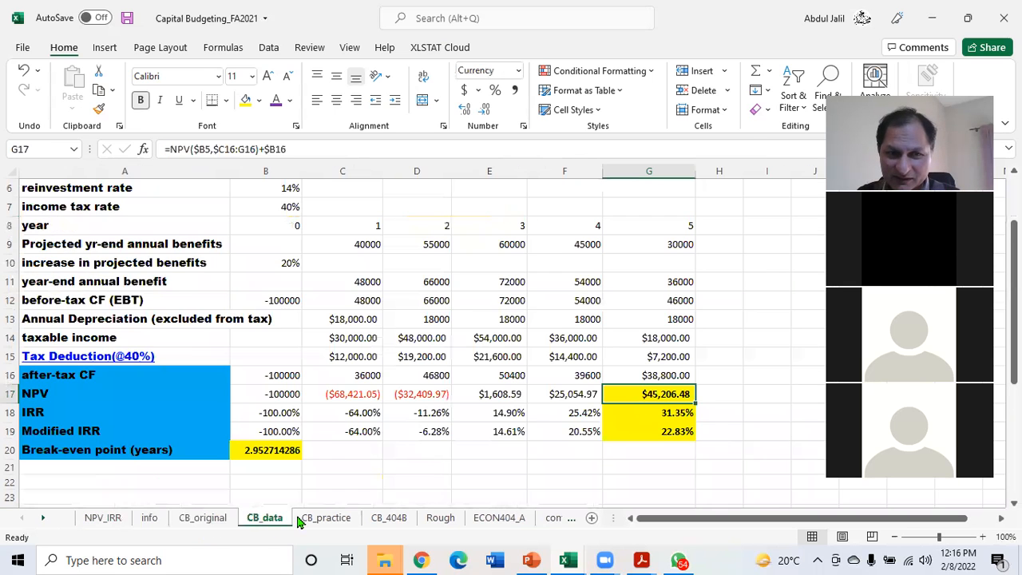
left_click(311, 519)
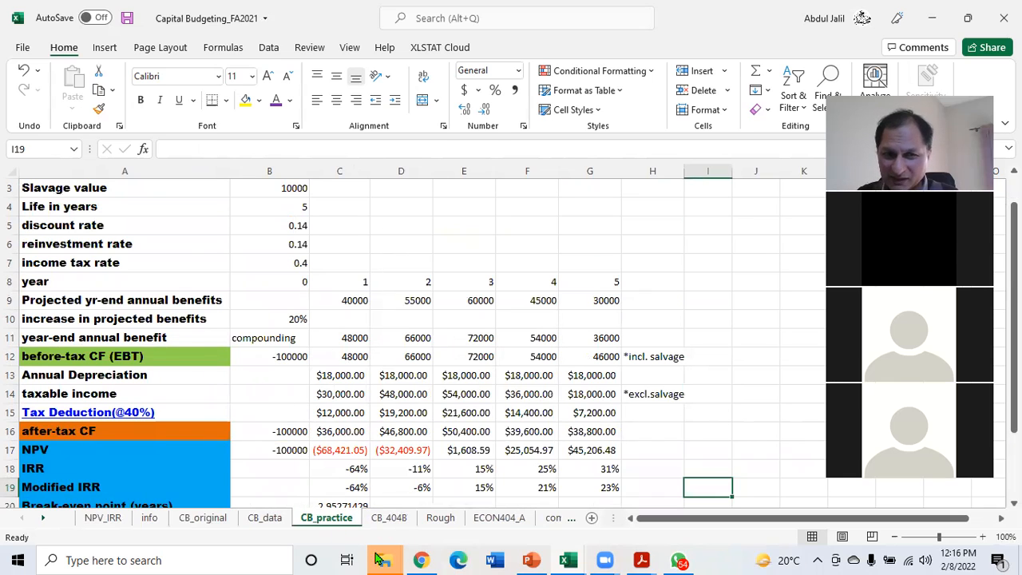
Fill the given data range A2:G9 on the ECON404_A sheet with yellow
left_click(499, 525)
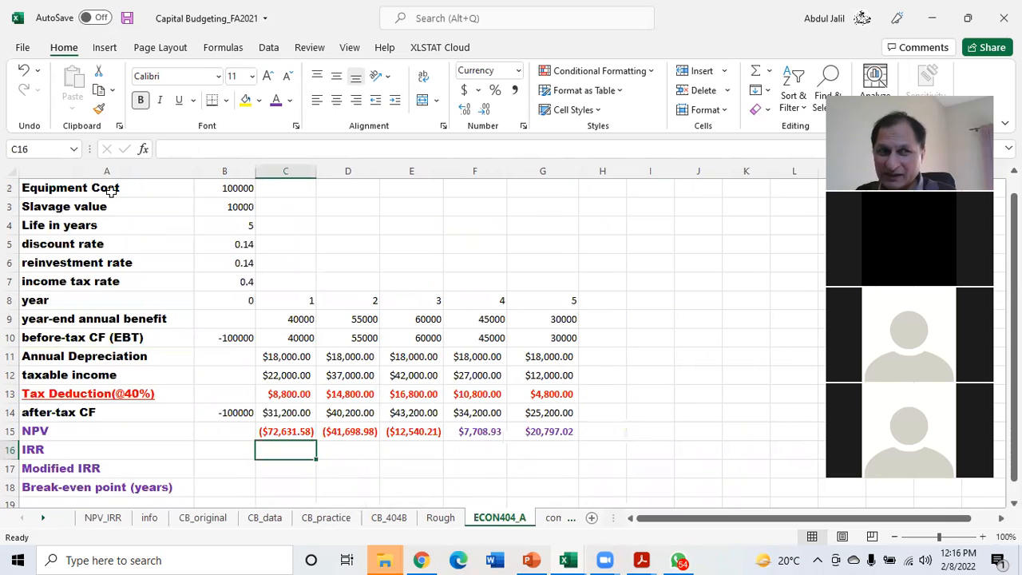
left_click(175, 195)
left_click_drag(176, 195, 554, 321)
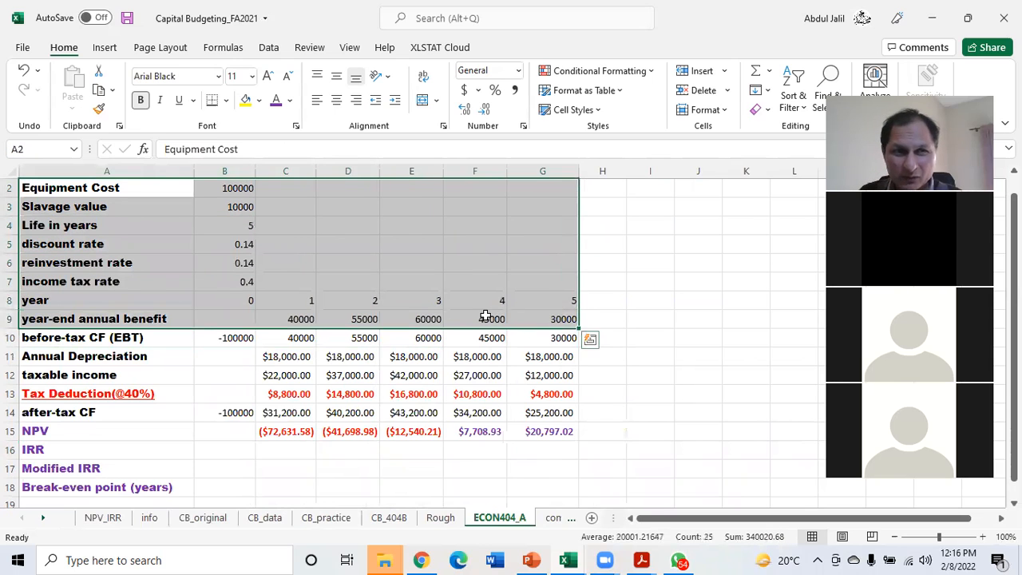
left_click(248, 106)
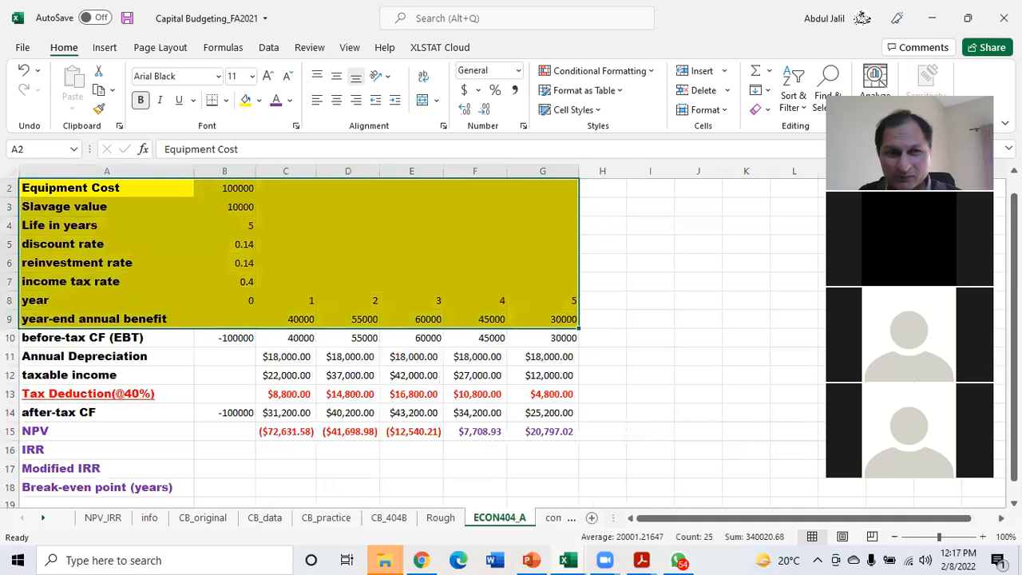
Fill the row labels from before-tax CF (EBT) through Break-even point, A10:A19, with yellow
scroll(80, 367, "up", 1)
left_click_drag(75, 361, 84, 482)
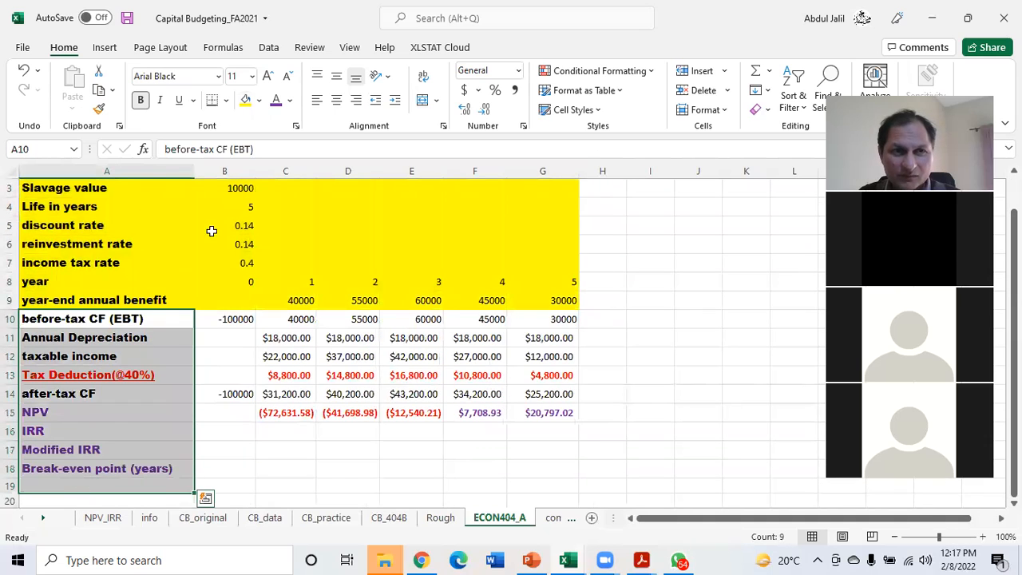
left_click(246, 99)
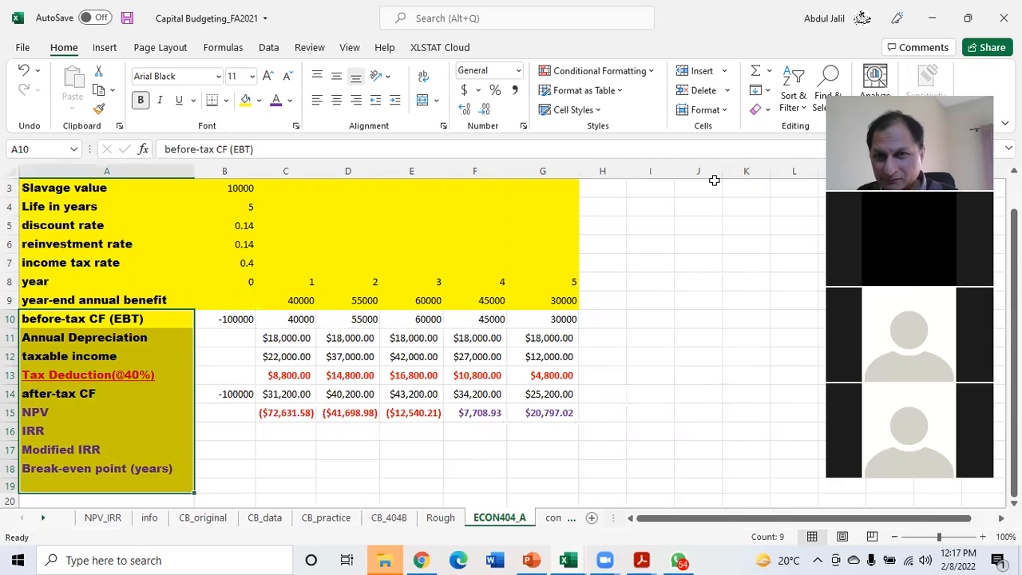
left_click(721, 336)
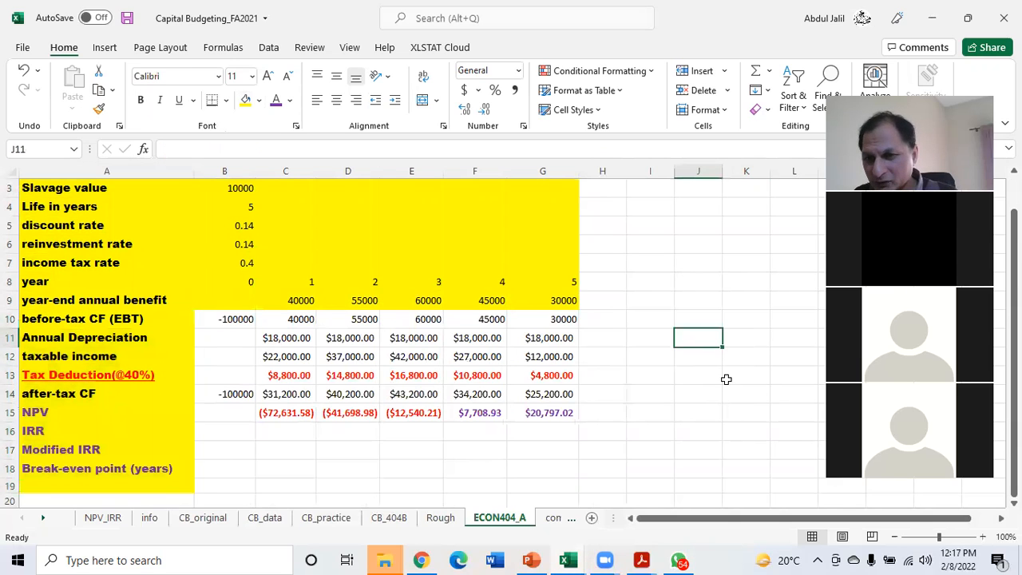